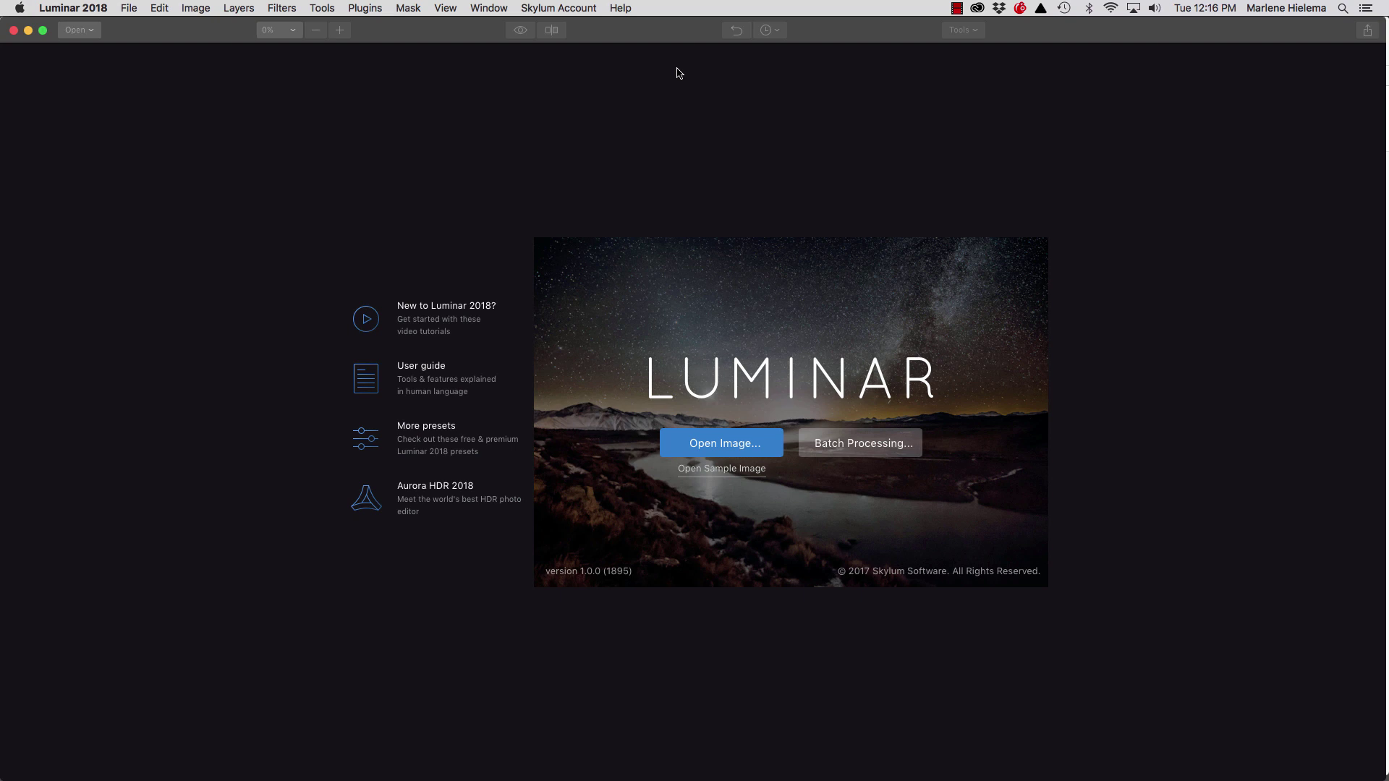
# Step: Open the photo P1250506.JPG for editing
pyautogui.click(724, 450)
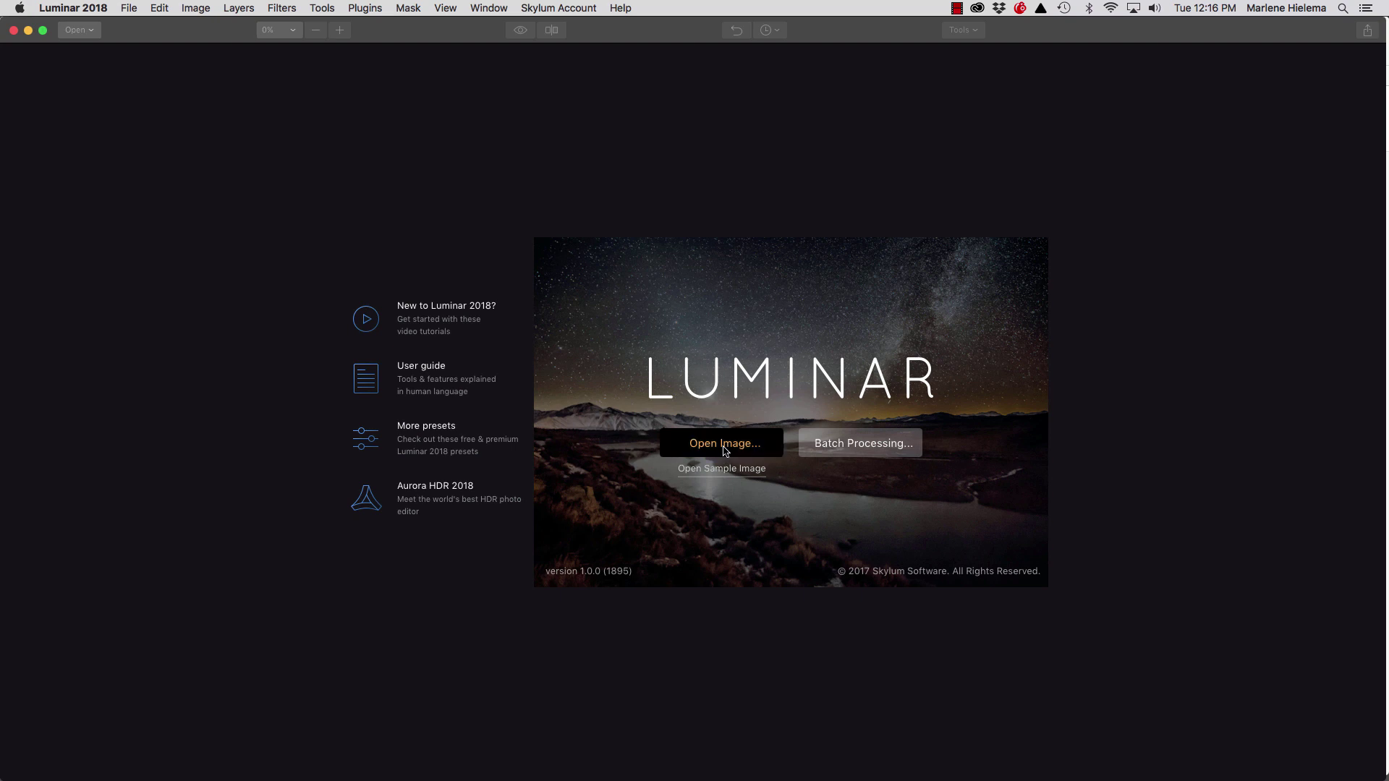
pyautogui.scroll(1, 716, 210)
pyautogui.click(717, 161)
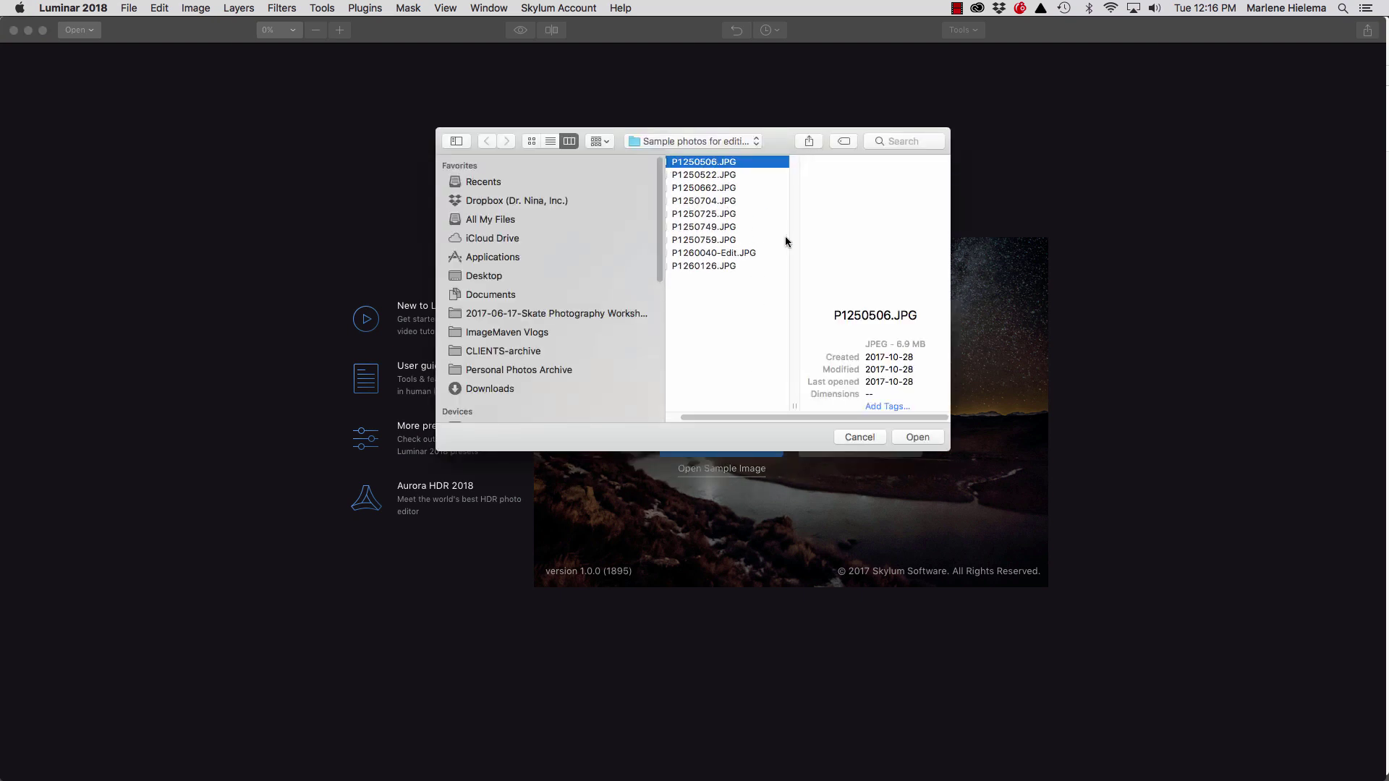
pyautogui.click(917, 437)
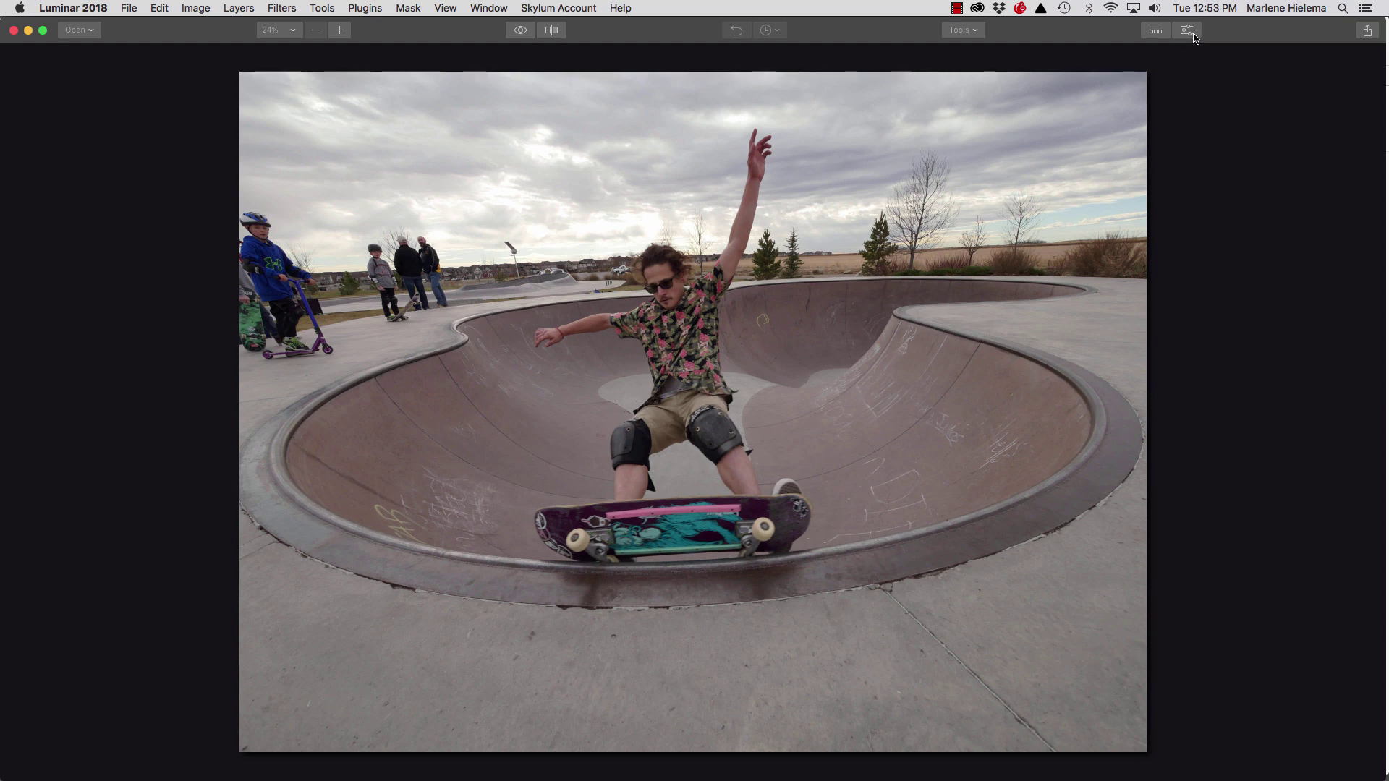
# Step: Show the side panel and toggle its histogram, layers and shooting-info sections
pyautogui.click(1191, 36)
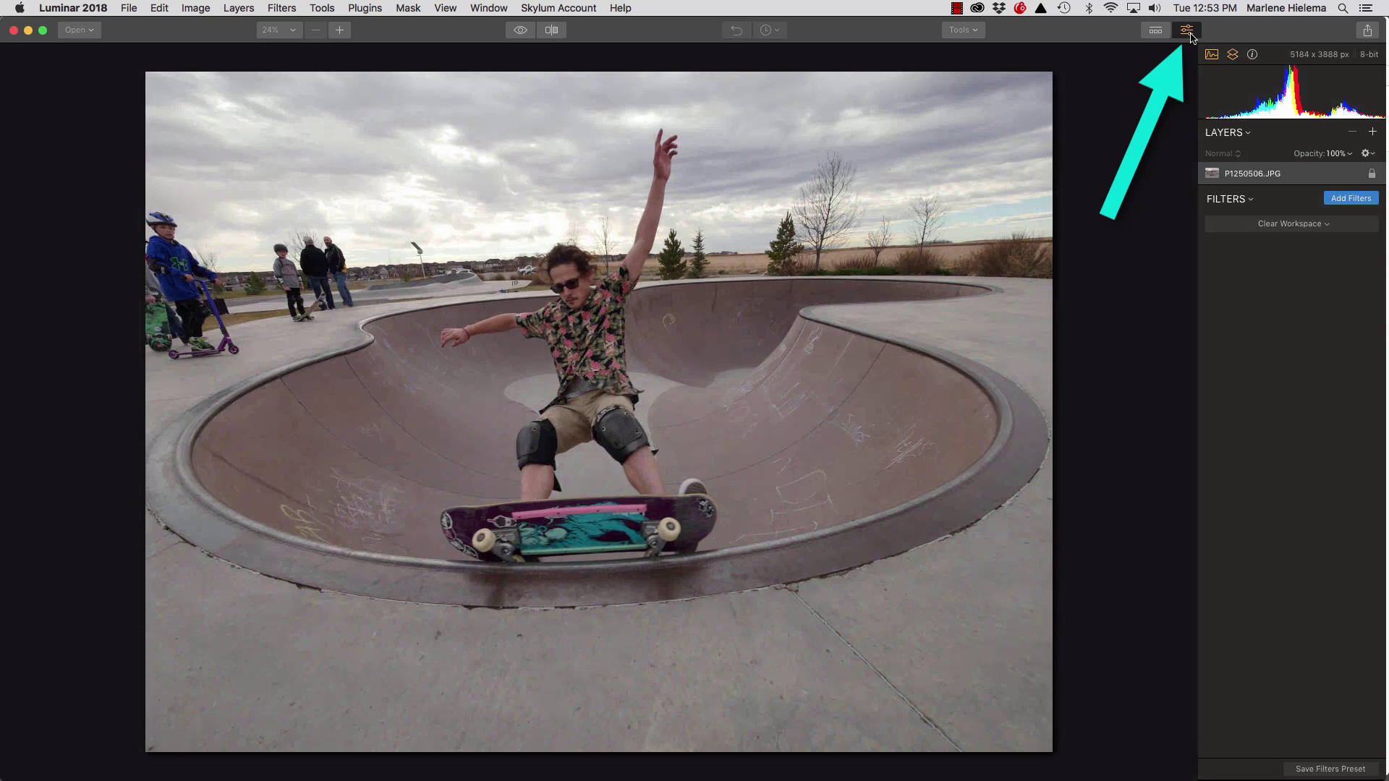
pyautogui.click(1219, 58)
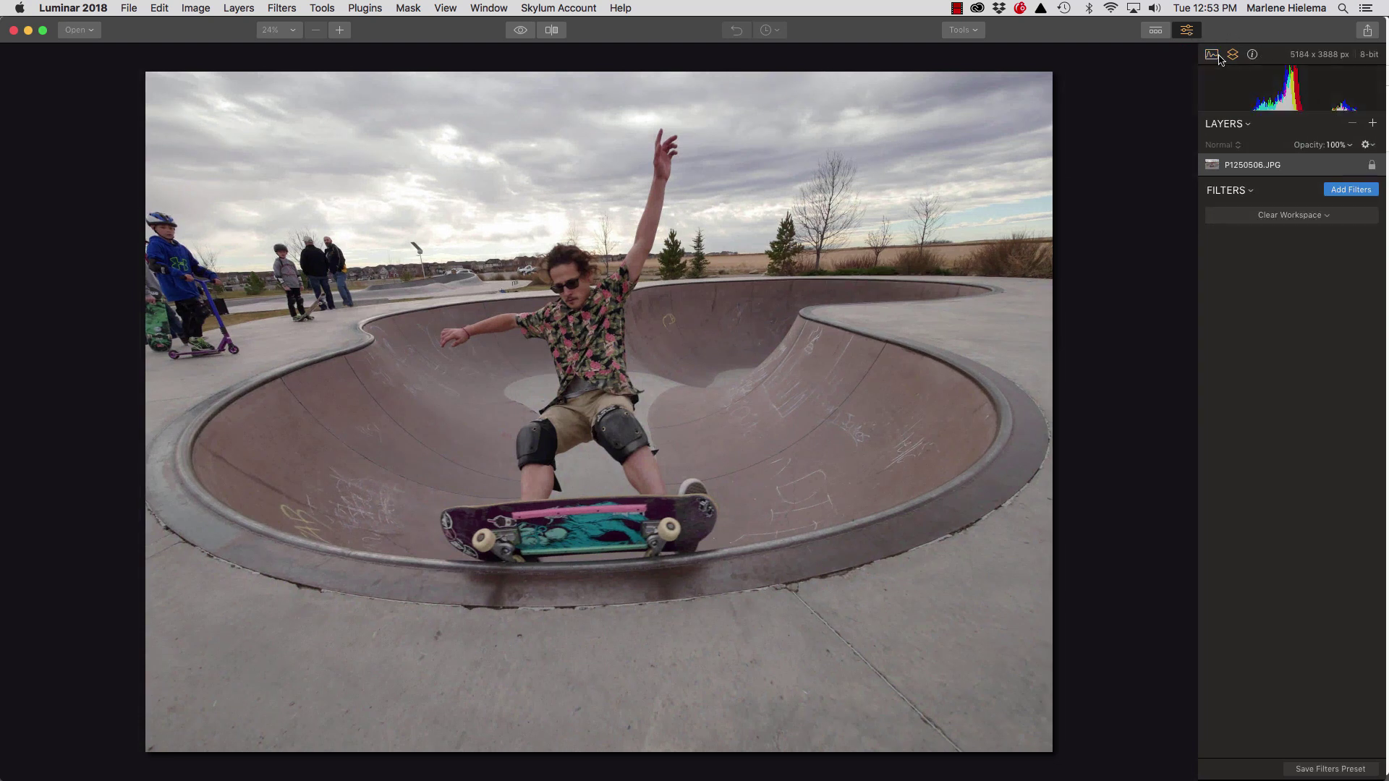
pyautogui.click(1220, 57)
pyautogui.click(1235, 58)
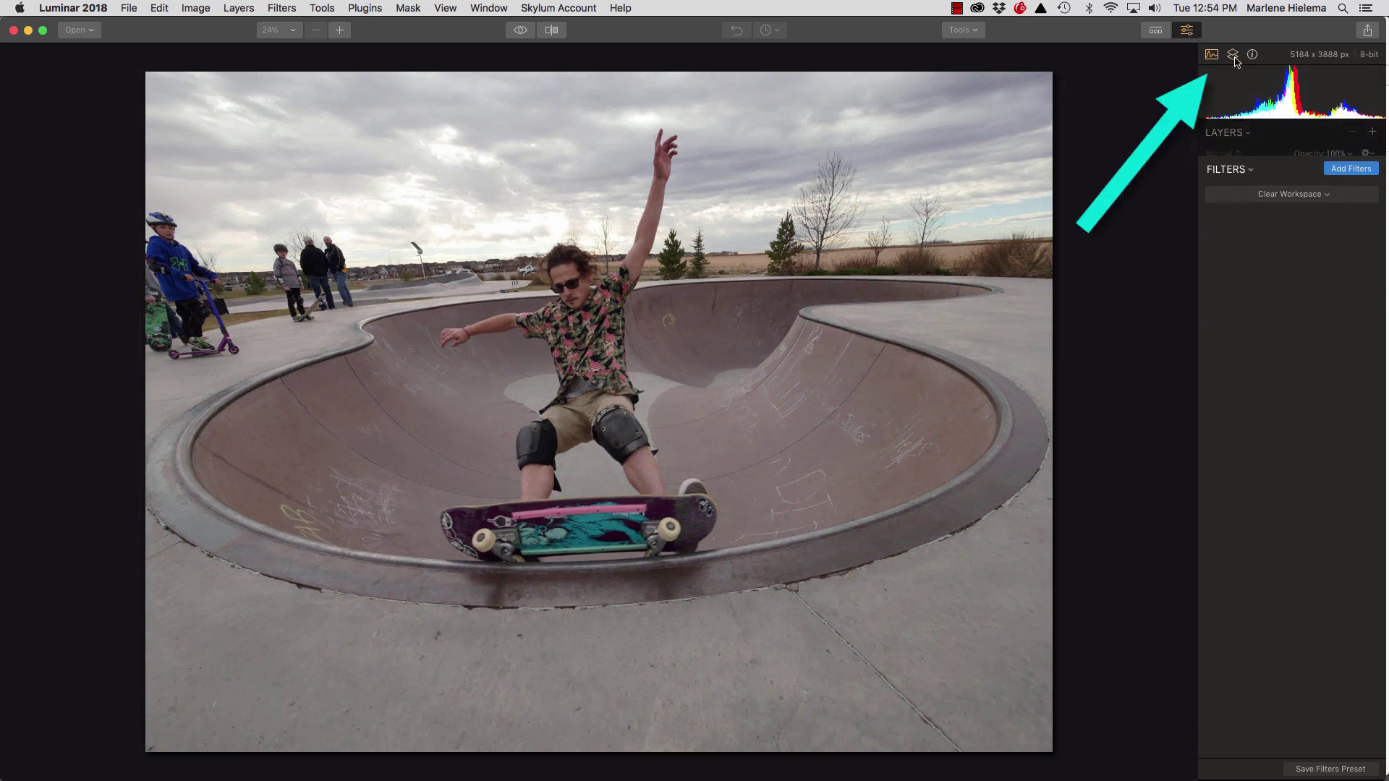
pyautogui.click(1234, 59)
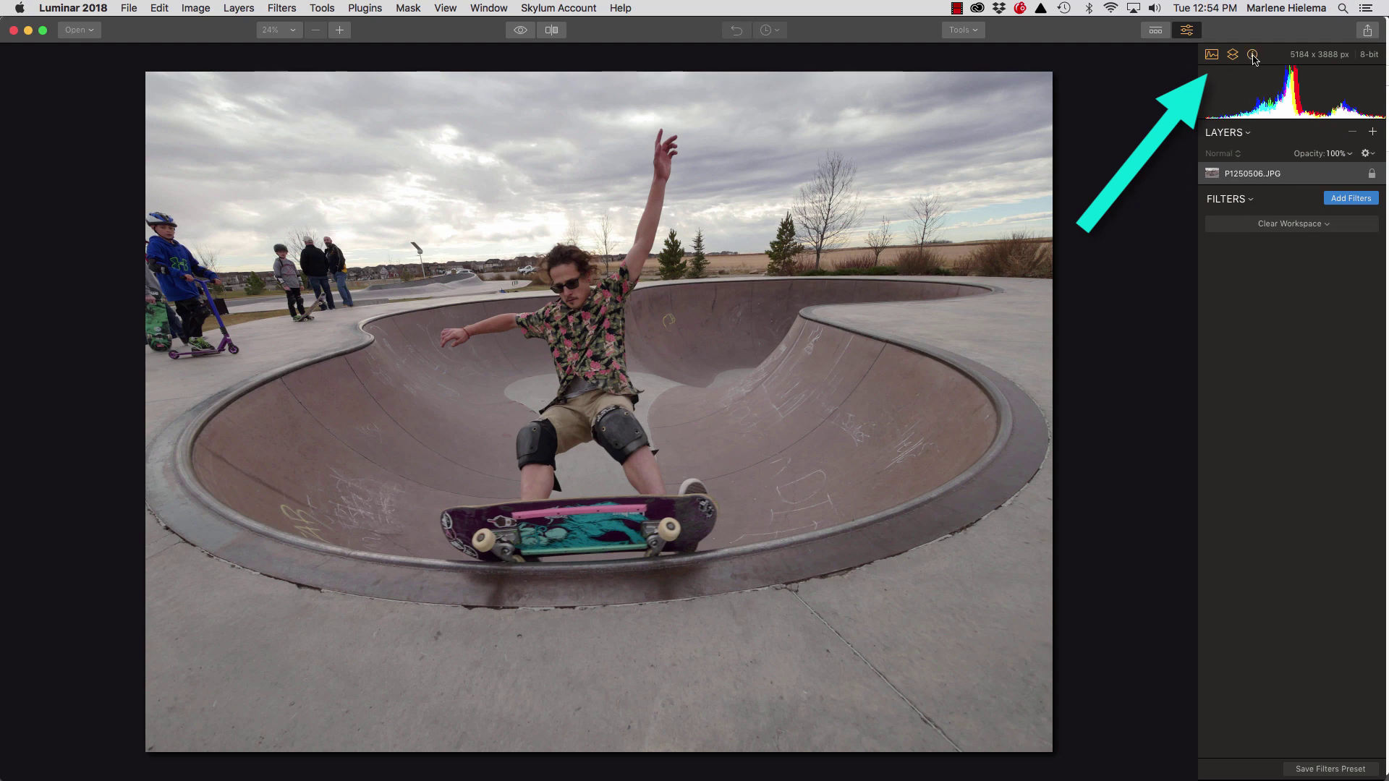
pyautogui.click(1253, 56)
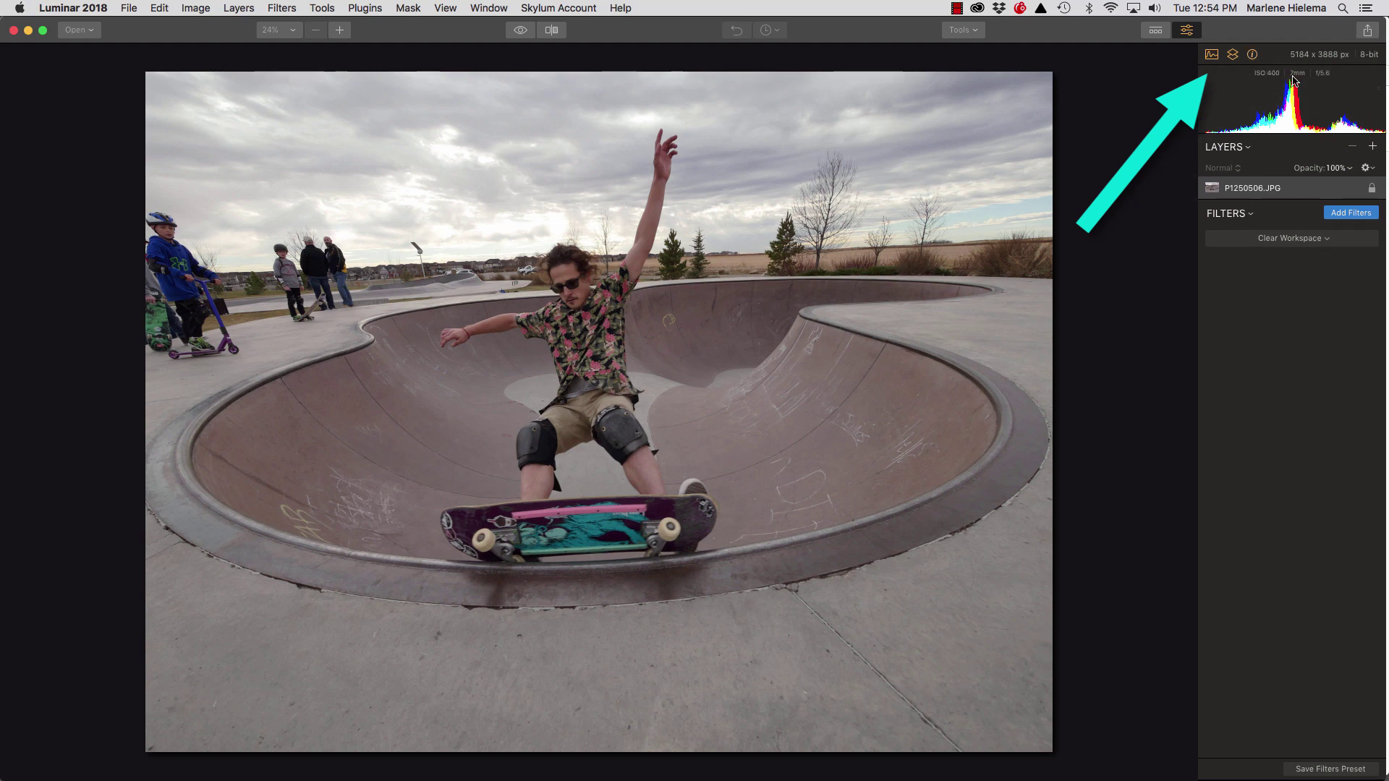
pyautogui.click(1253, 57)
# Step: Briefly show and hide the preset looks strip and the editing tools list
pyautogui.click(1156, 32)
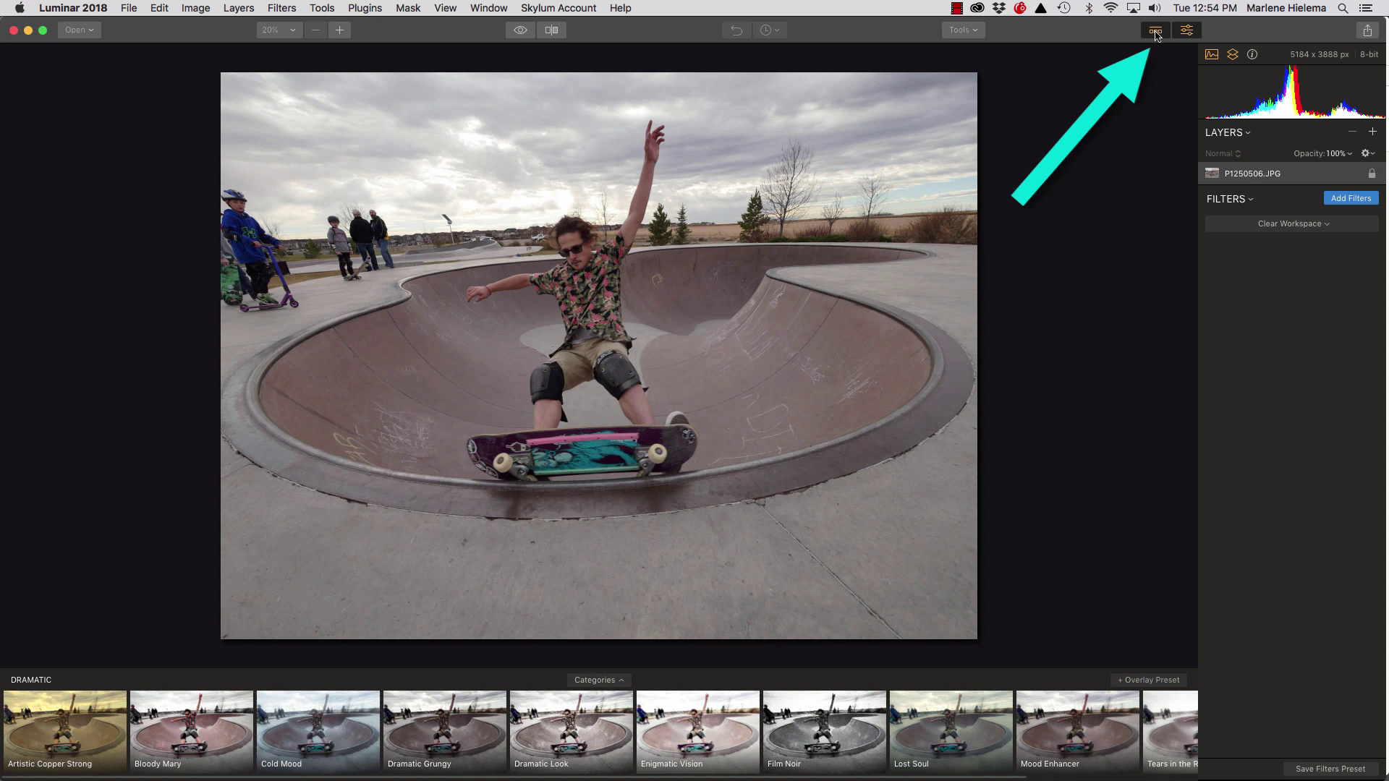
pyautogui.click(1156, 33)
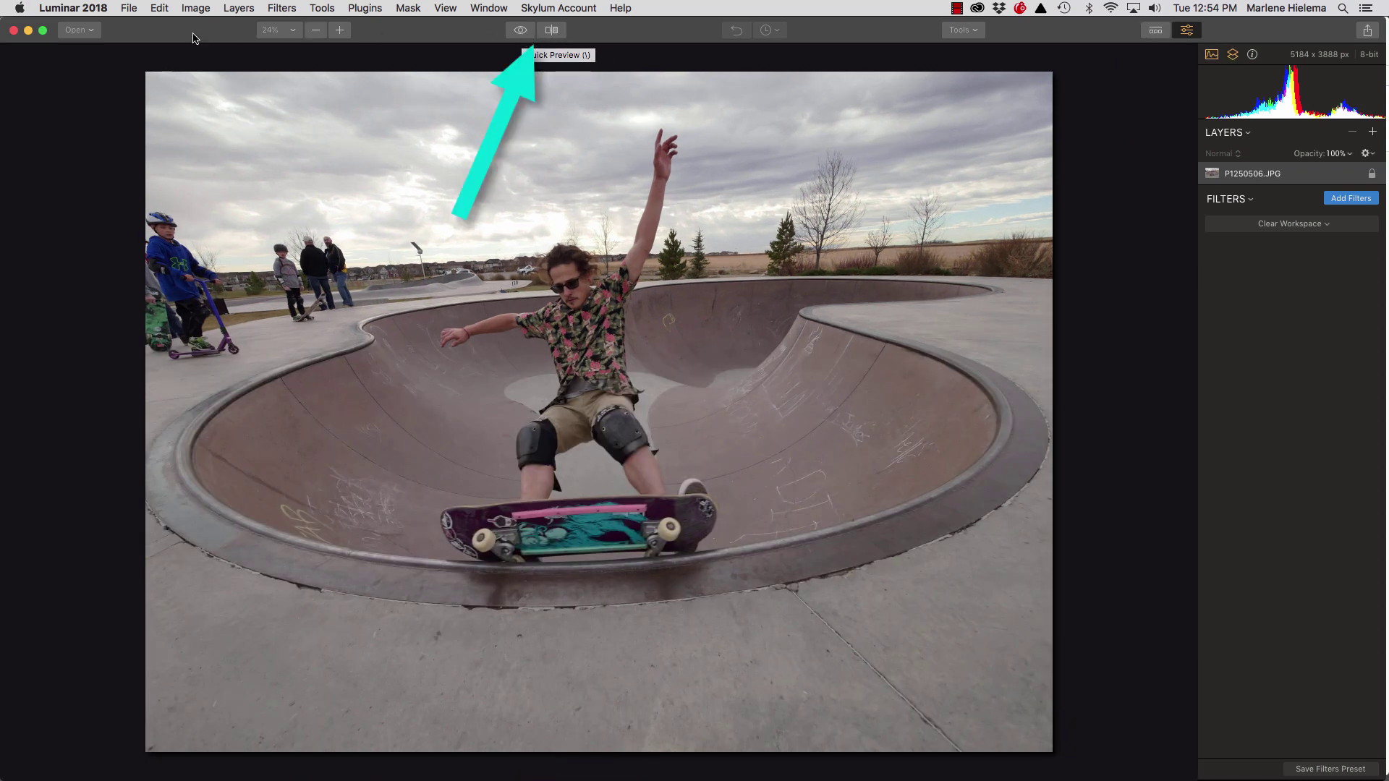
pyautogui.click(969, 31)
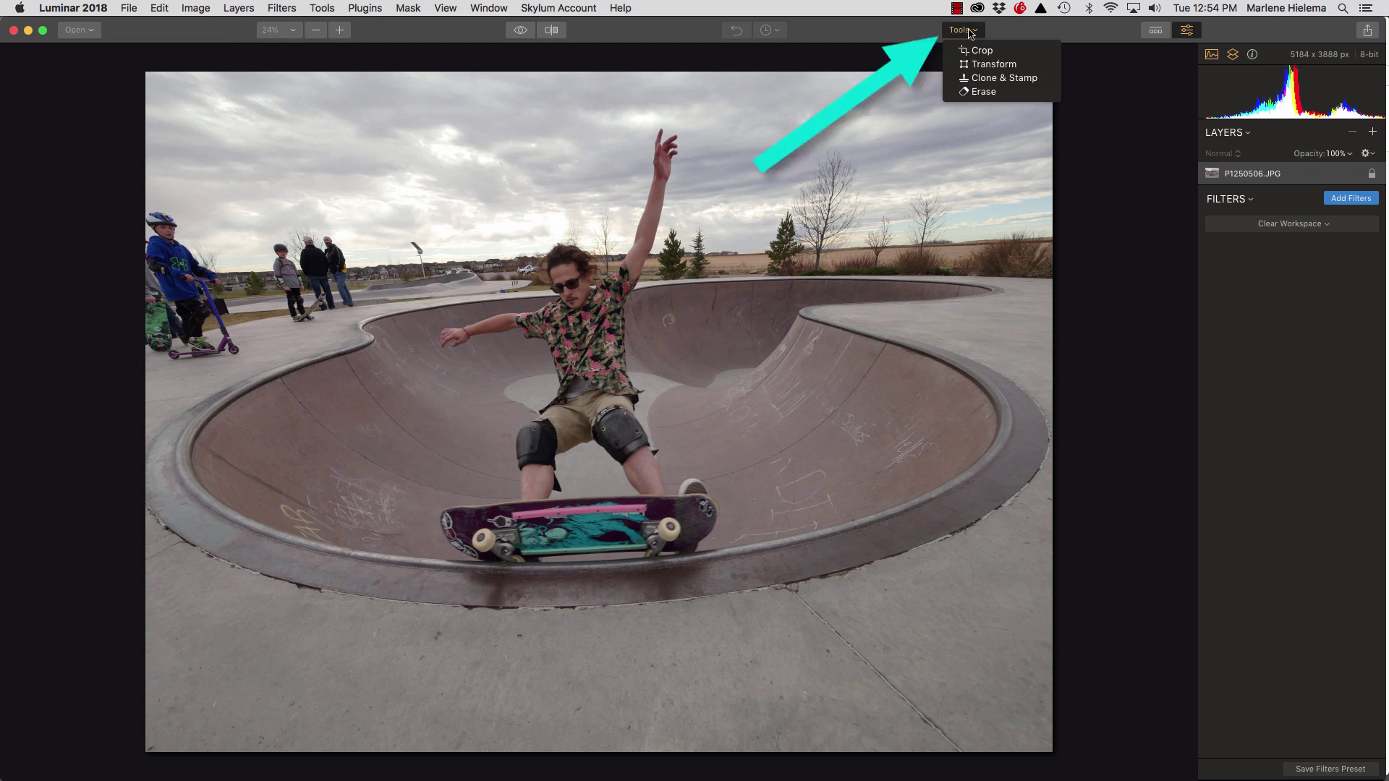
pyautogui.click(1040, 35)
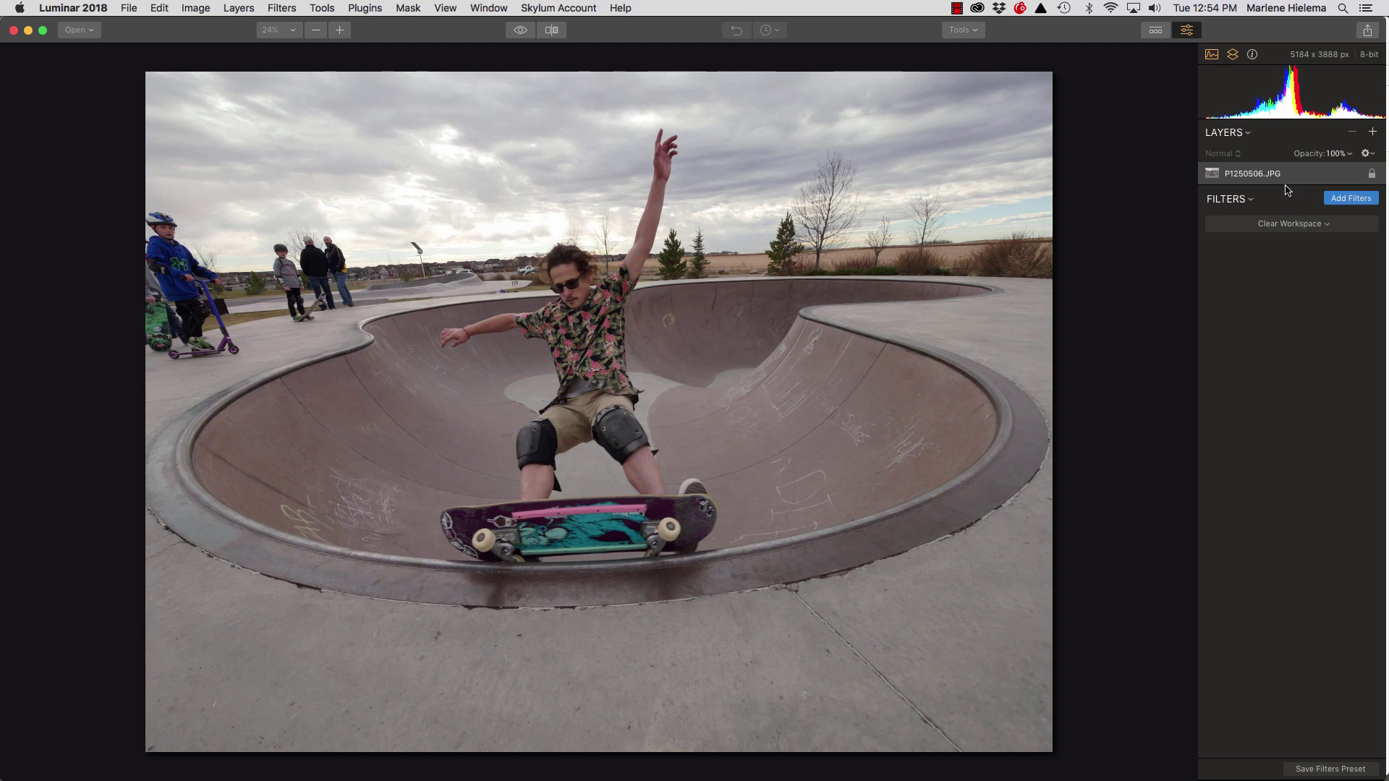
# Step: Add a new adjustment layer, Layer 1, from the Layers + menu
pyautogui.click(1373, 133)
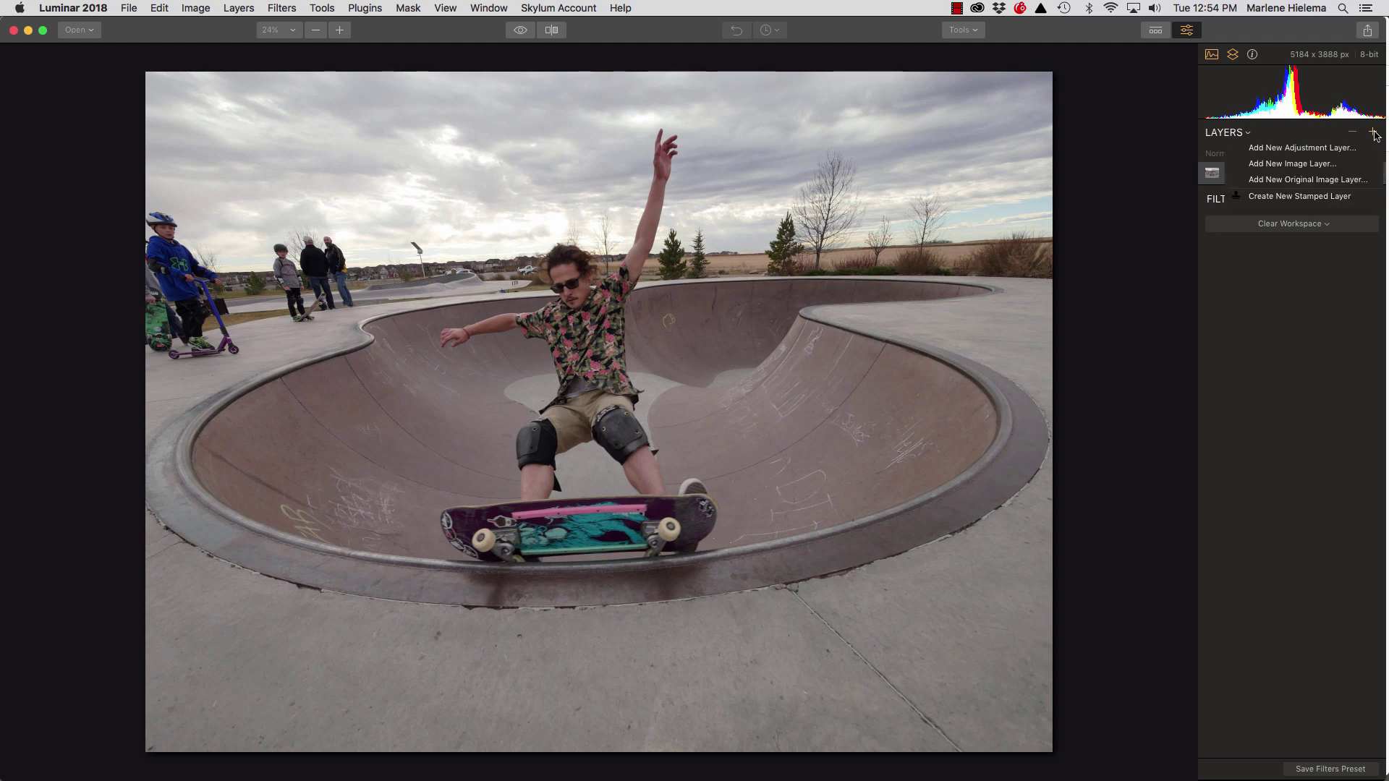
pyautogui.click(1337, 149)
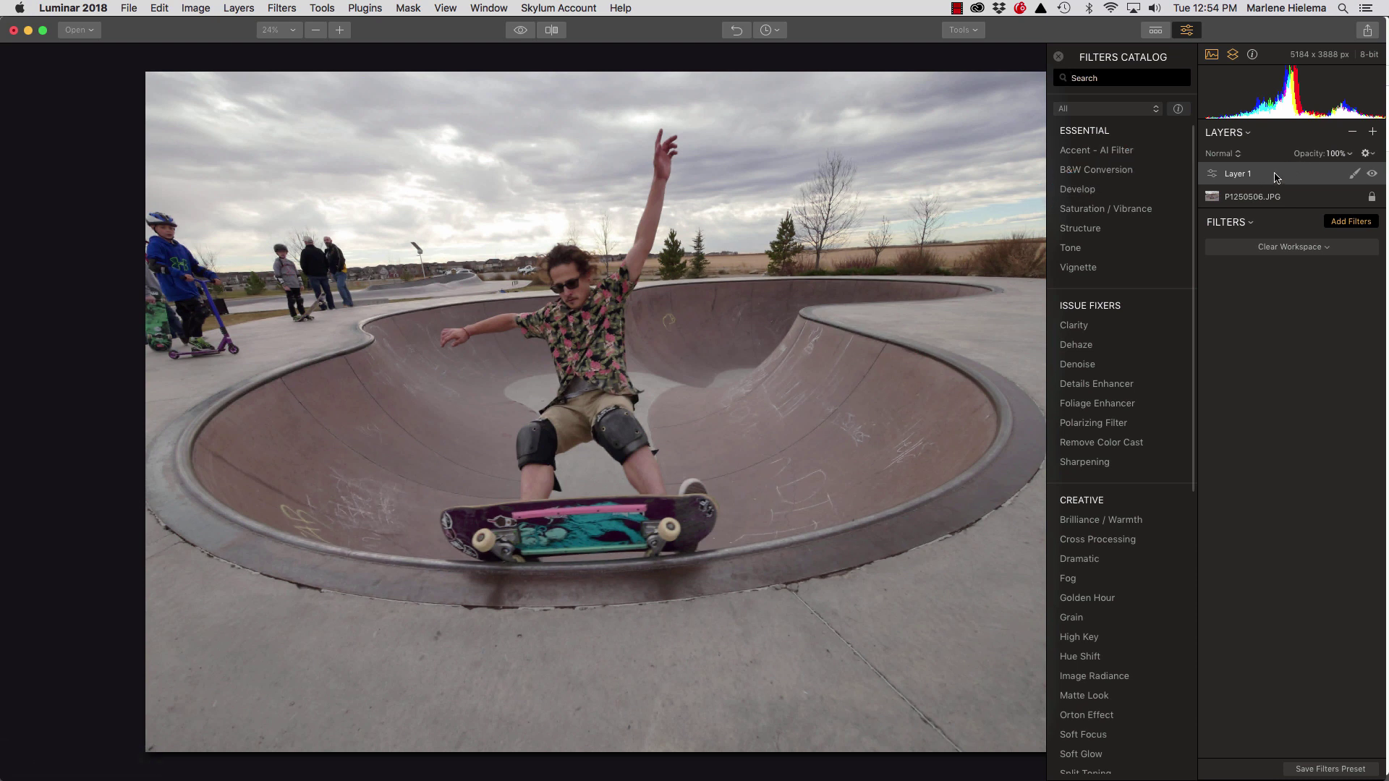
pyautogui.moveTo(1194, 145)
pyautogui.mouseDown()
pyautogui.moveTo(1173, 512)
pyautogui.moveTo(1206, 123)
pyautogui.mouseUp()
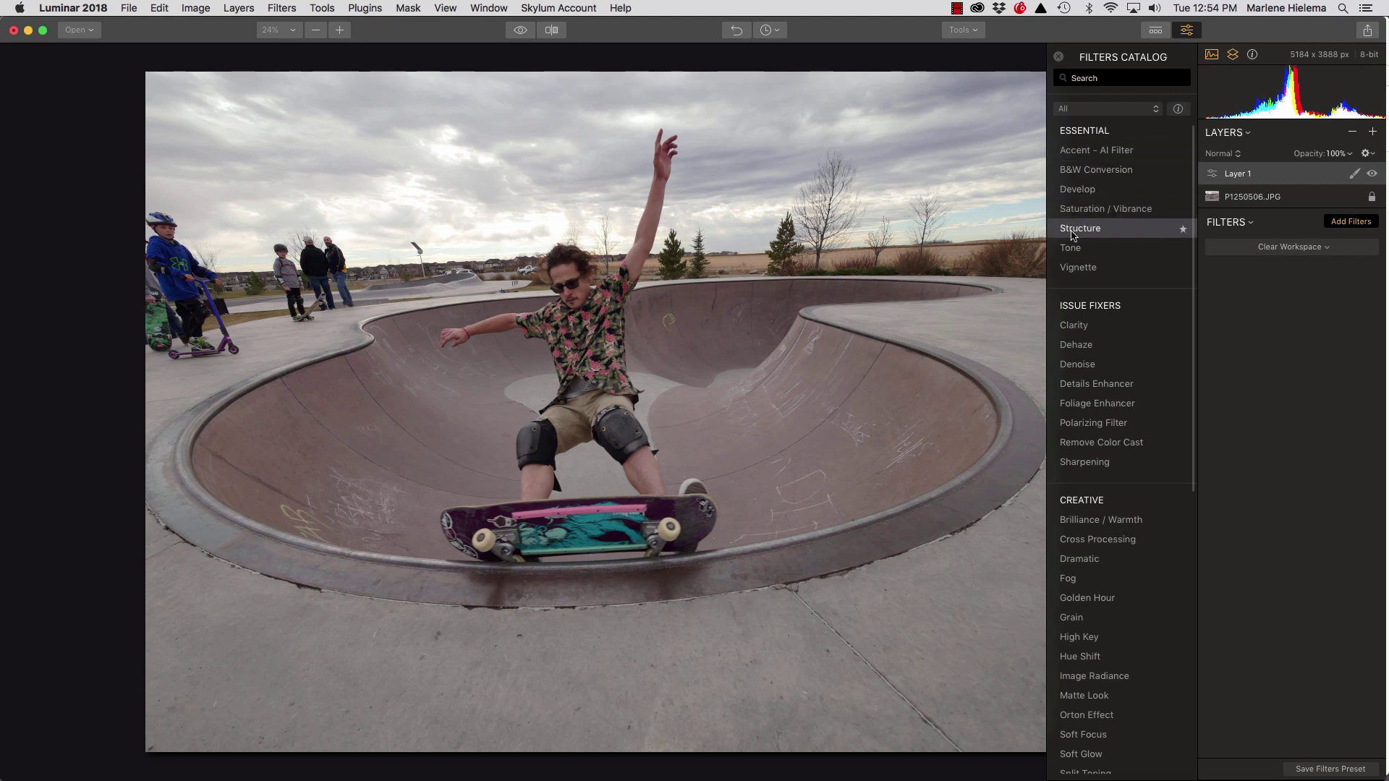
# Step: Browse the Filters Catalog, narrowing it to Essential and then Issue Fixers filters
pyautogui.click(1120, 111)
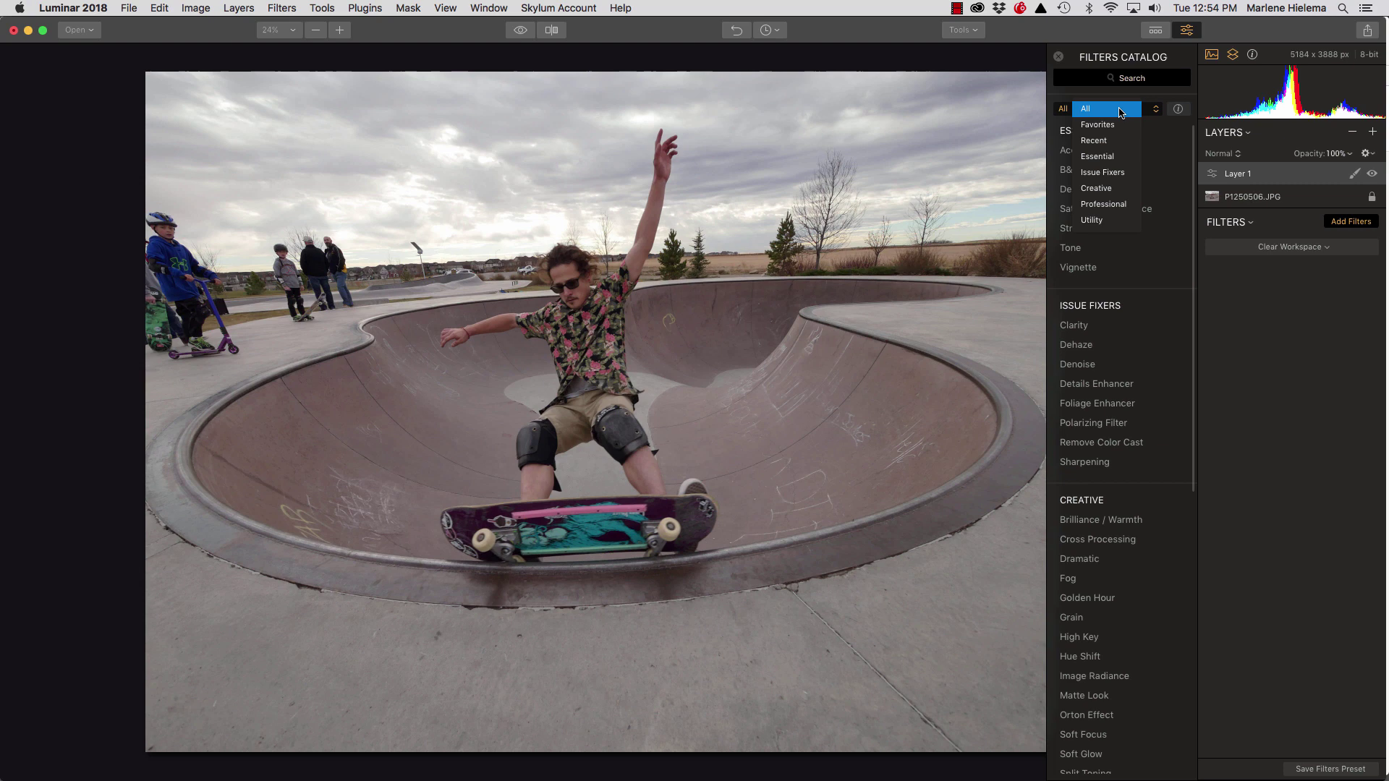
pyautogui.click(1101, 157)
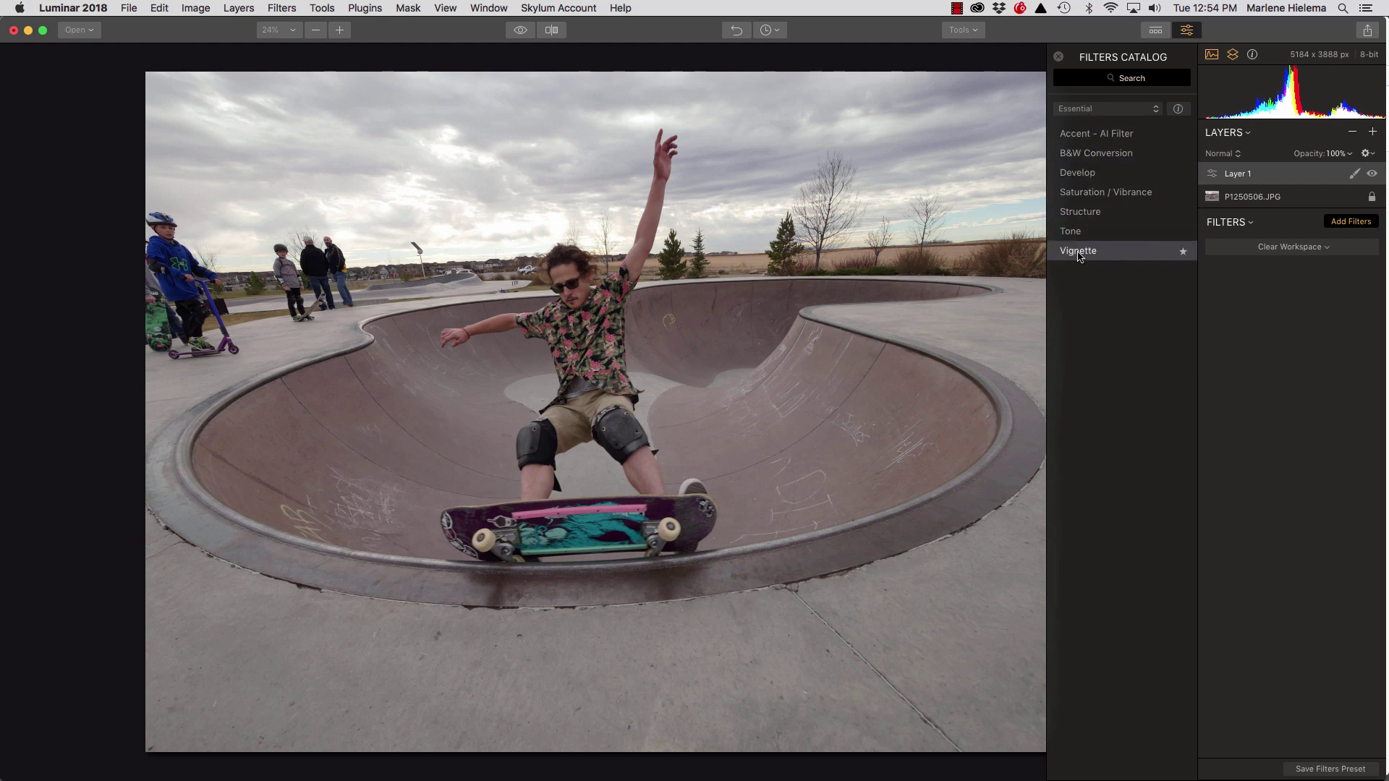
pyautogui.click(1107, 108)
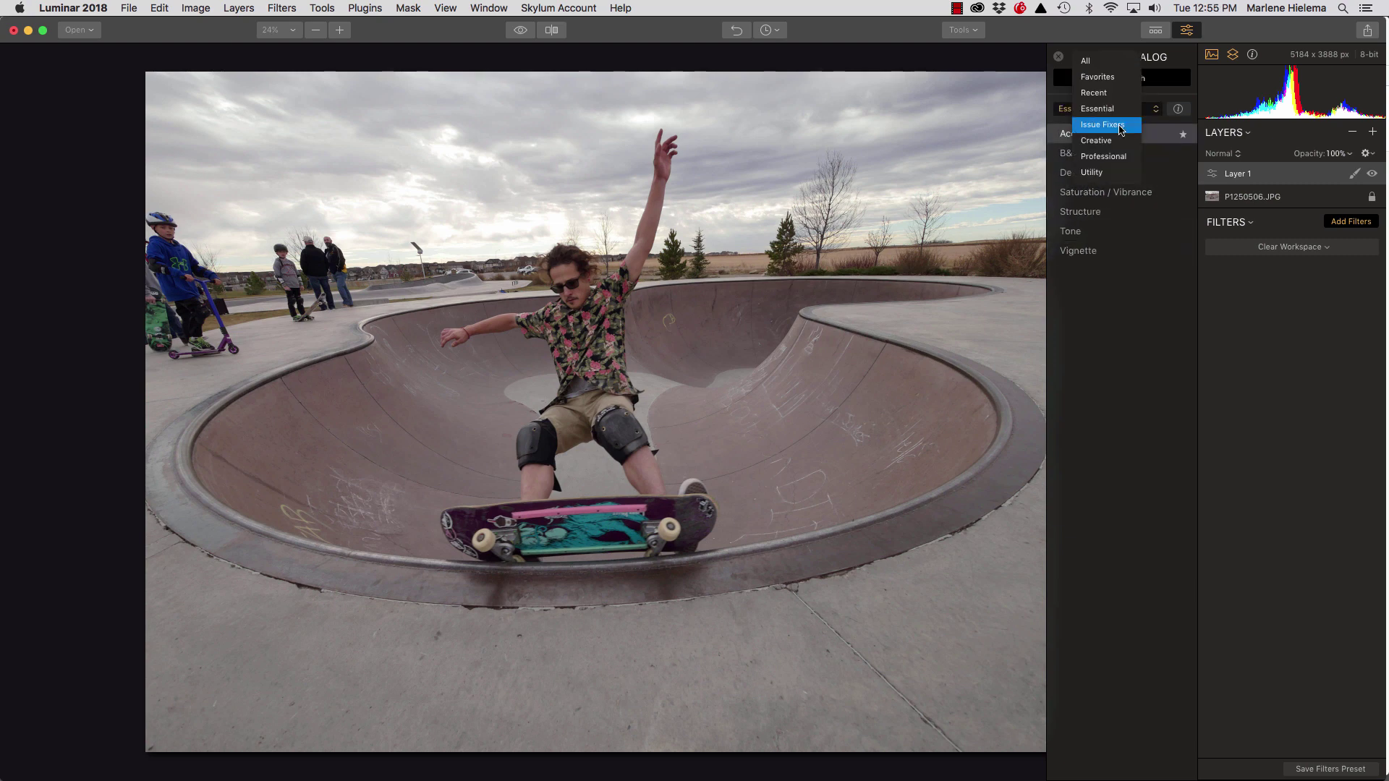
pyautogui.click(1121, 129)
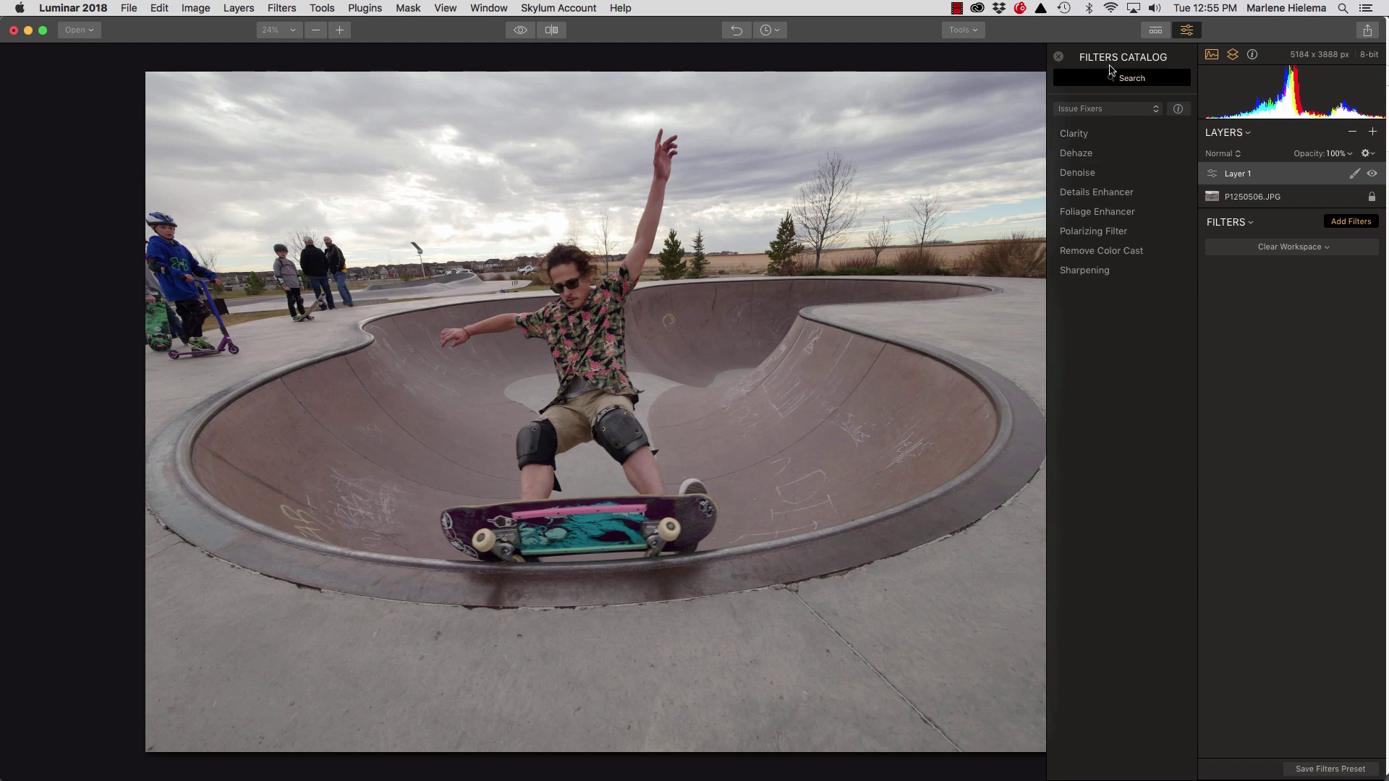
# Step: Close the filters catalog and load the Essentials filter workspace onto Layer 1
pyautogui.click(1352, 223)
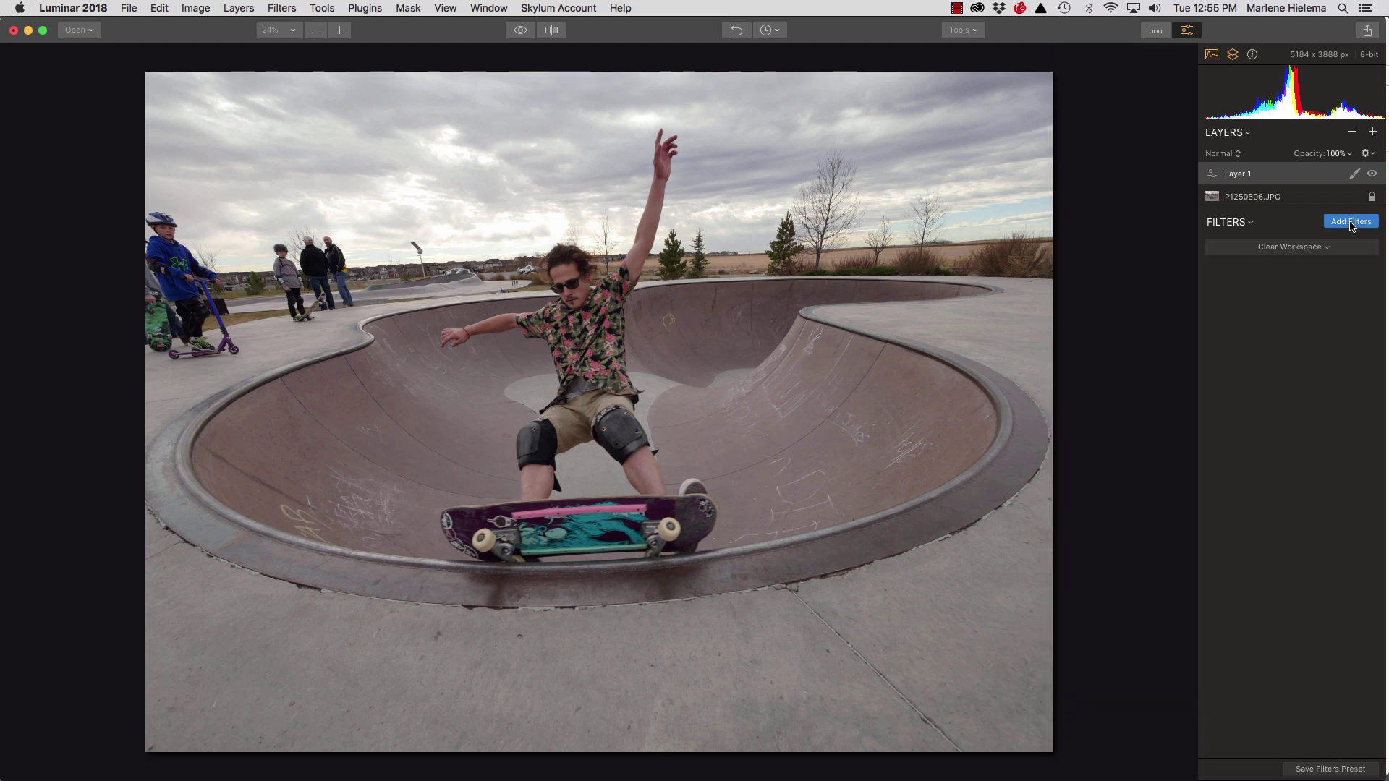
pyautogui.click(1352, 223)
pyautogui.click(1352, 224)
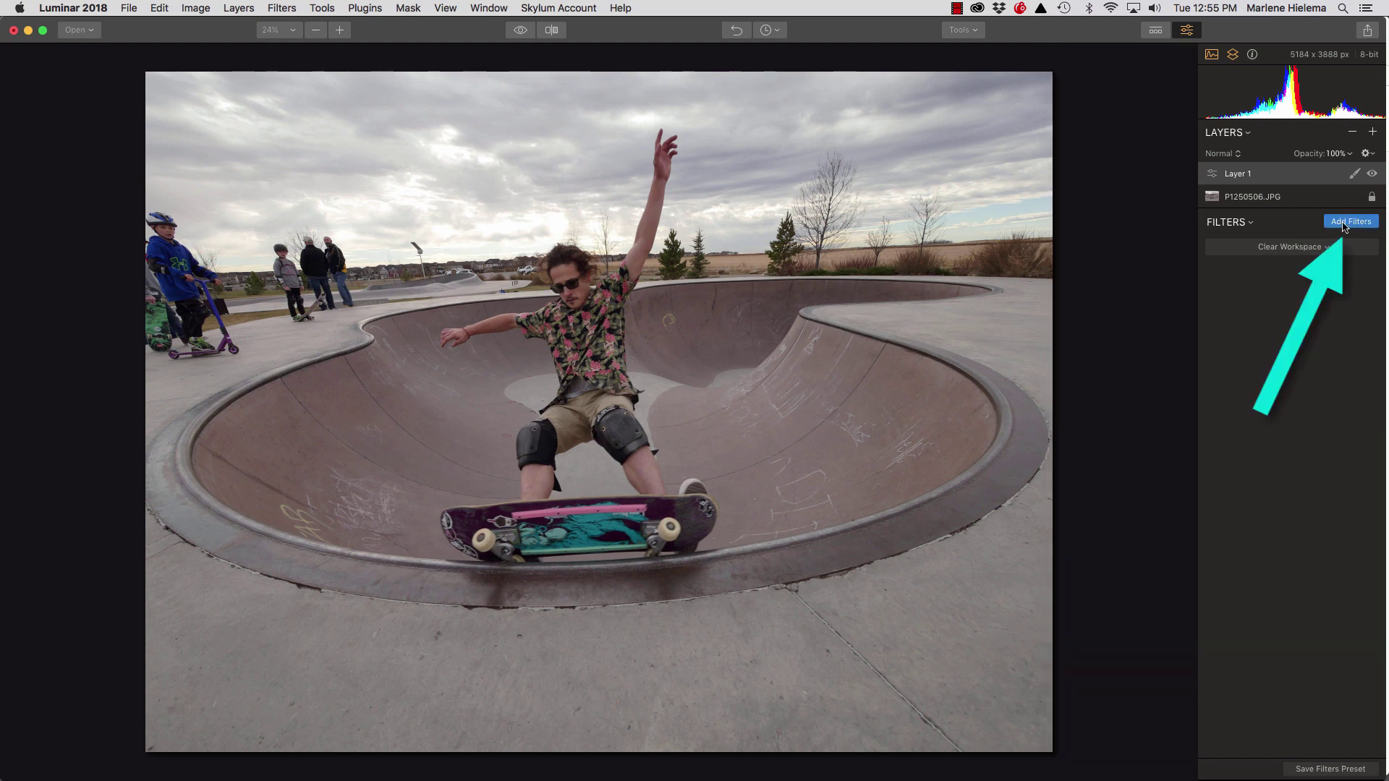
pyautogui.click(1344, 226)
pyautogui.click(1344, 226)
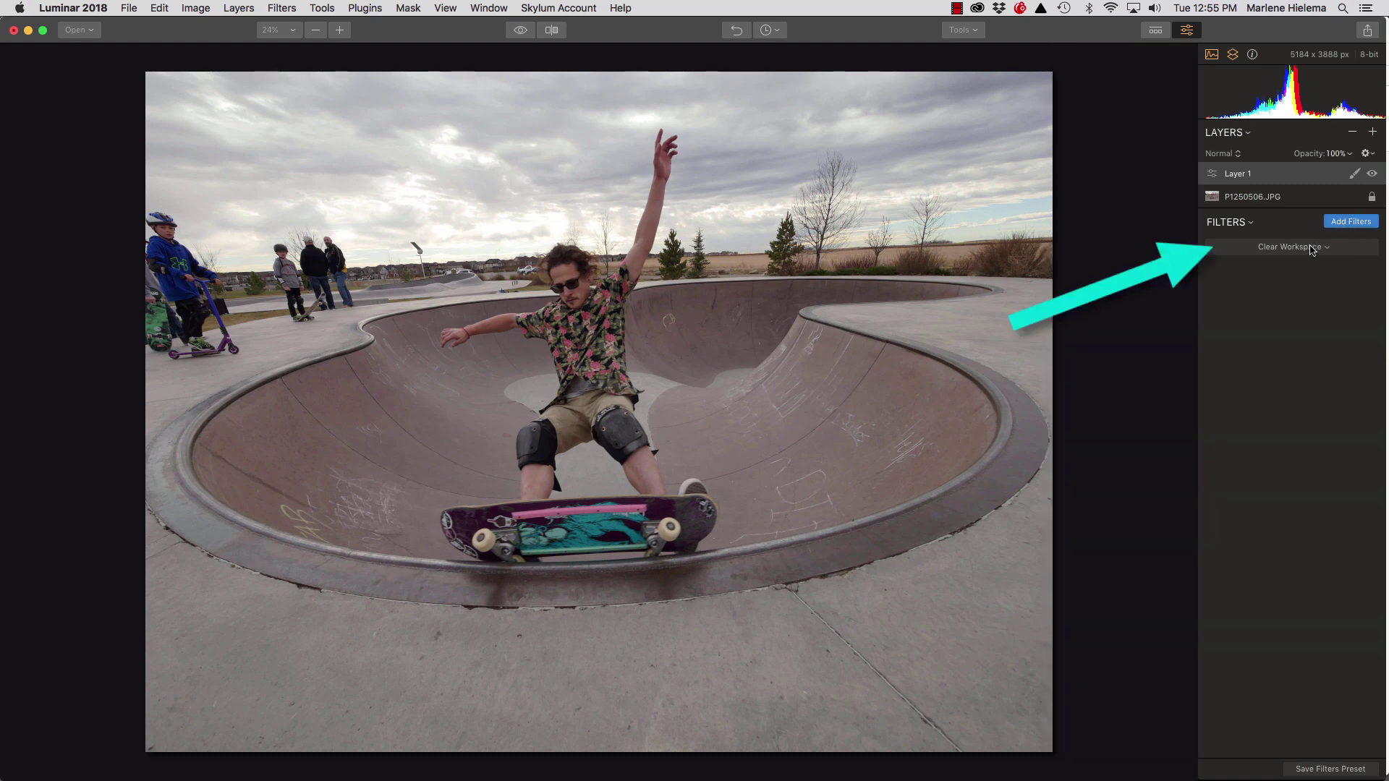
pyautogui.click(1311, 250)
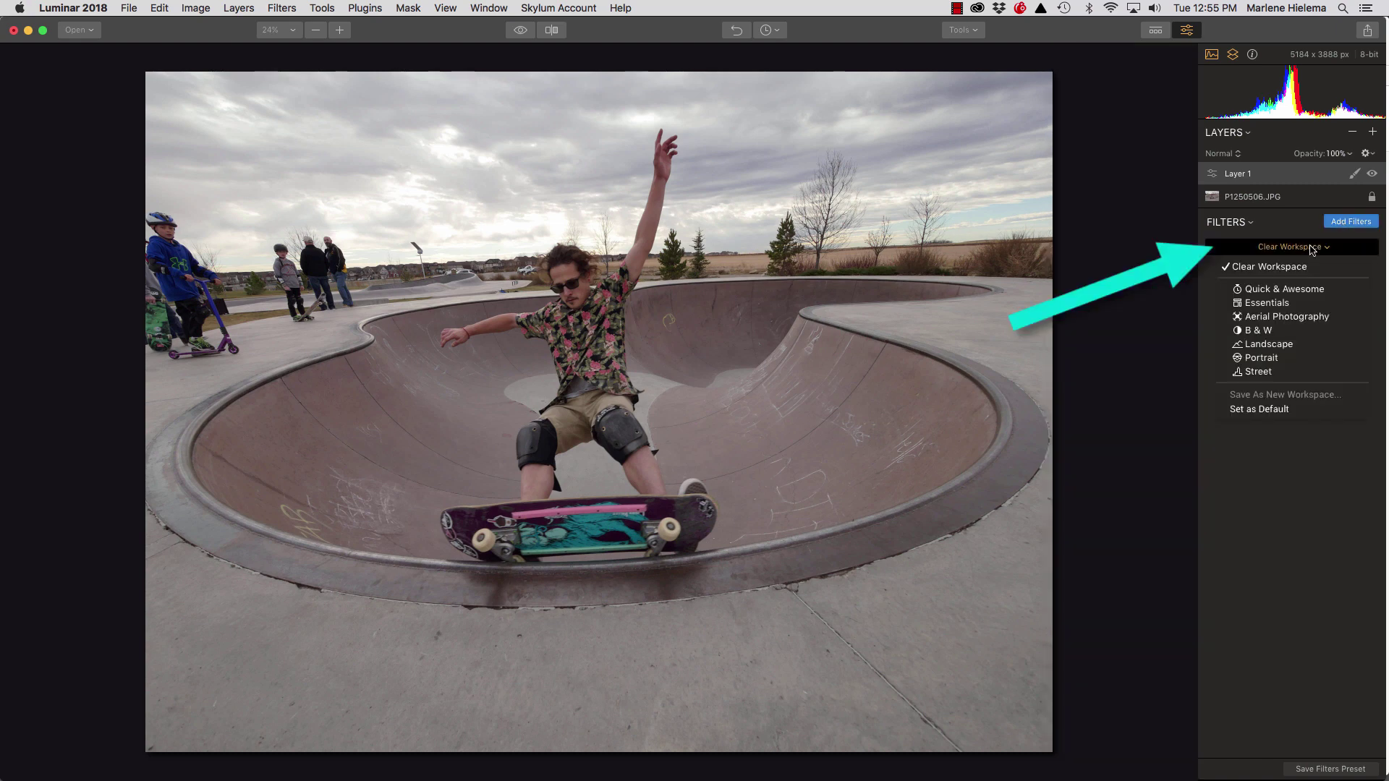
pyautogui.click(1277, 304)
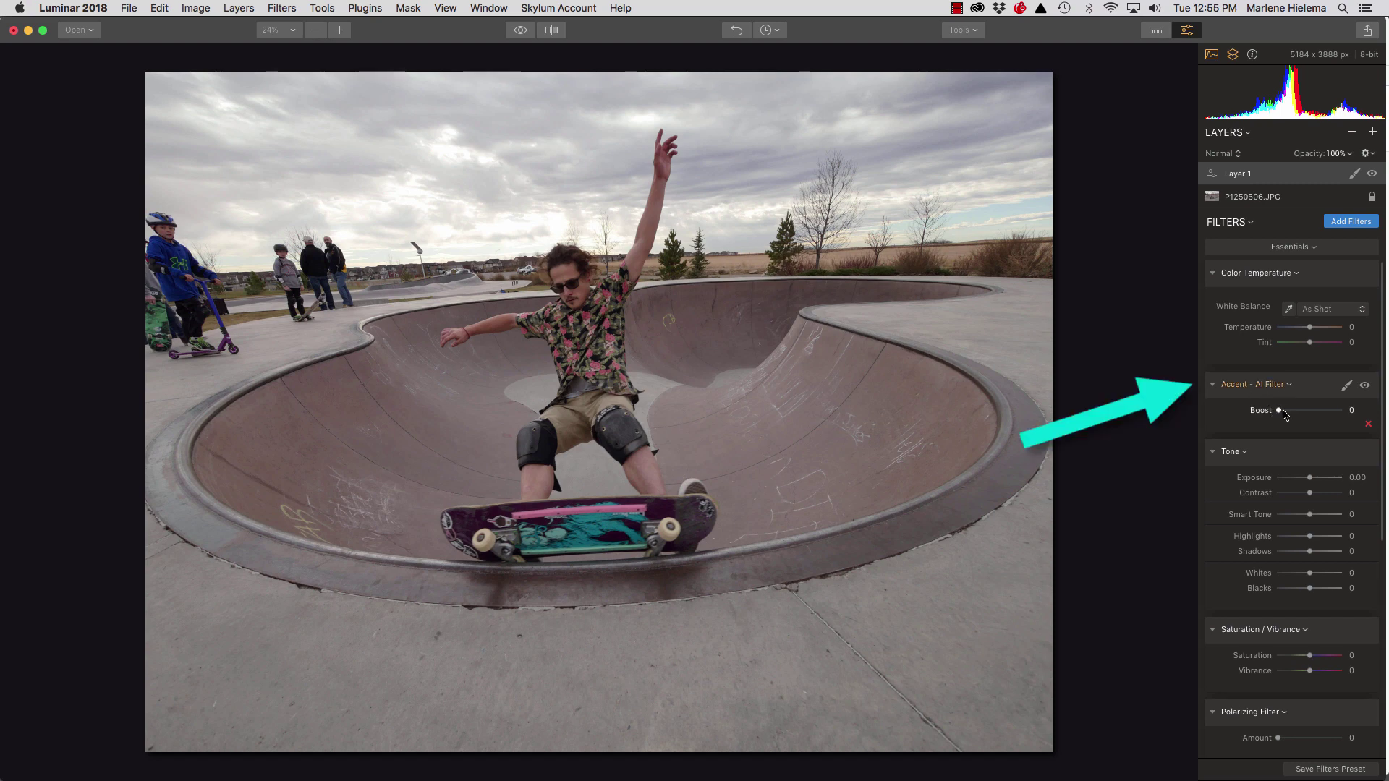
# Step: Set Accent AI Boost 100, Tone Shadows 100, Clarity 27 and Structure Amount 56
pyautogui.moveTo(1279, 411); pyautogui.dragTo(1350, 415)
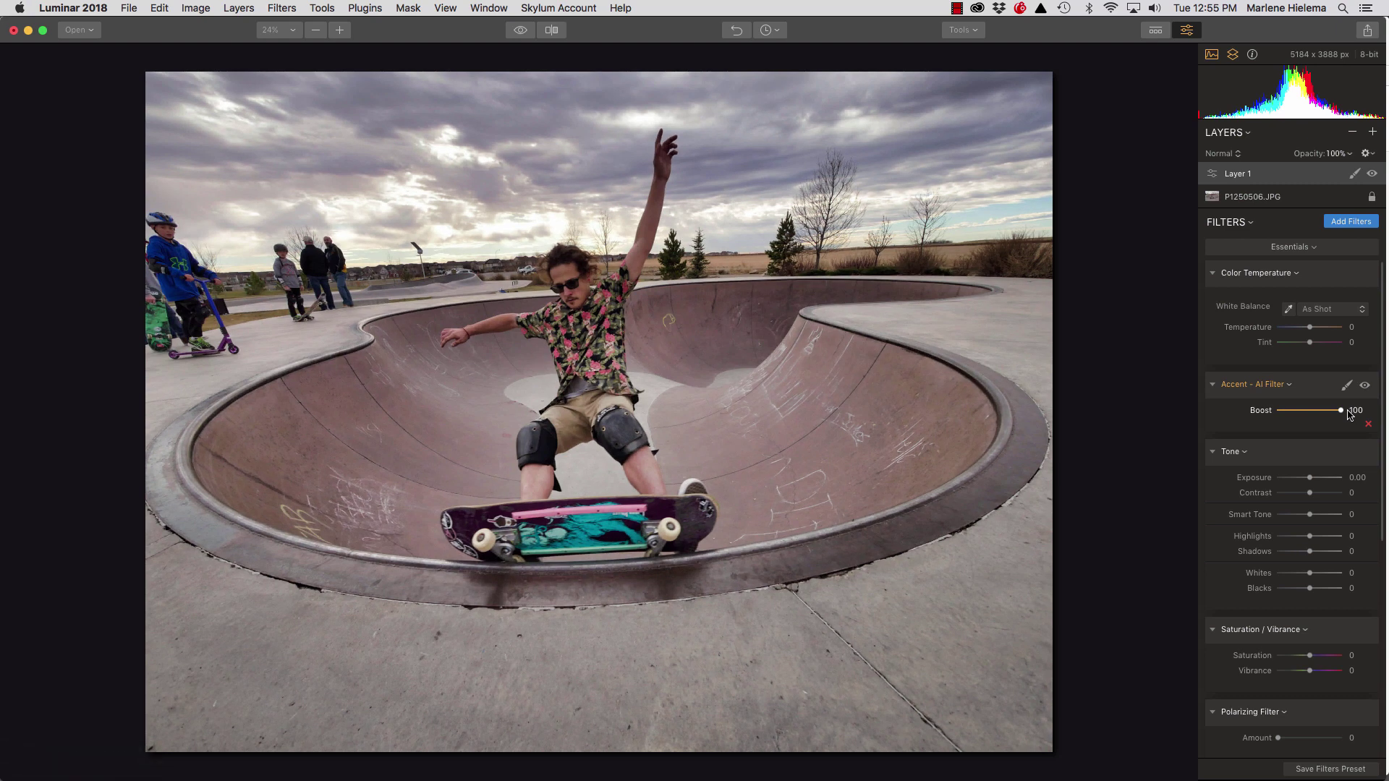
pyautogui.scroll(-3, 1243, 461)
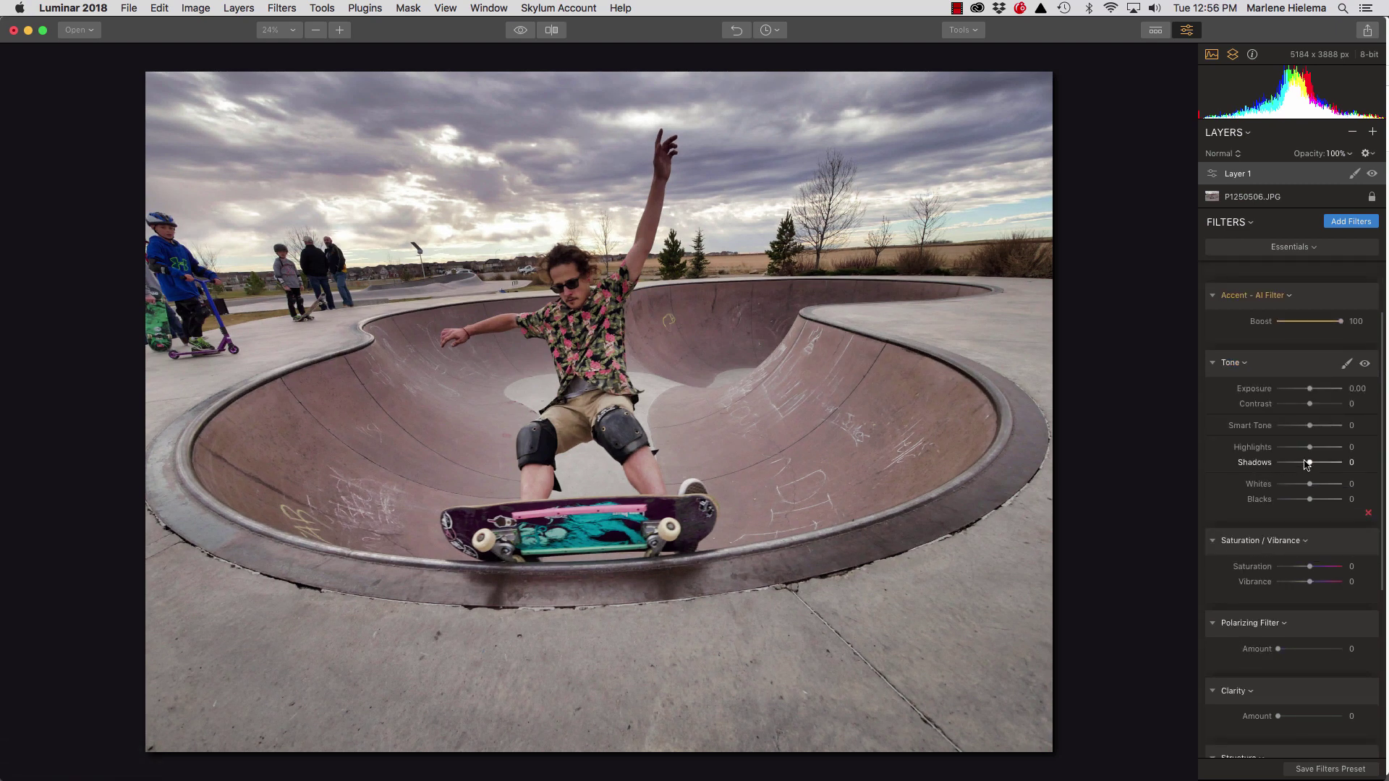
pyautogui.moveTo(1311, 466); pyautogui.dragTo(1355, 461)
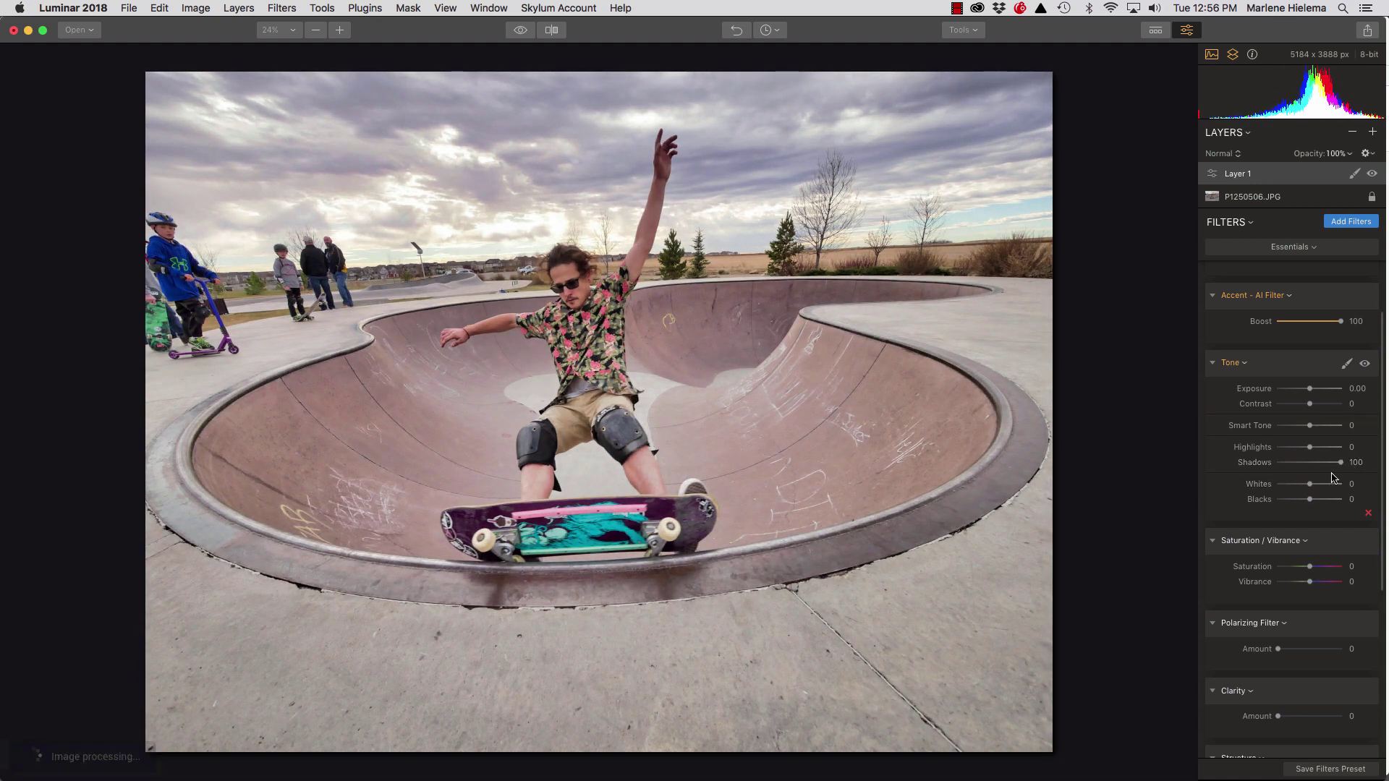
pyautogui.scroll(-2, 1294, 596)
pyautogui.moveTo(1278, 637); pyautogui.dragTo(1293, 639)
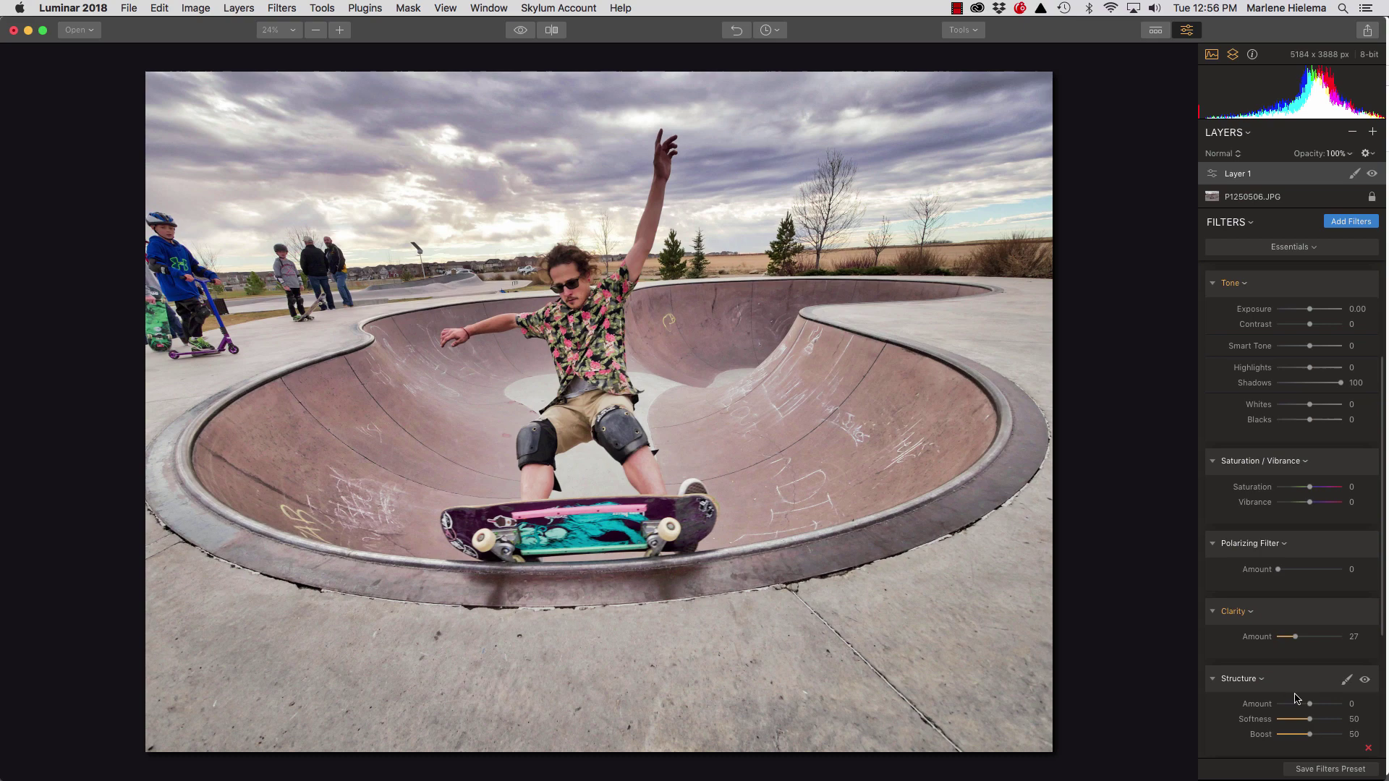
pyautogui.moveTo(1311, 707); pyautogui.dragTo(1327, 704)
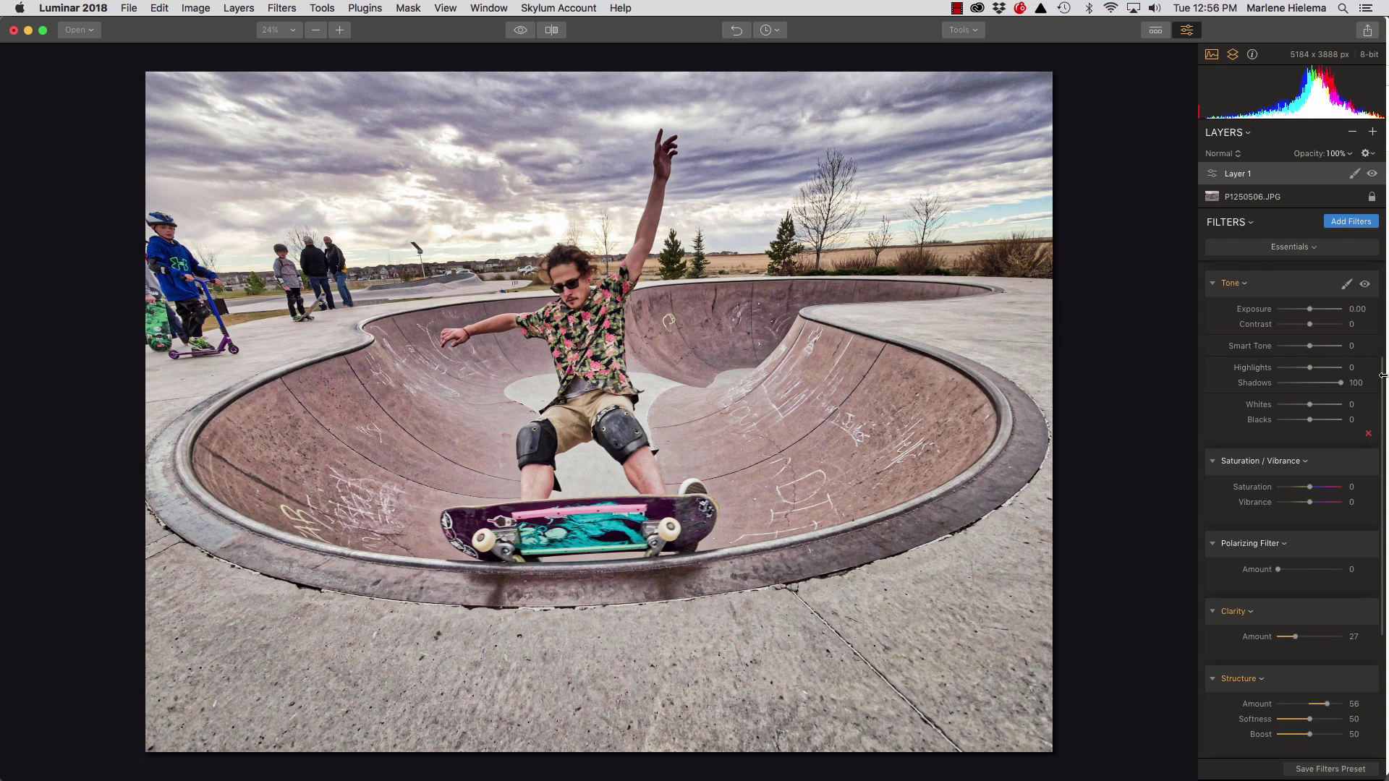
pyautogui.scroll(5, 1383, 377)
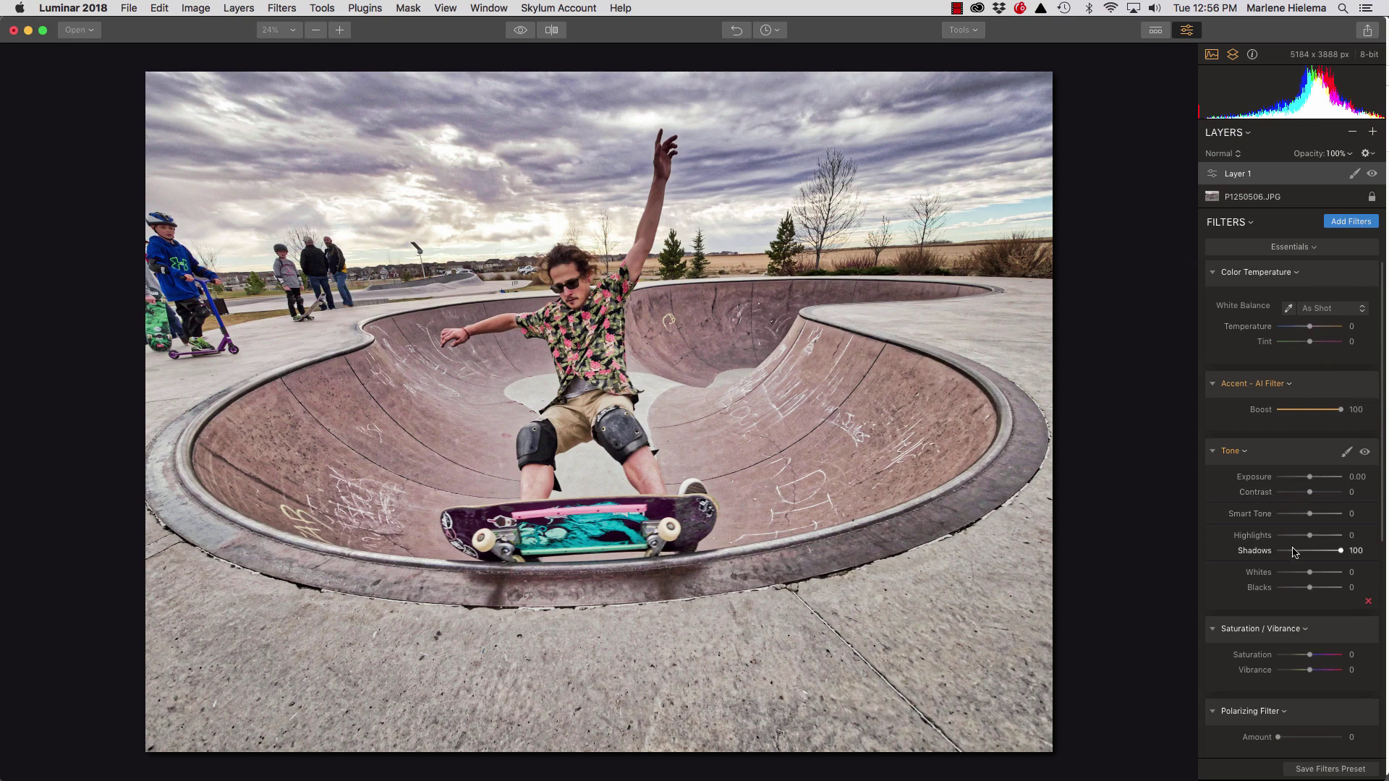
# Step: Reset the Vibrance slider, then set Vibrance to 39 with Saturation left at 0
pyautogui.scroll(-3, 1294, 552)
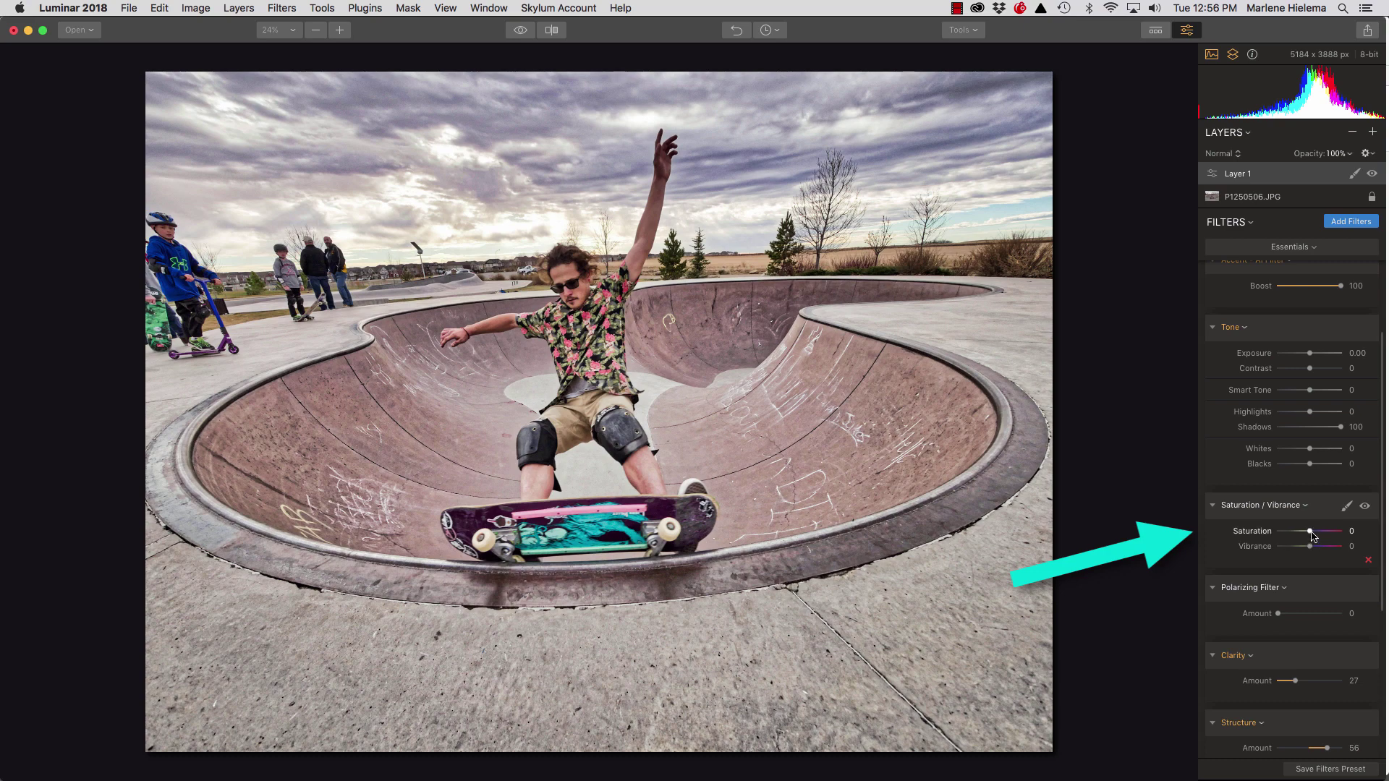
pyautogui.moveTo(1311, 532)
pyautogui.mouseDown()
pyautogui.moveTo(1338, 532)
pyautogui.moveTo(1312, 547)
pyautogui.moveTo(1335, 546)
pyautogui.mouseUp()
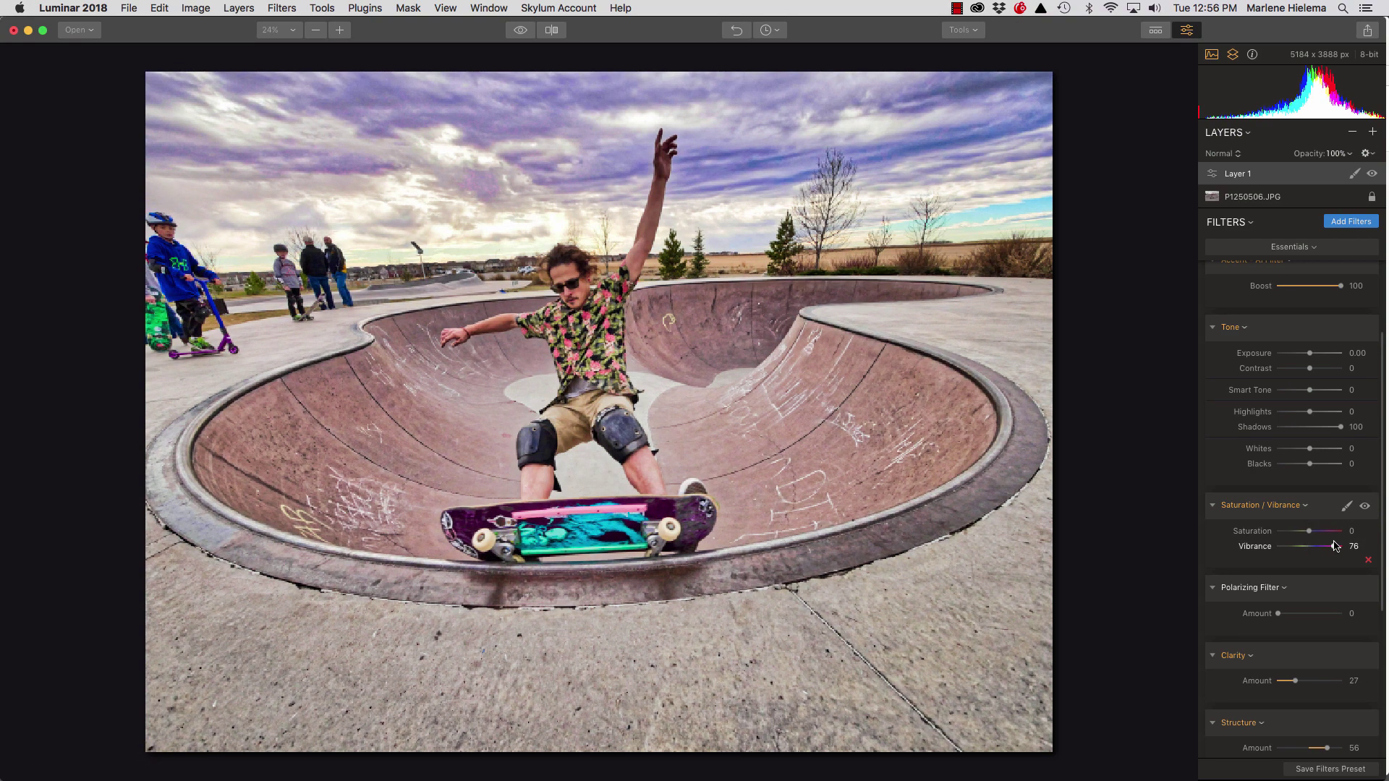
pyautogui.doubleClick(1338, 546)
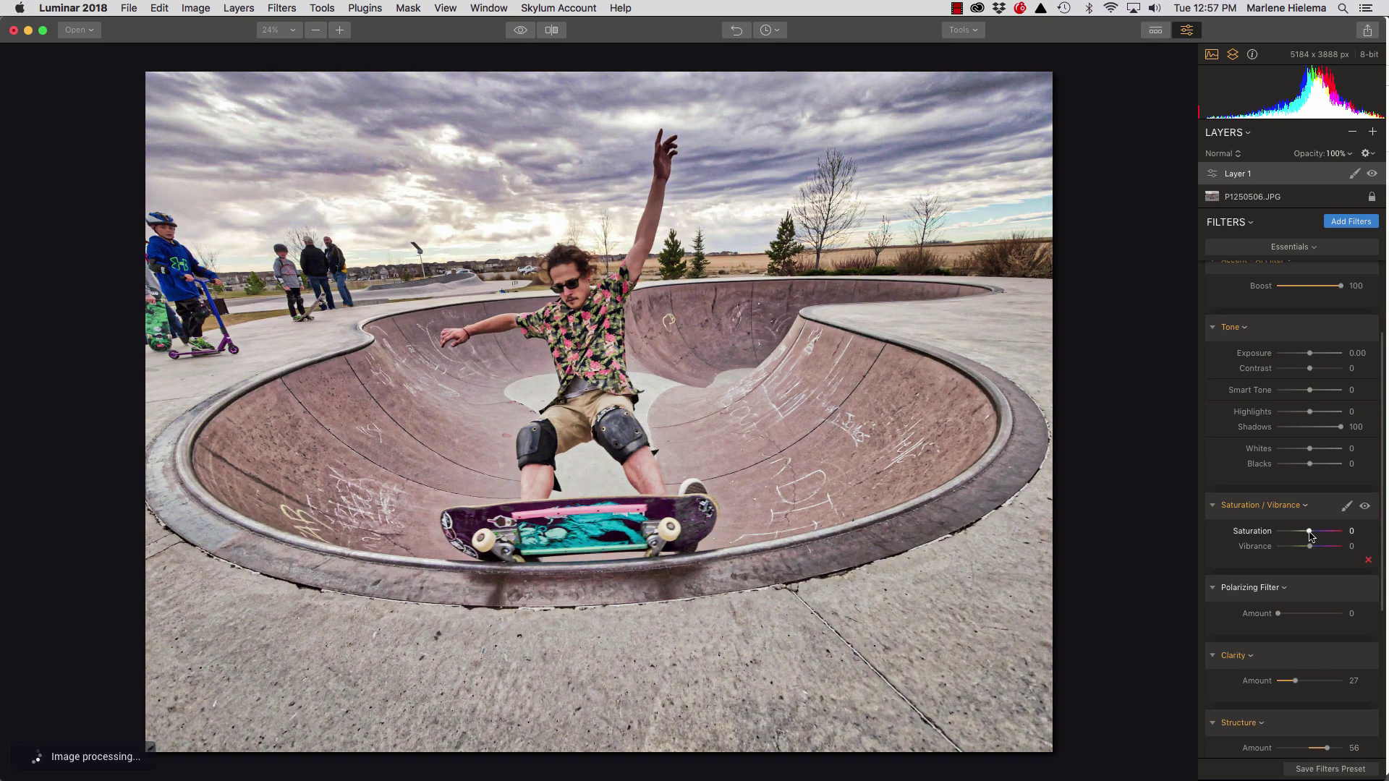
pyautogui.moveTo(1310, 532)
pyautogui.mouseDown()
pyautogui.moveTo(1356, 531)
pyautogui.moveTo(1307, 540)
pyautogui.mouseUp()
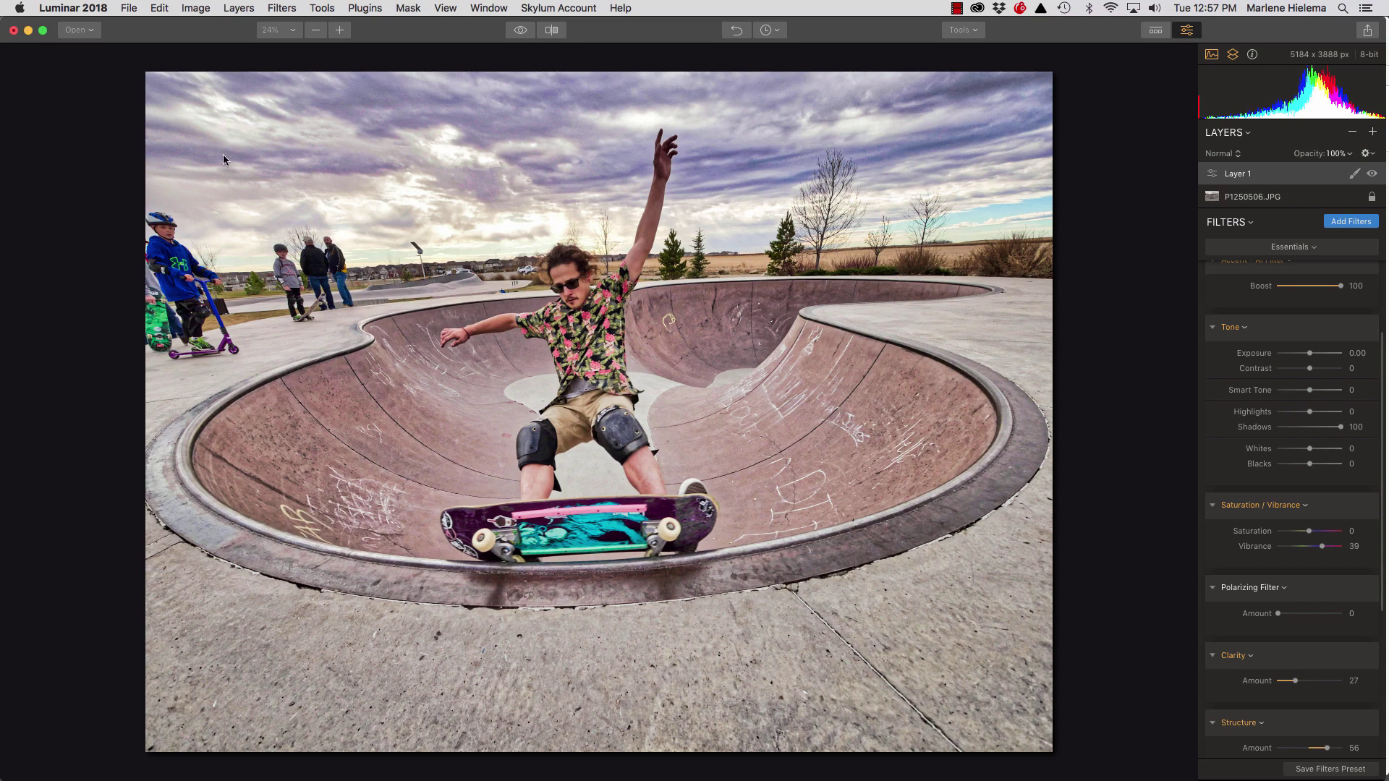
# Step: Start a crop locked to a 1:1 square and rotate the photo 2.23°
pyautogui.click(974, 32)
pyautogui.click(987, 52)
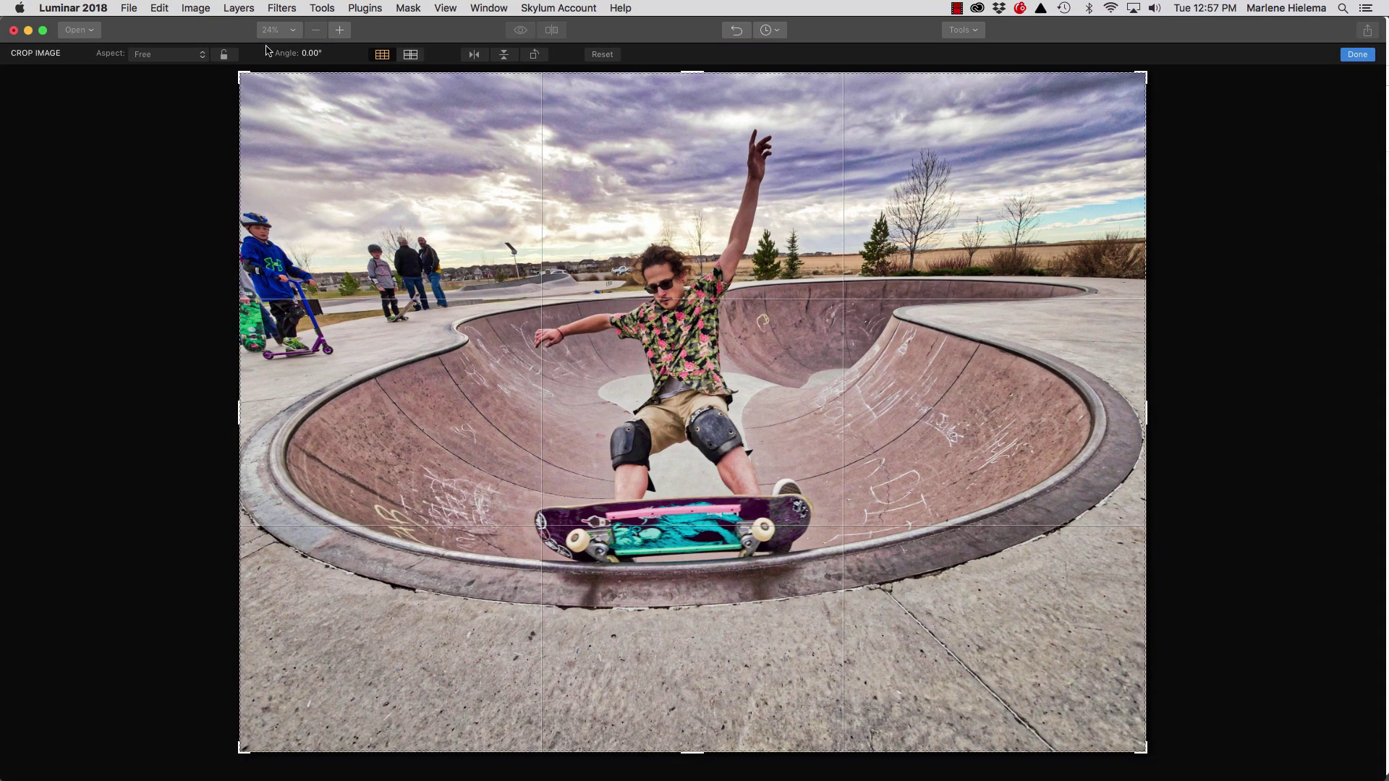
pyautogui.click(203, 58)
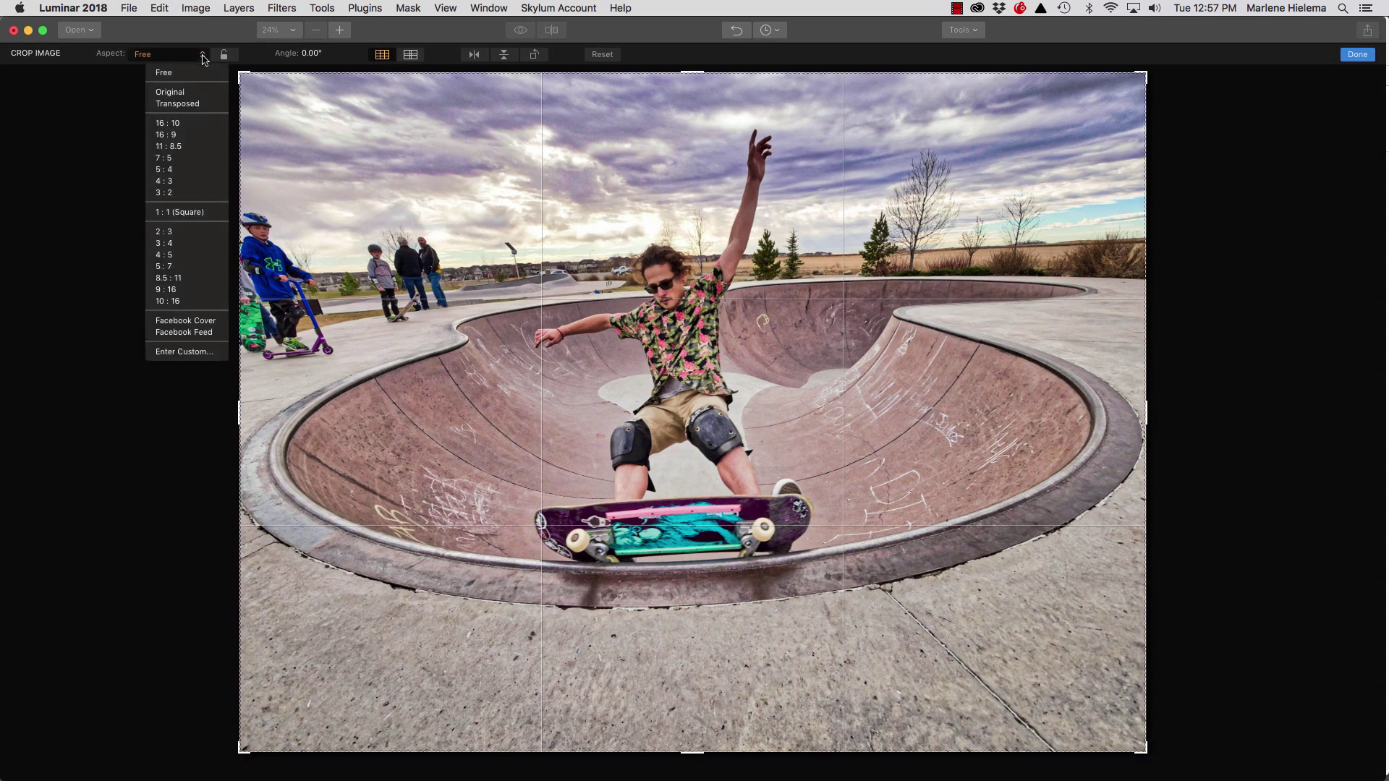
pyautogui.click(178, 214)
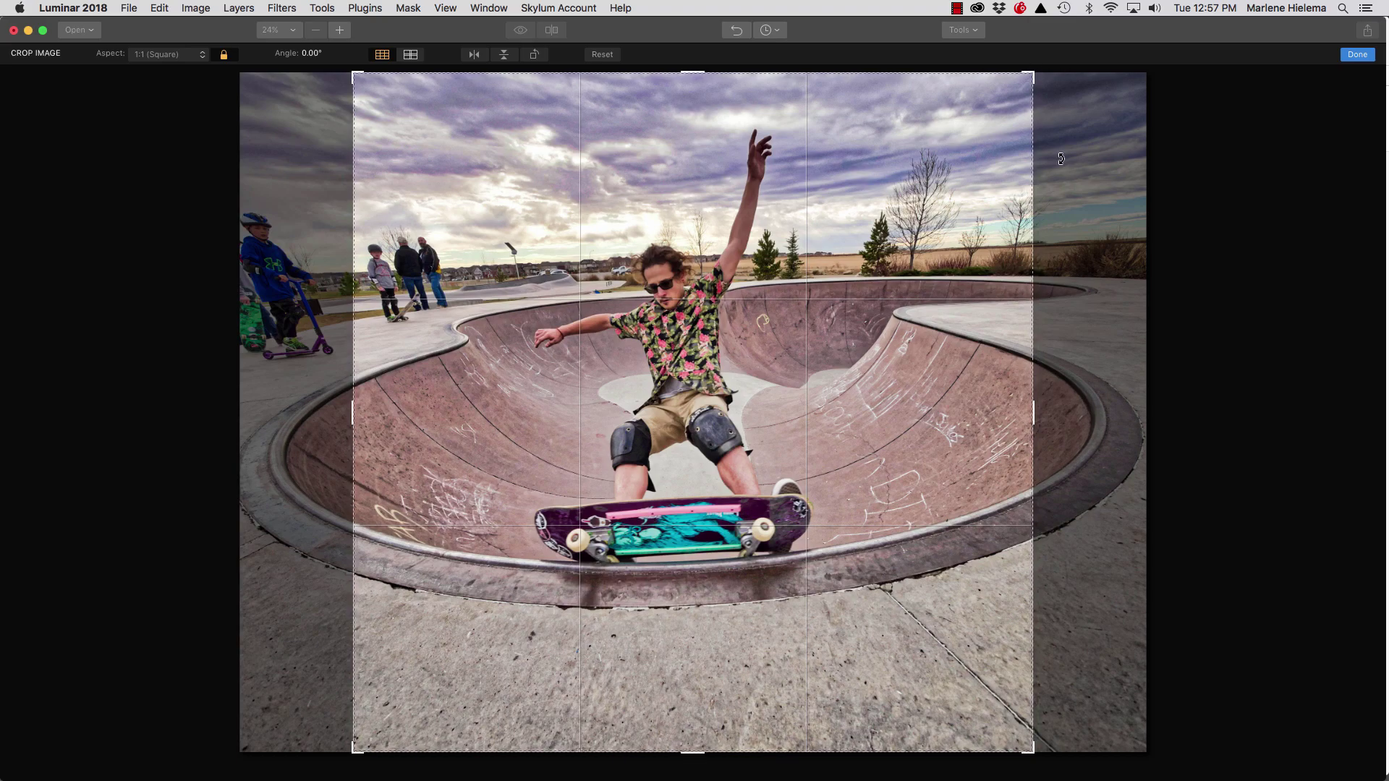
pyautogui.moveTo(1061, 159); pyautogui.dragTo(1065, 197)
# Step: Resize the square crop's corners and shift the photo to frame the skater
pyautogui.moveTo(1016, 87); pyautogui.dragTo(1000, 96)
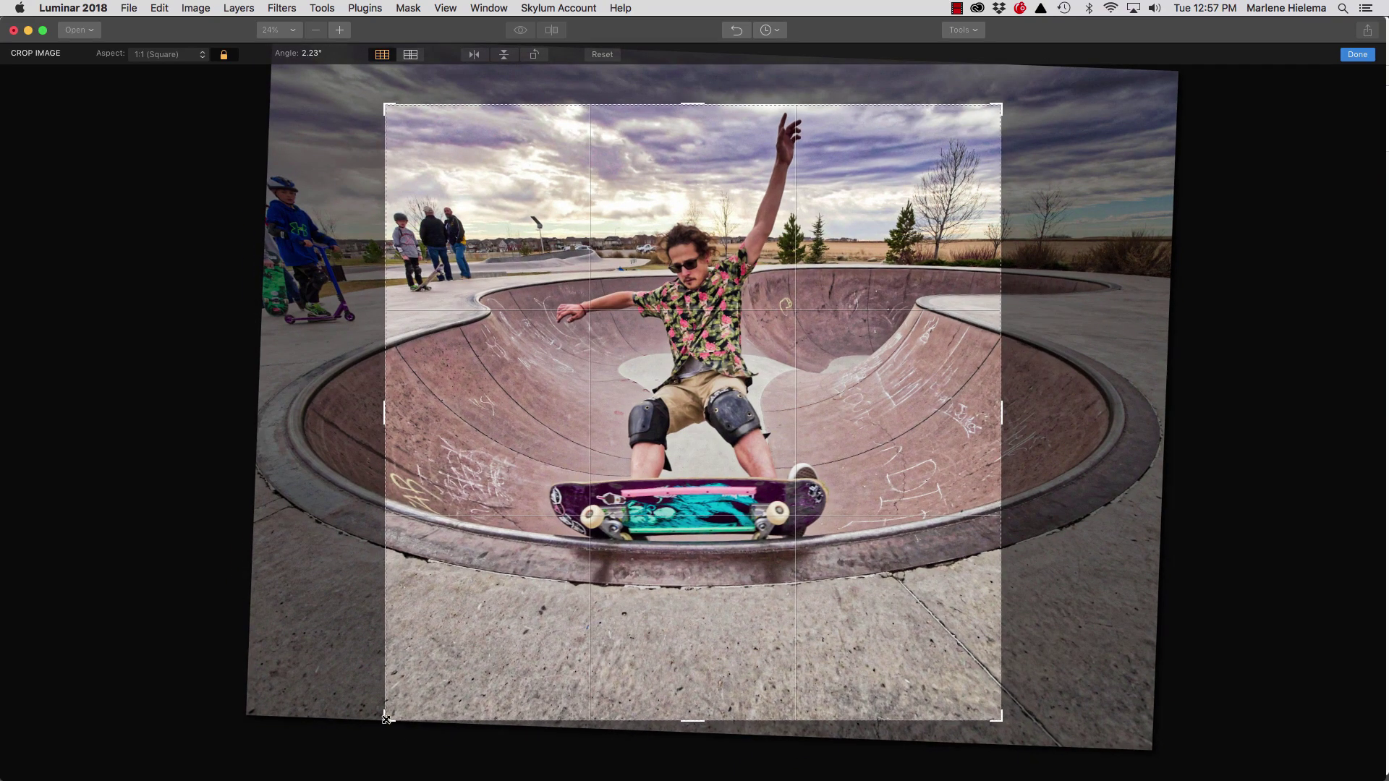
pyautogui.moveTo(385, 719); pyautogui.dragTo(391, 682)
pyautogui.moveTo(413, 138); pyautogui.dragTo(403, 122)
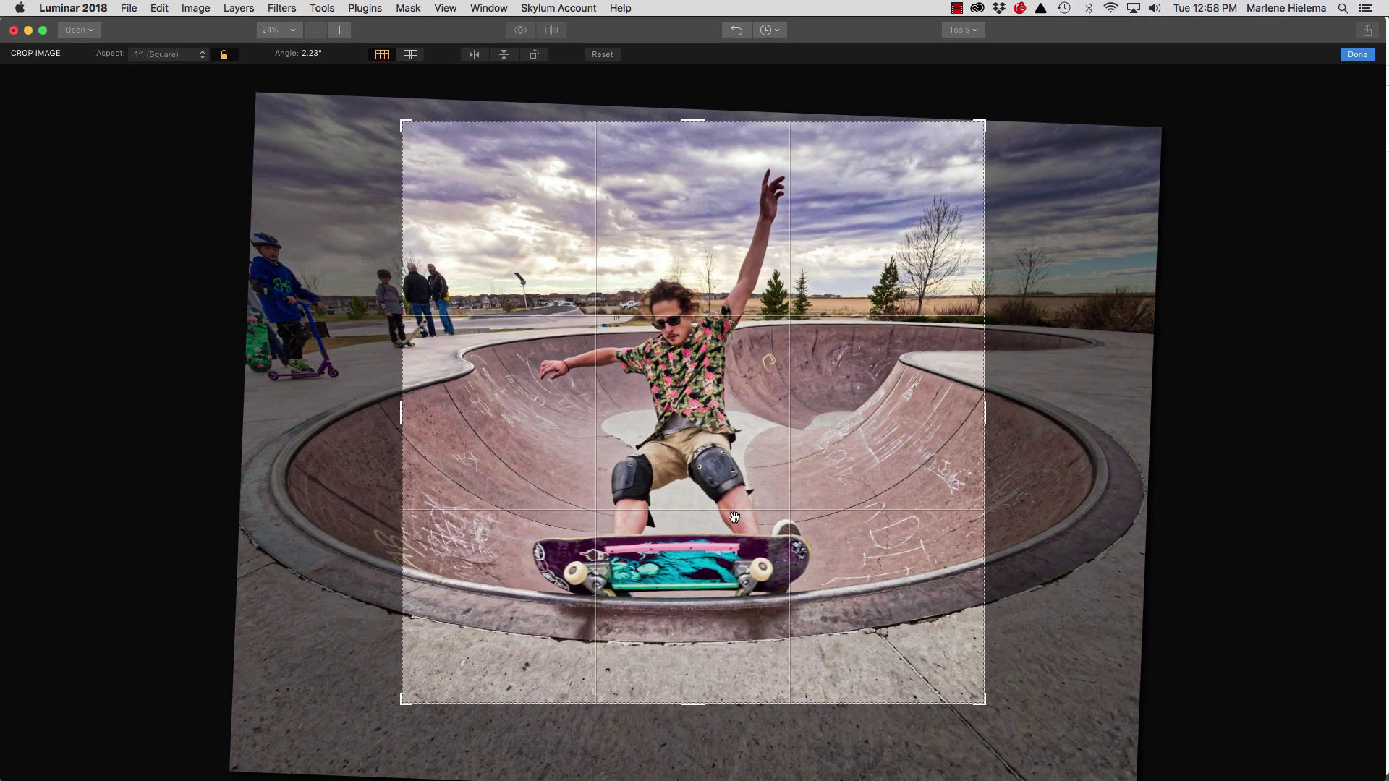
pyautogui.moveTo(734, 517); pyautogui.dragTo(793, 529)
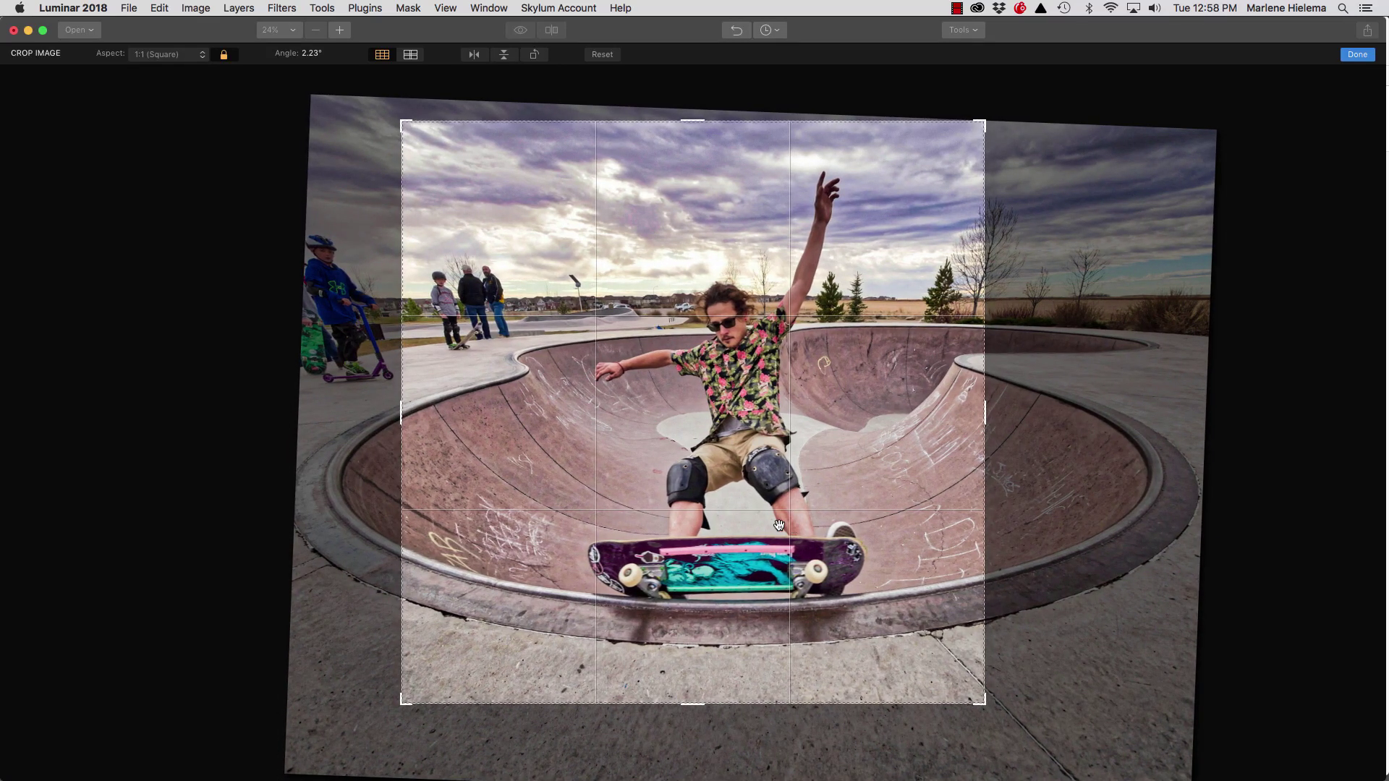
pyautogui.moveTo(975, 700); pyautogui.dragTo(992, 711)
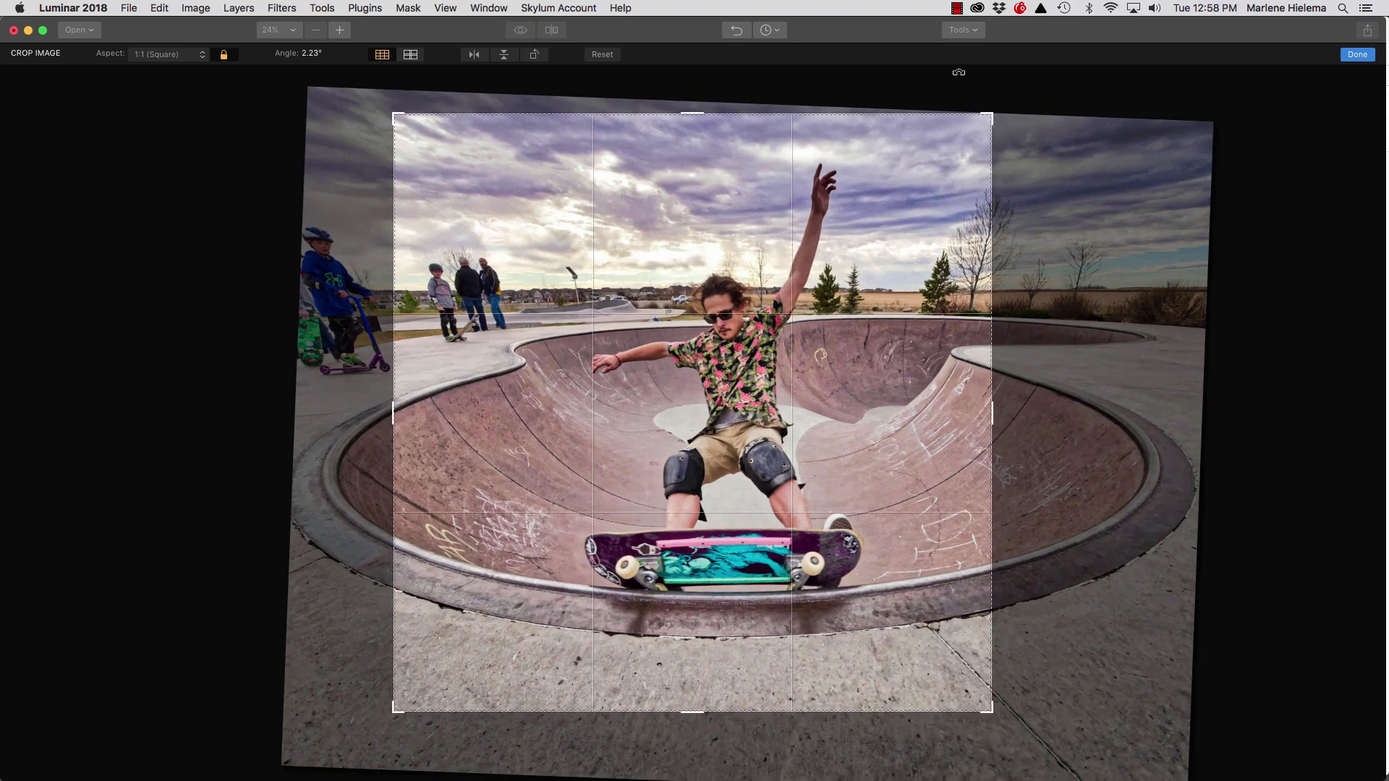
# Step: Apply the square crop and lower Accent AI Boost to 77
pyautogui.click(1355, 56)
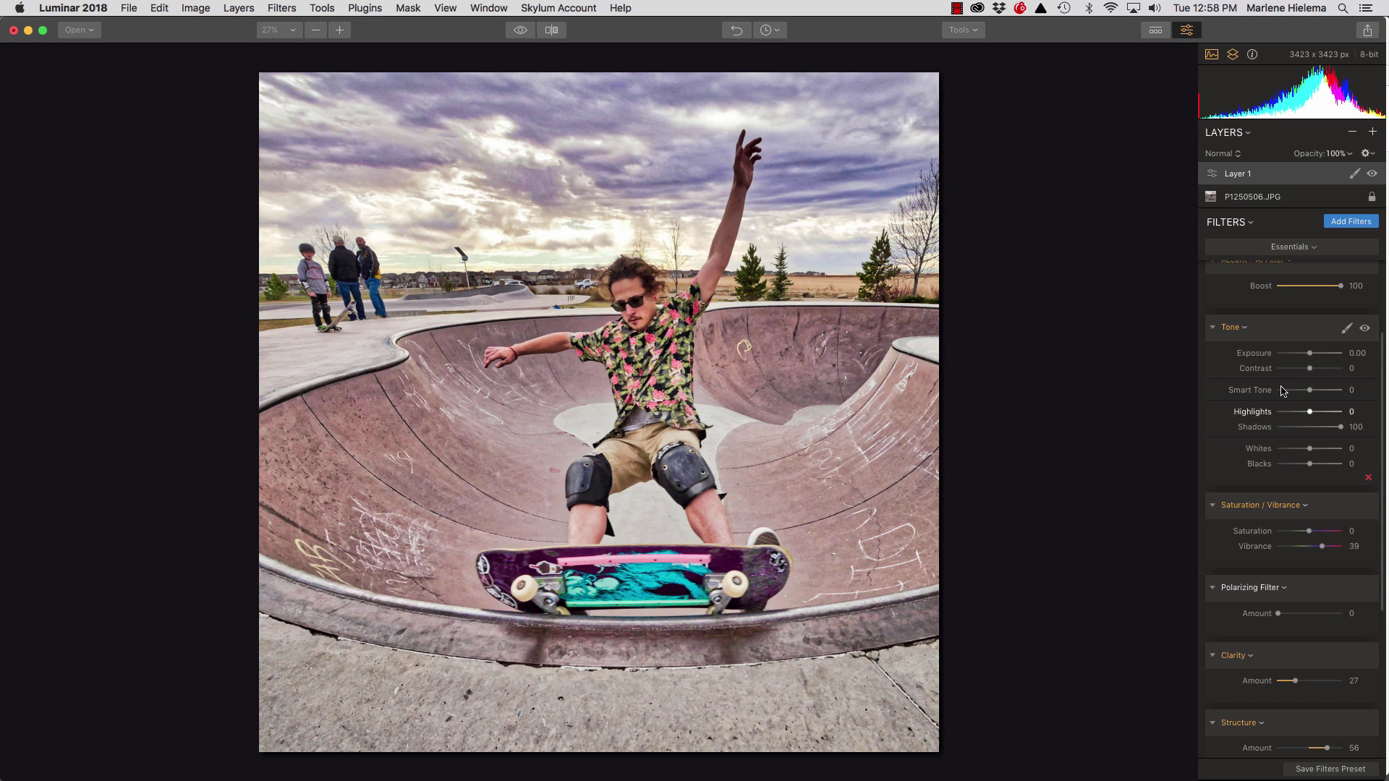
pyautogui.scroll(2, 1263, 350)
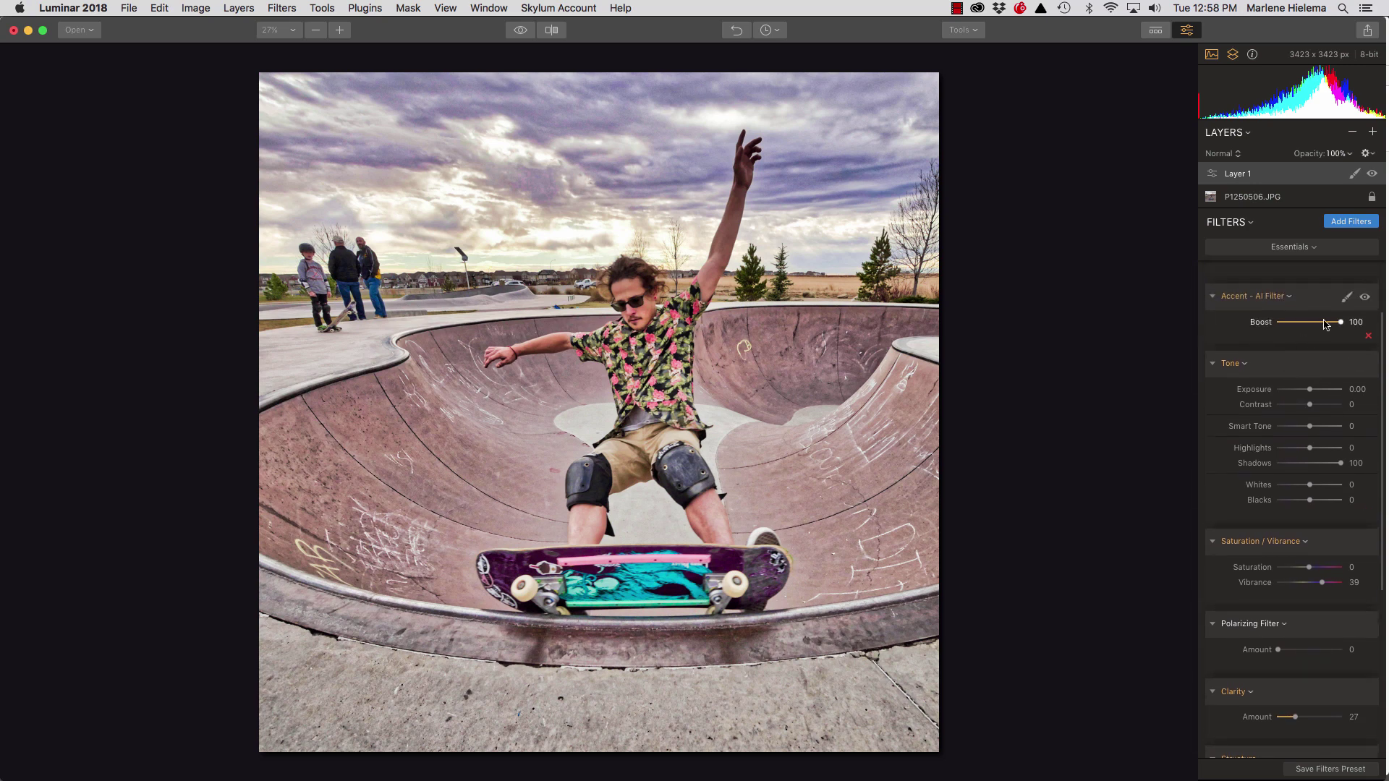
pyautogui.moveTo(1343, 324); pyautogui.dragTo(1329, 327)
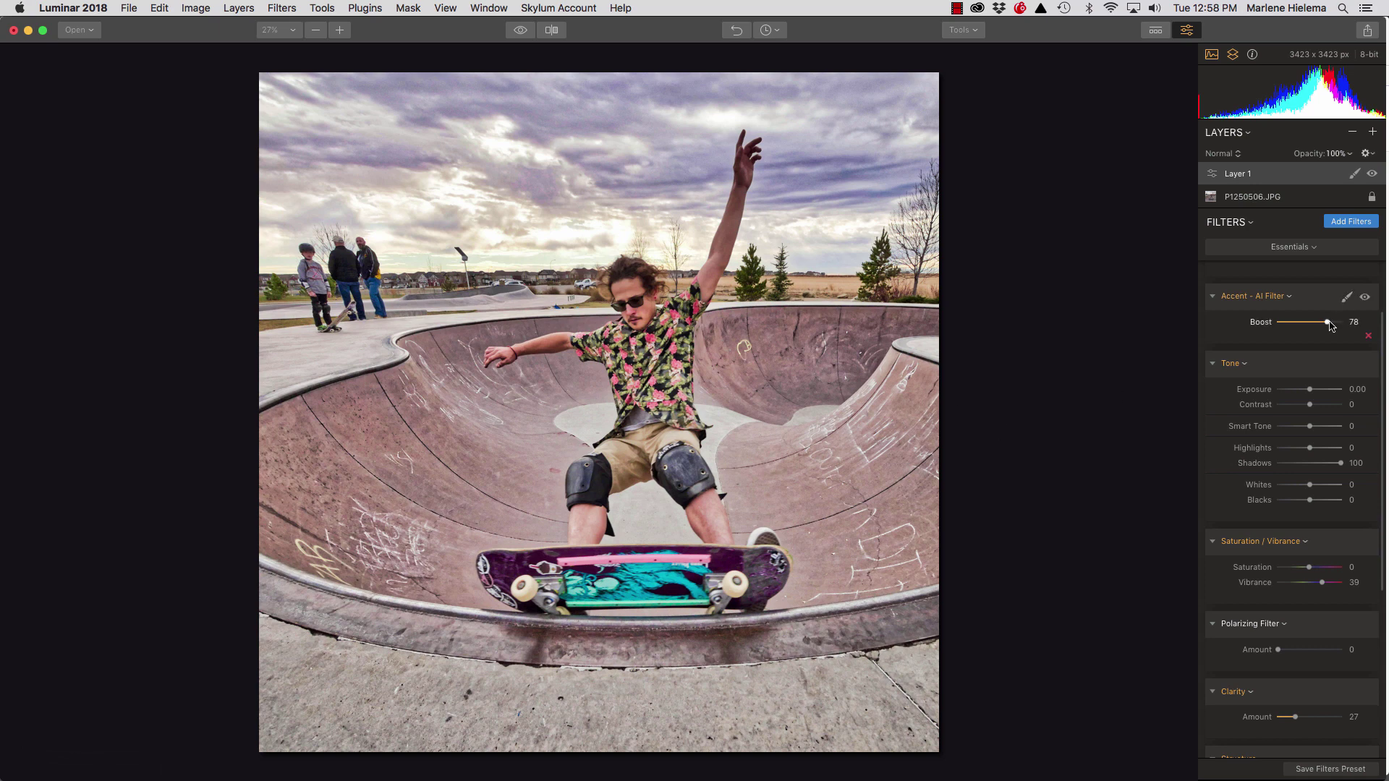
pyautogui.moveTo(1329, 326); pyautogui.dragTo(1325, 327)
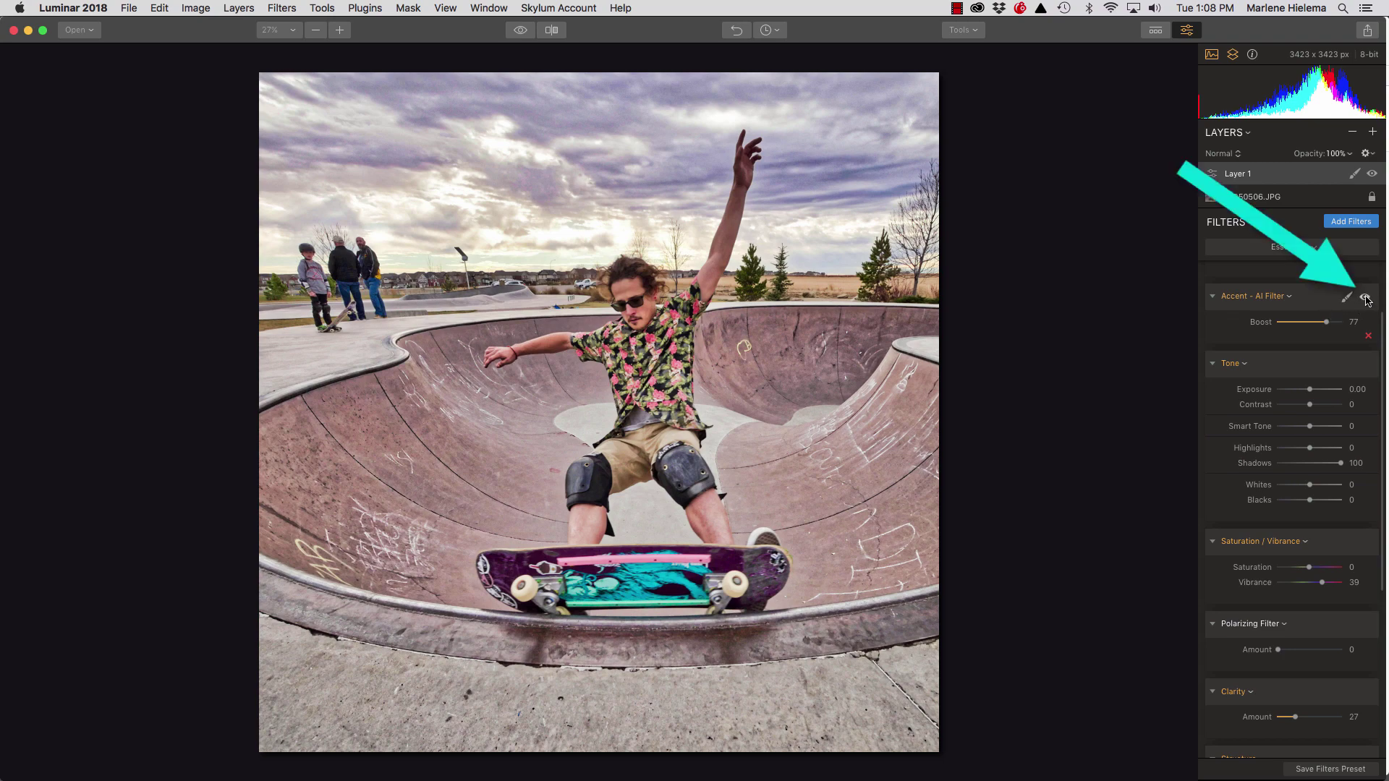
# Step: Toggle Accent AI, Tone and Layer 1 visibility to compare before and after
pyautogui.click(1366, 298)
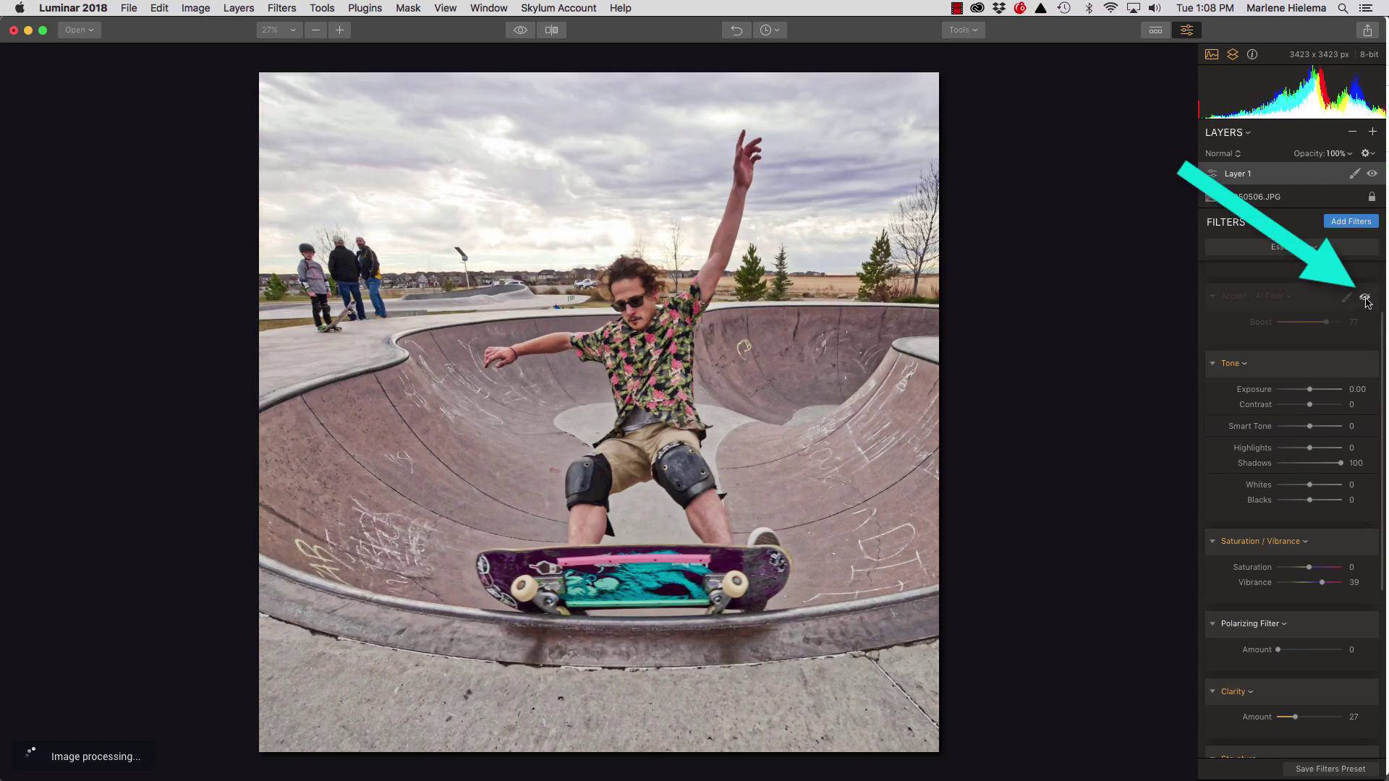
pyautogui.click(1365, 298)
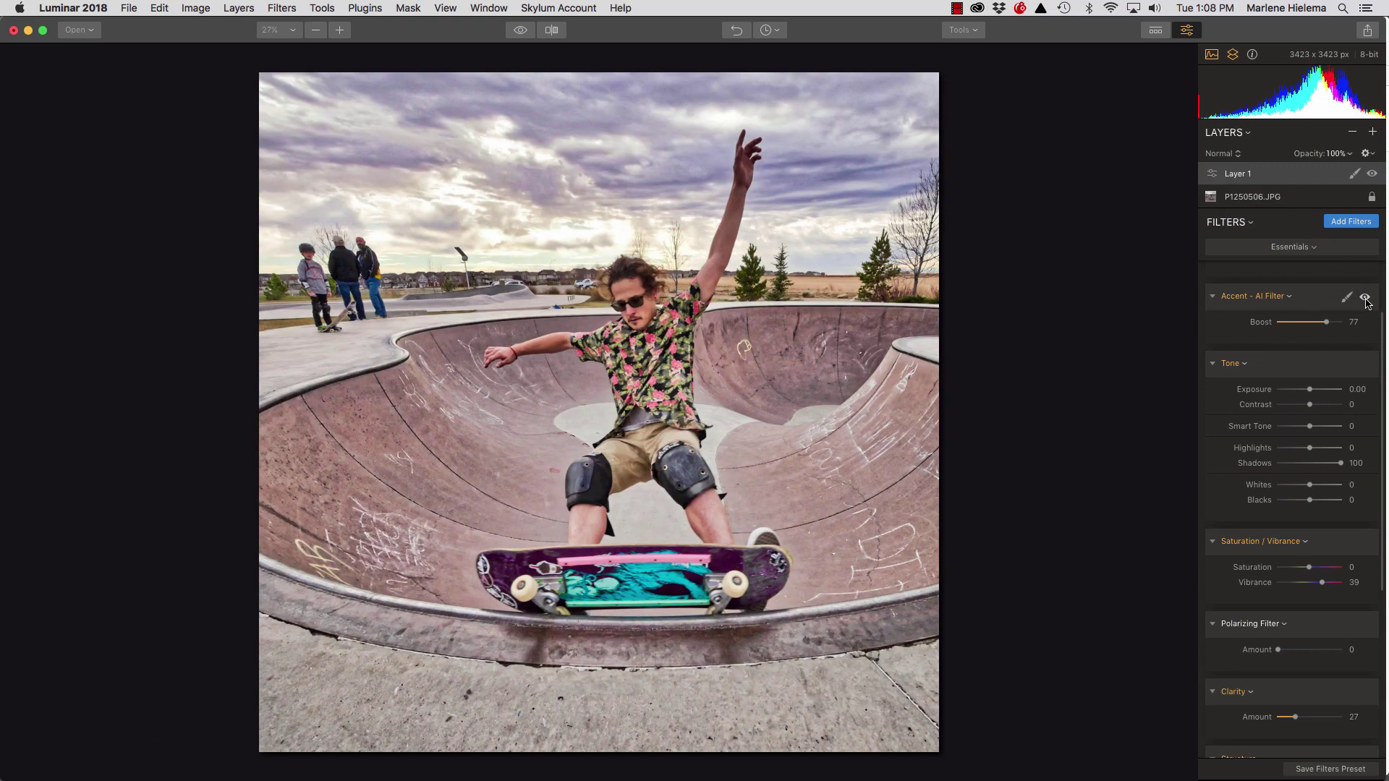
pyautogui.click(1366, 298)
pyautogui.click(1365, 298)
pyautogui.click(1365, 364)
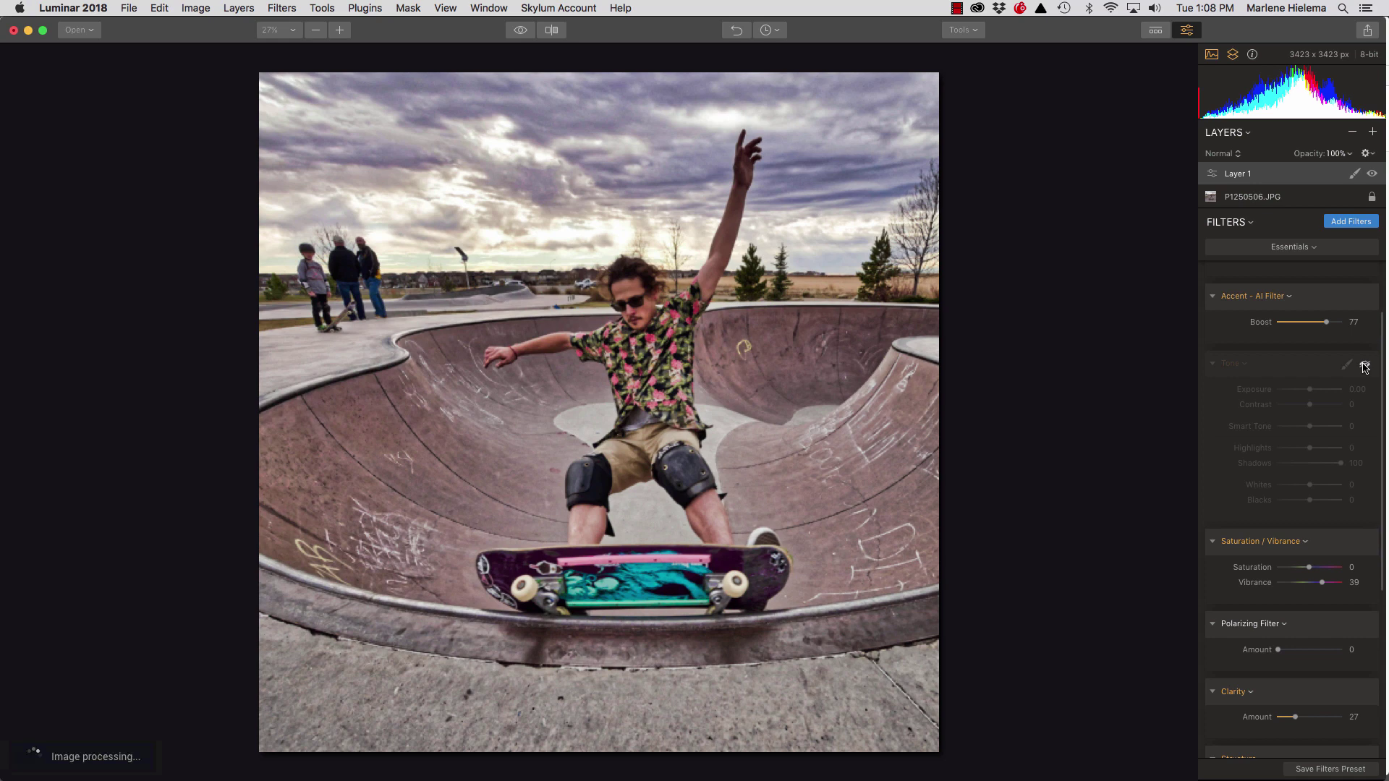
pyautogui.click(1365, 365)
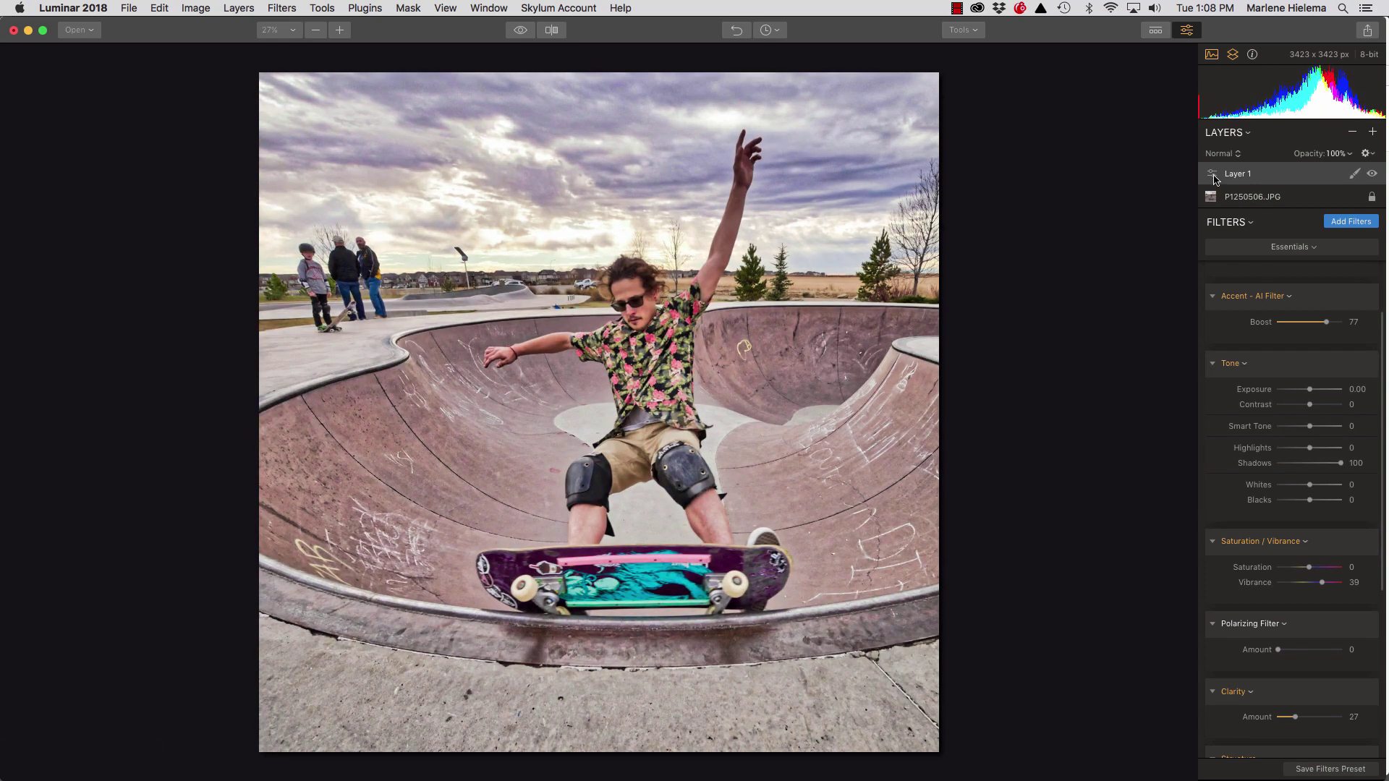
pyautogui.click(1372, 175)
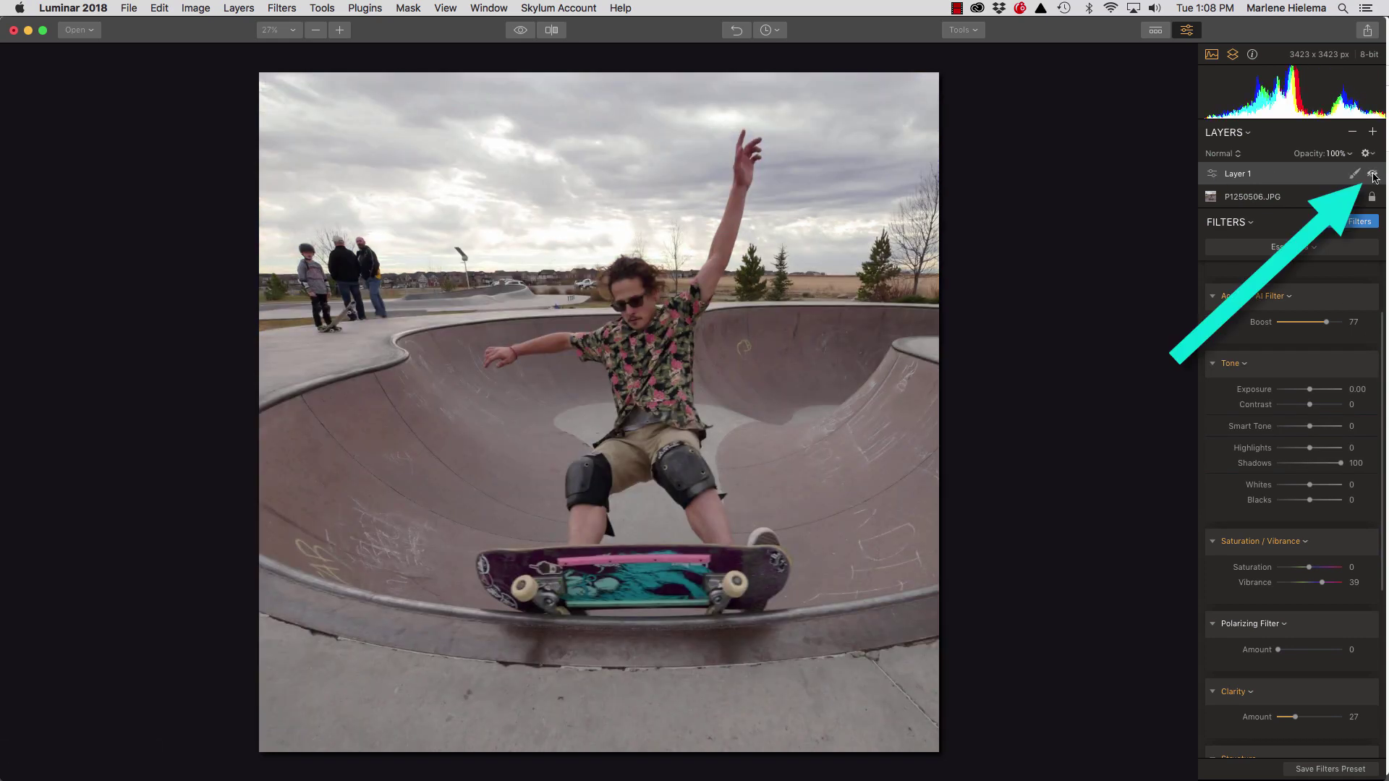
pyautogui.click(1372, 174)
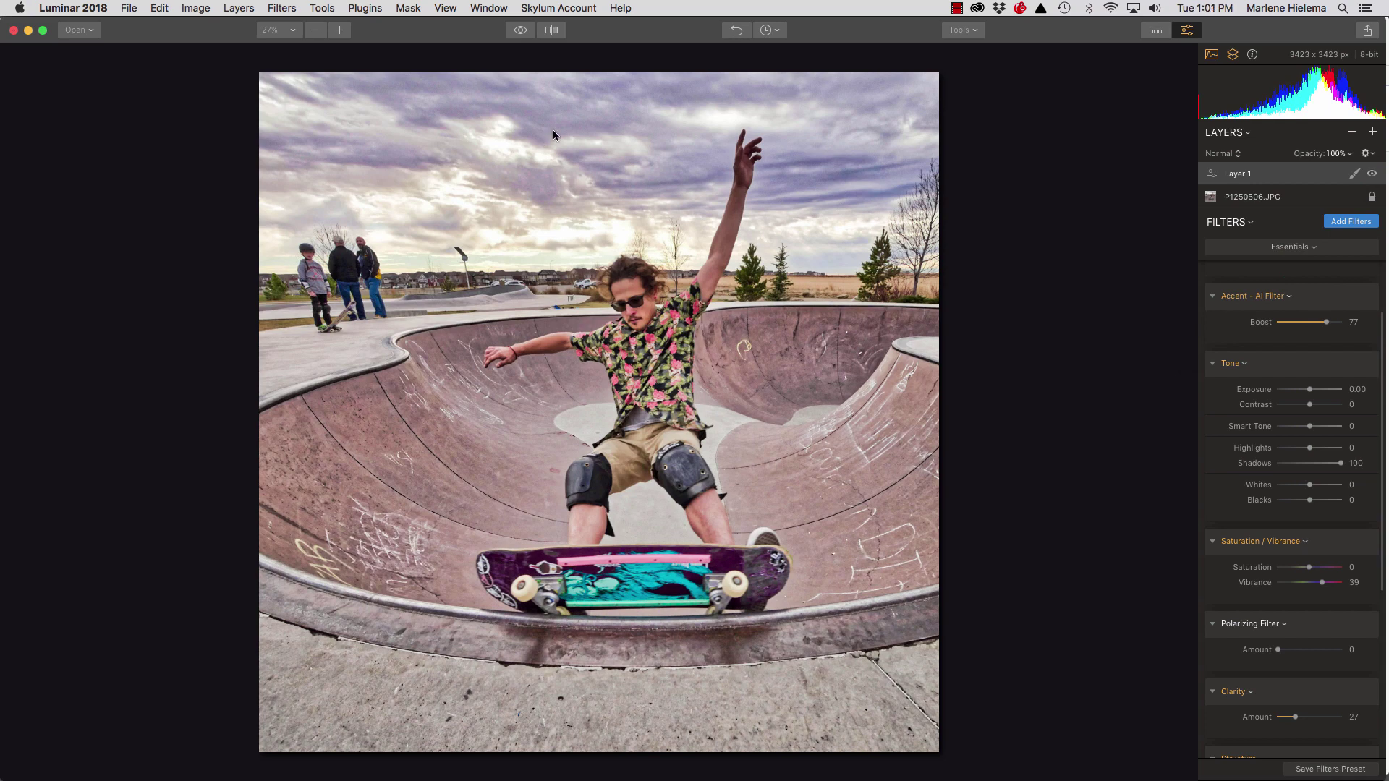
pyautogui.click(554, 35)
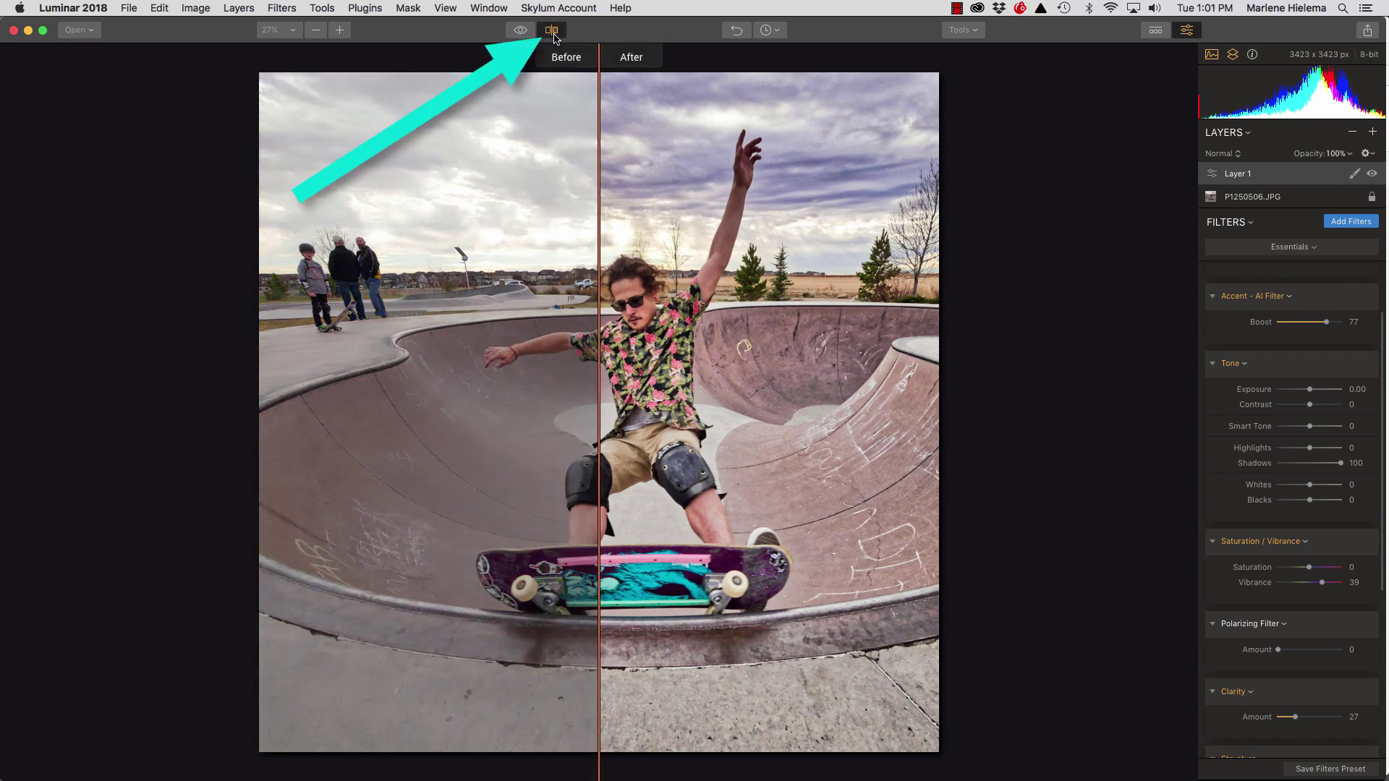
pyautogui.moveTo(599, 116); pyautogui.dragTo(638, 301)
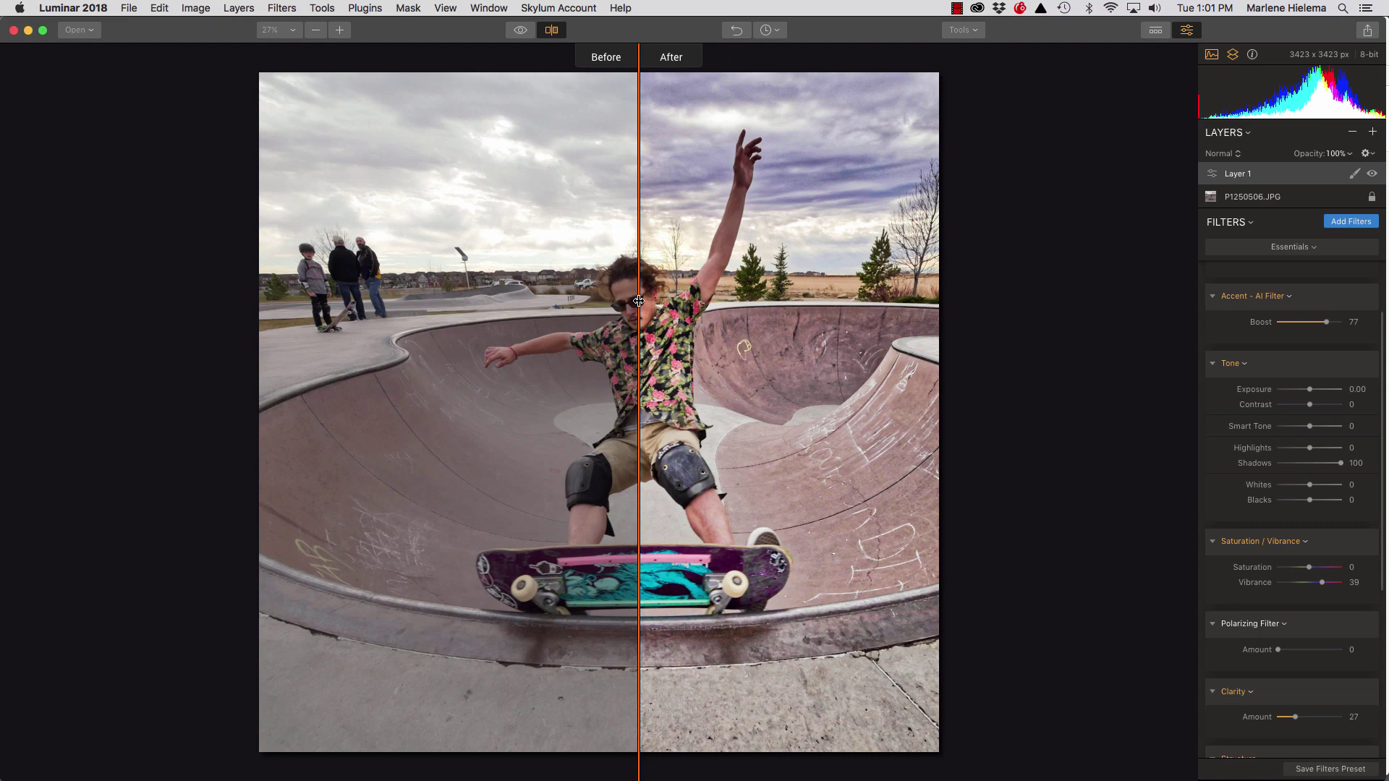
pyautogui.click(521, 31)
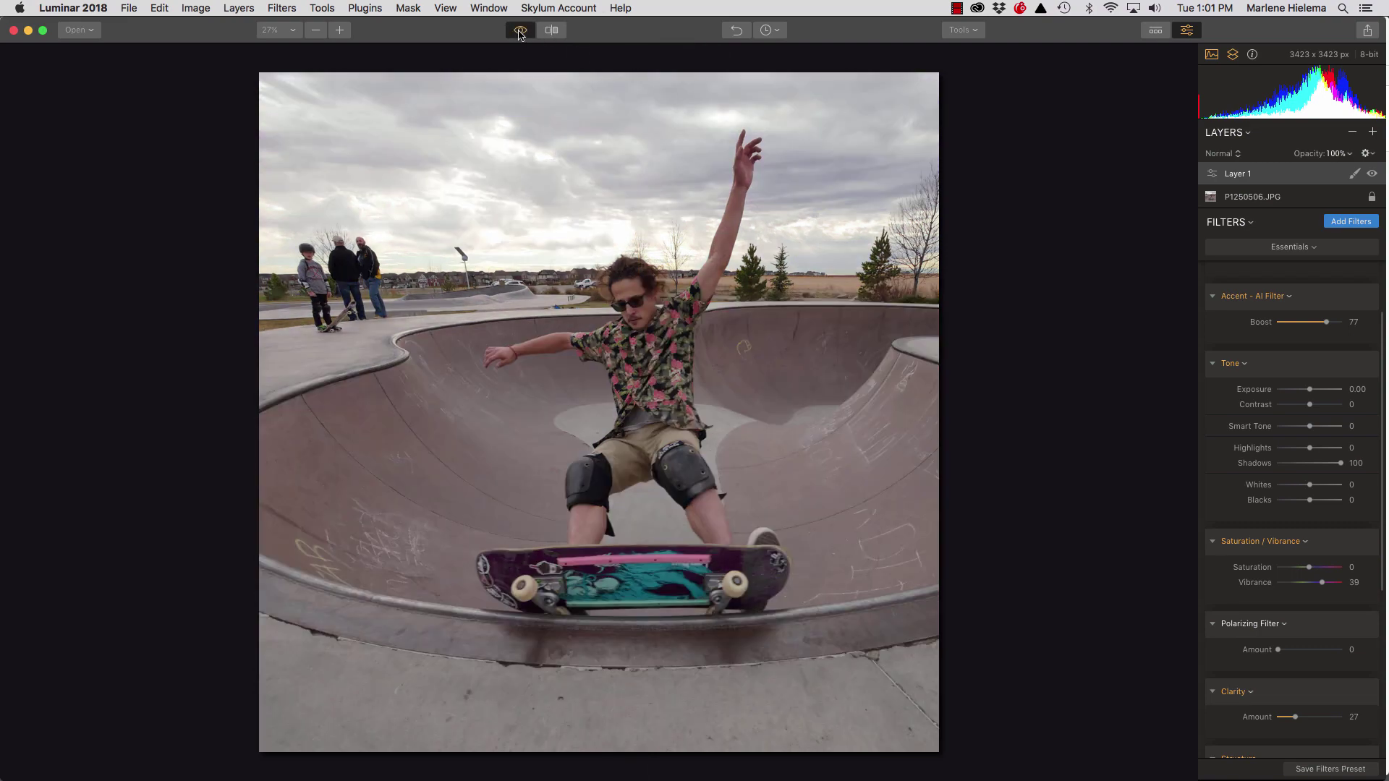
pyautogui.click(520, 31)
pyautogui.click(521, 30)
pyautogui.click(521, 30)
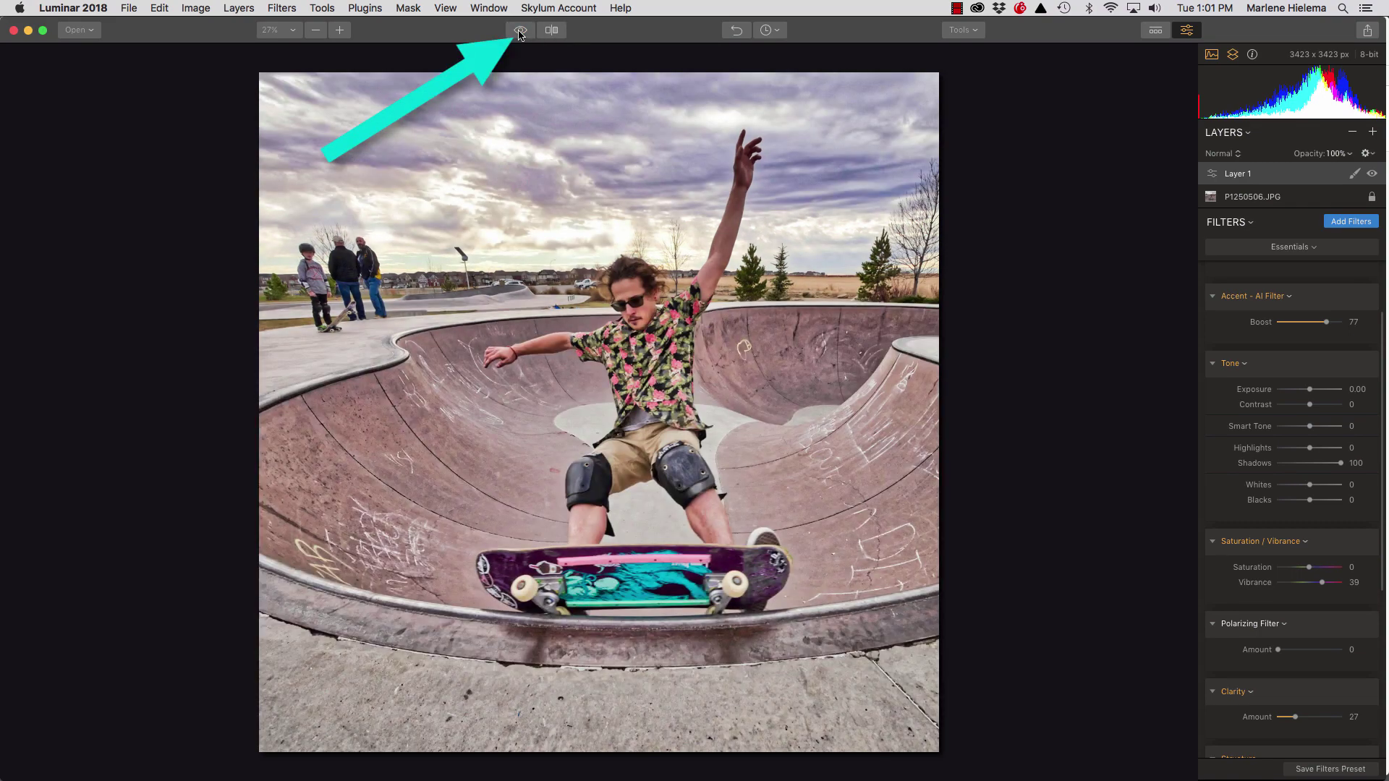
pyautogui.click(521, 30)
pyautogui.click(521, 30)
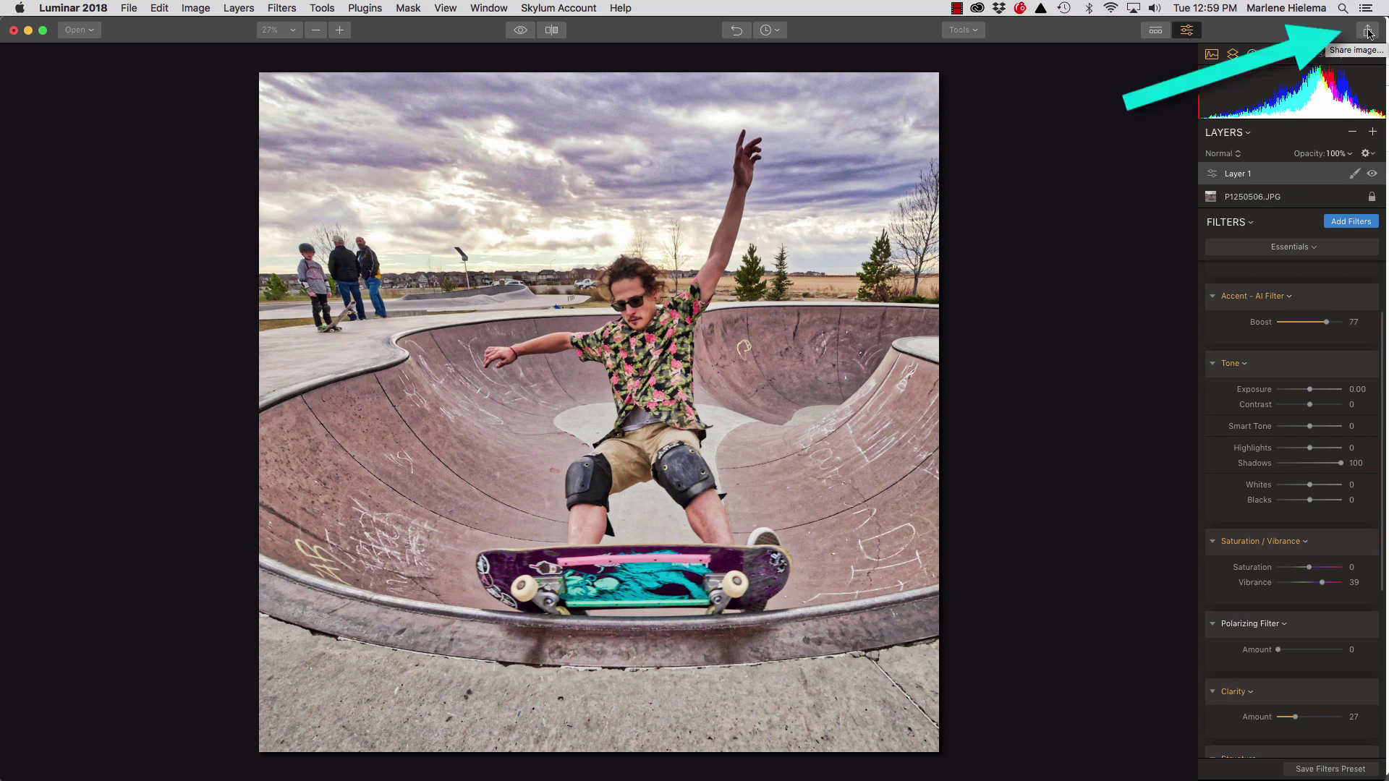
# Step: Open the image export with Medium sharpening and a 1080 px long-edge resize
pyautogui.click(1368, 31)
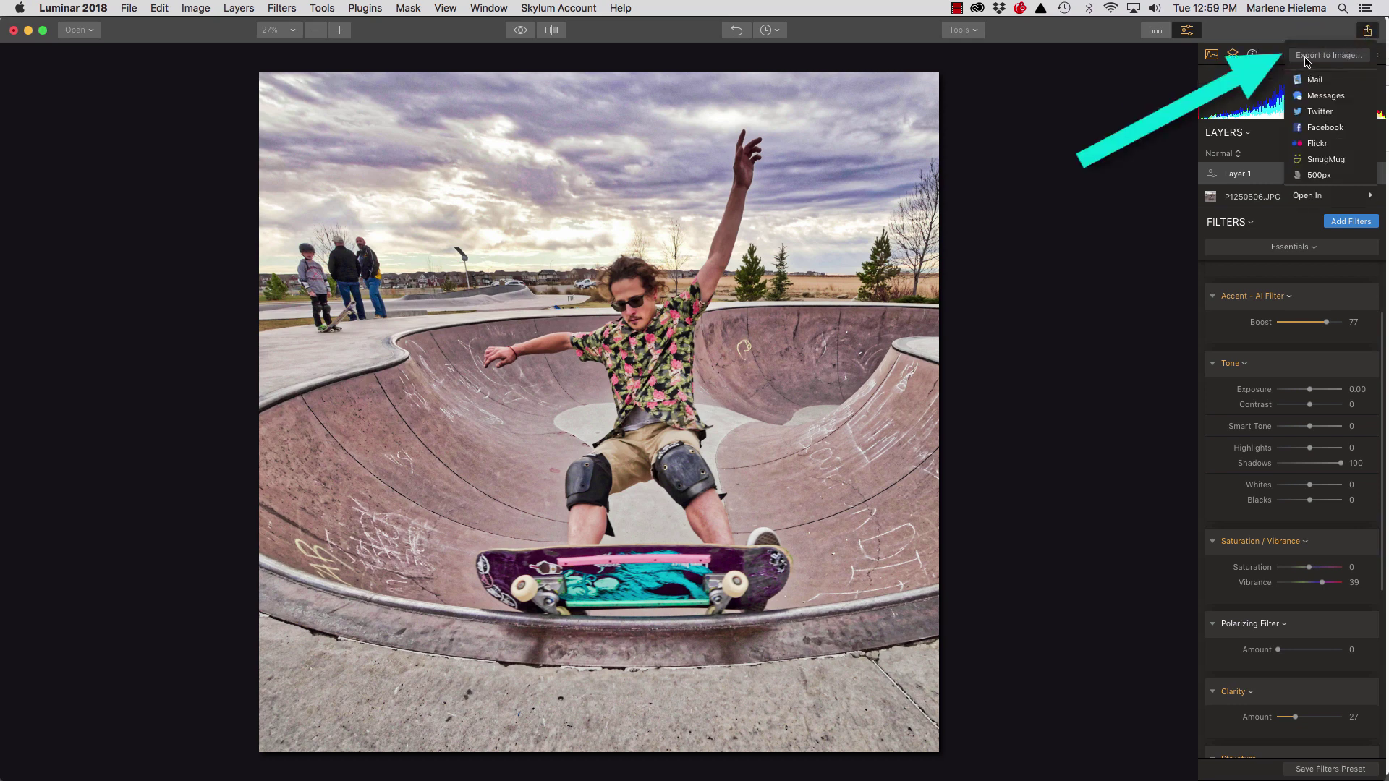
pyautogui.click(1306, 56)
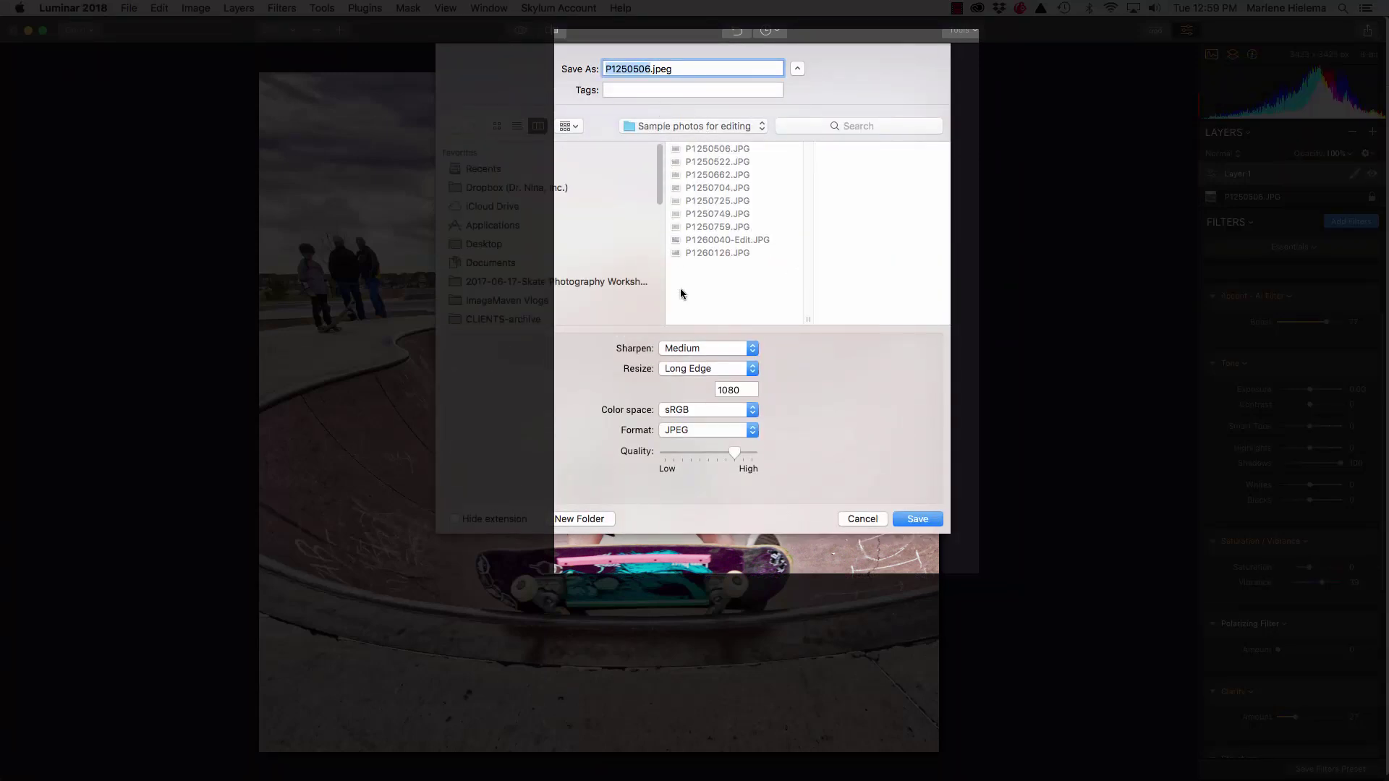
pyautogui.click(727, 349)
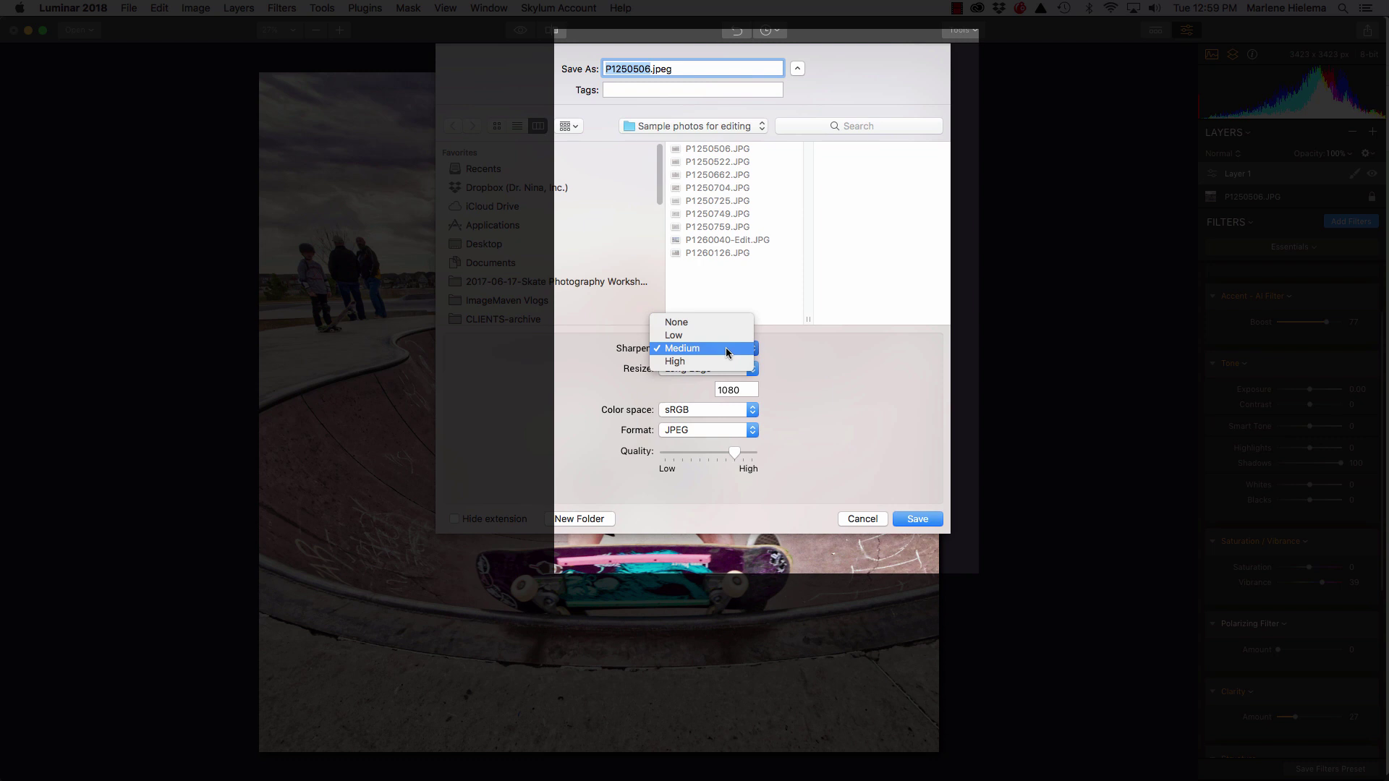
pyautogui.click(727, 349)
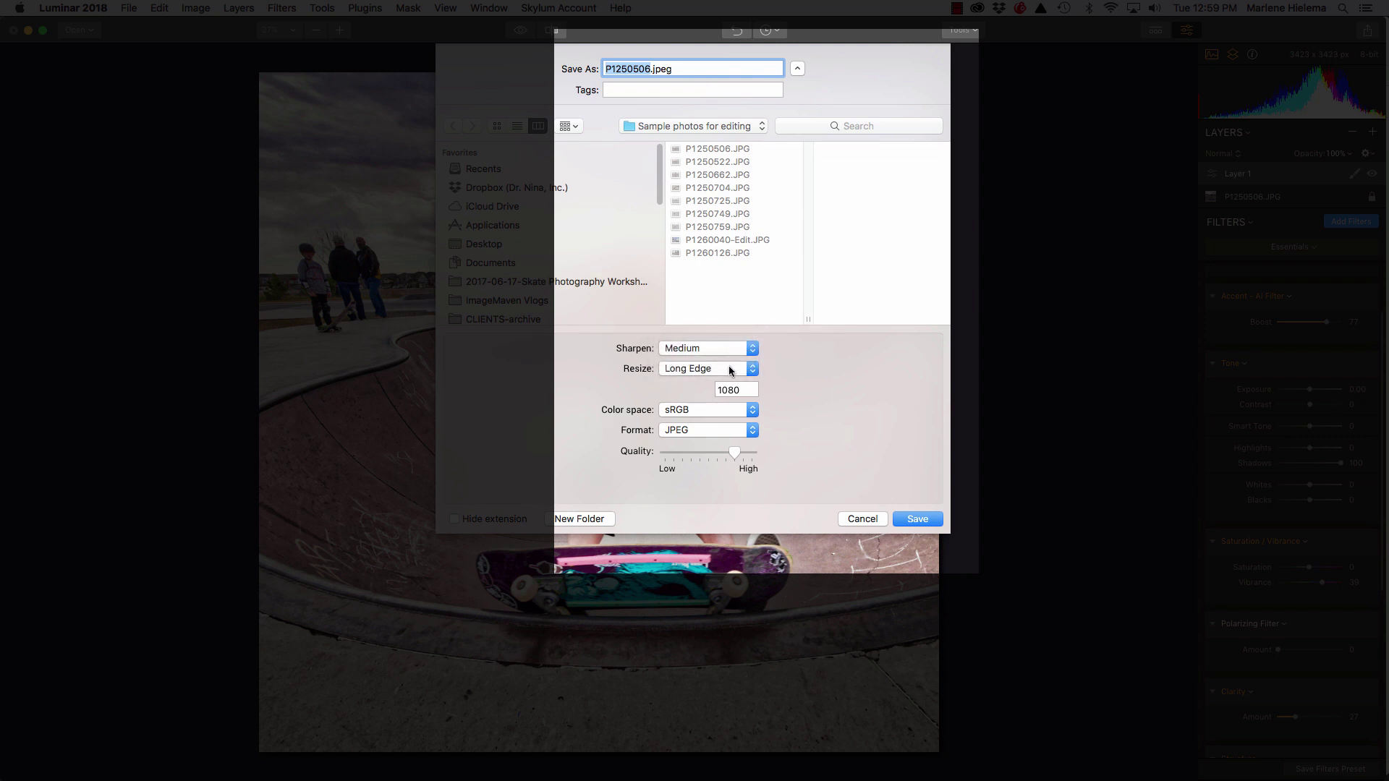
pyautogui.click(729, 369)
pyautogui.click(728, 356)
pyautogui.click(720, 366)
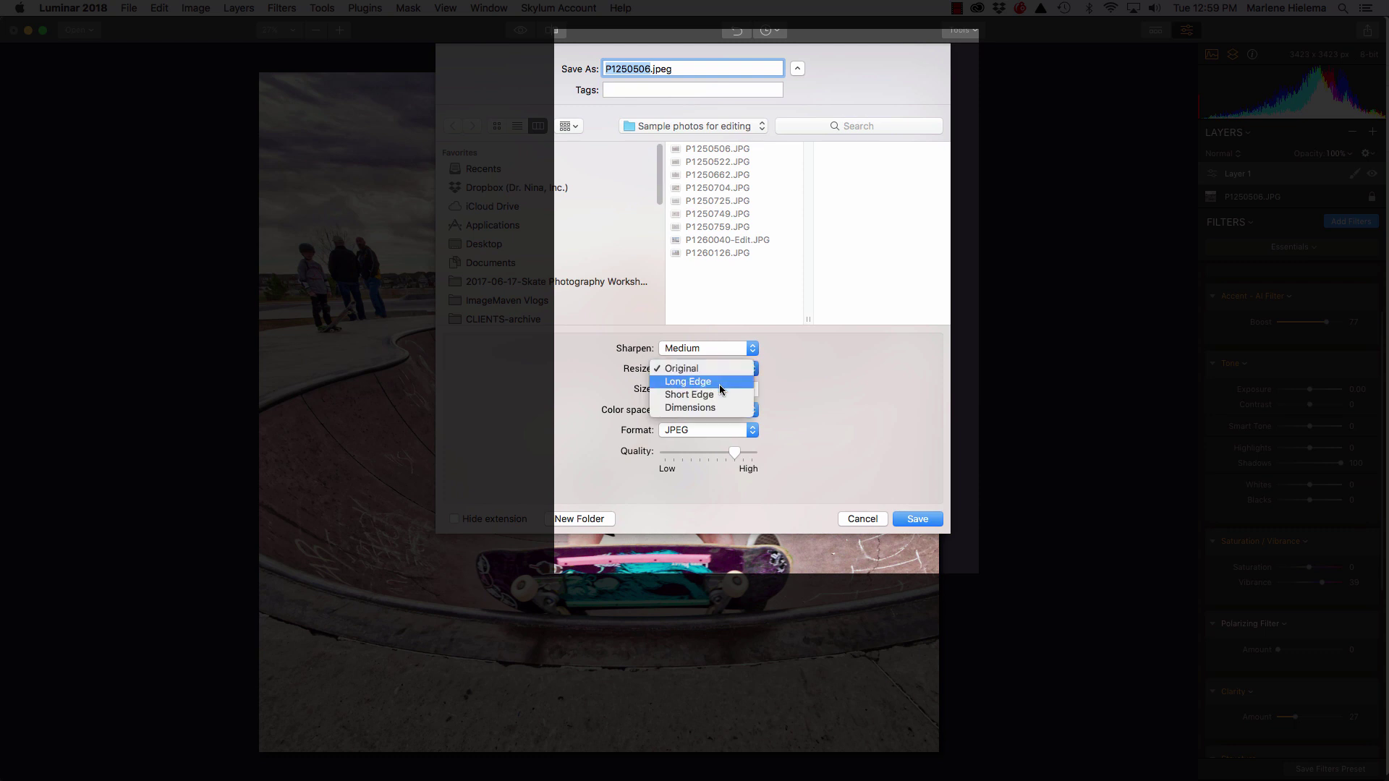
pyautogui.click(720, 384)
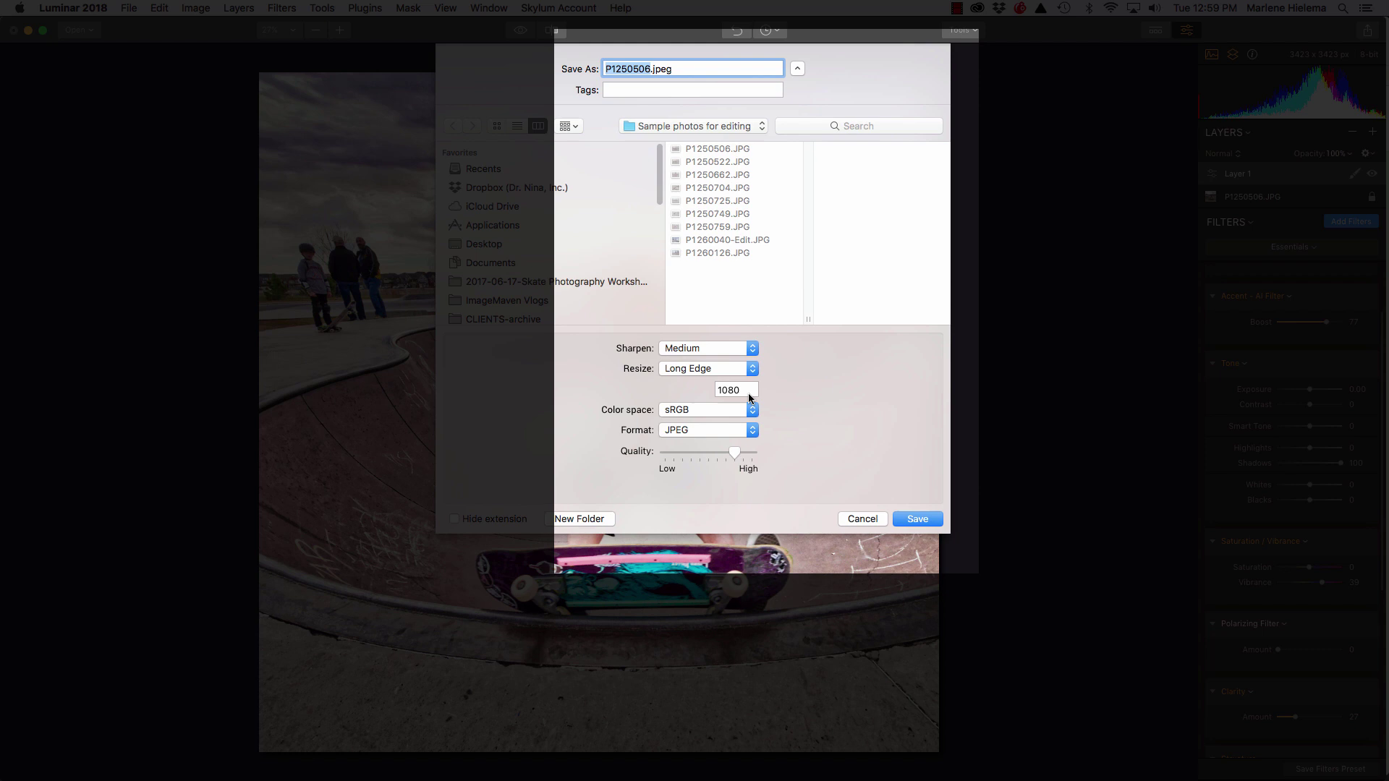
# Step: Keep sRGB colour space and JPEG format for the export
pyautogui.click(744, 410)
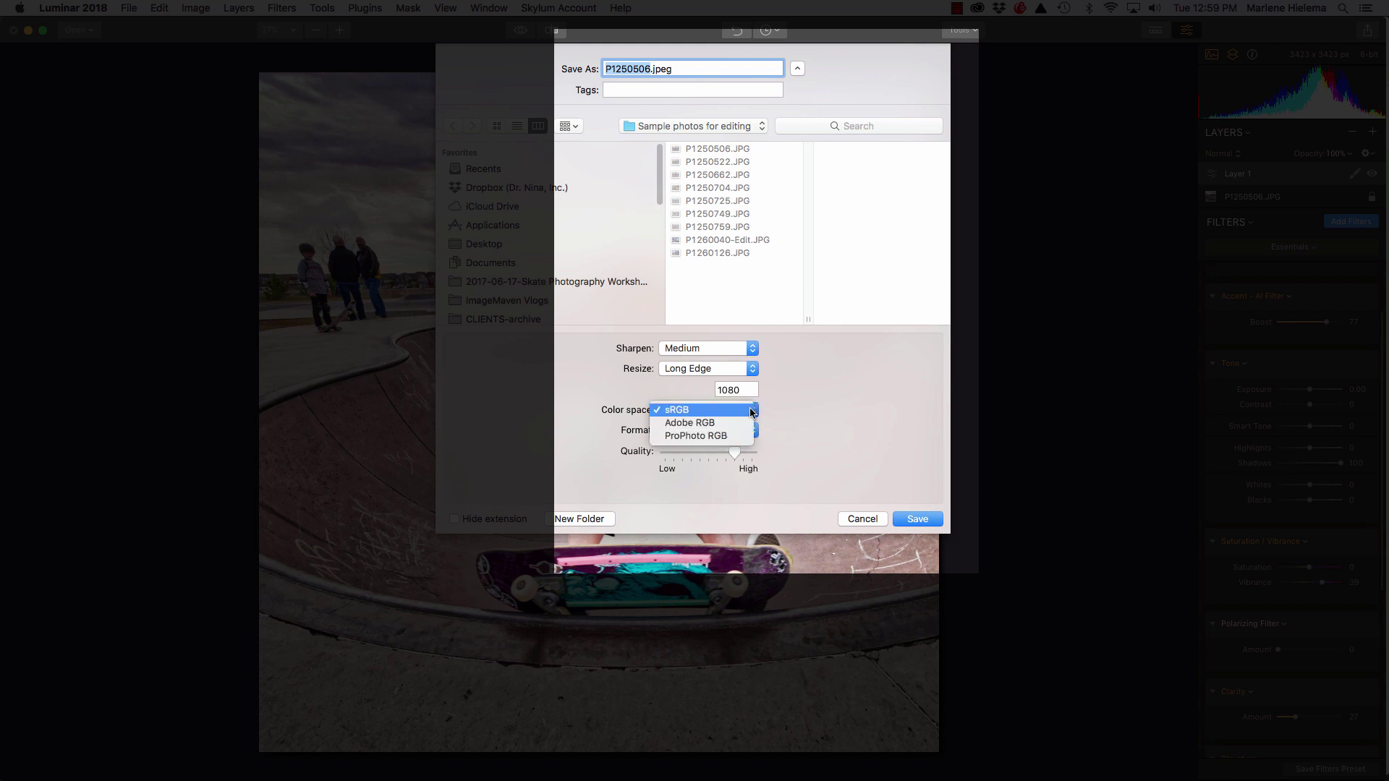
pyautogui.click(752, 413)
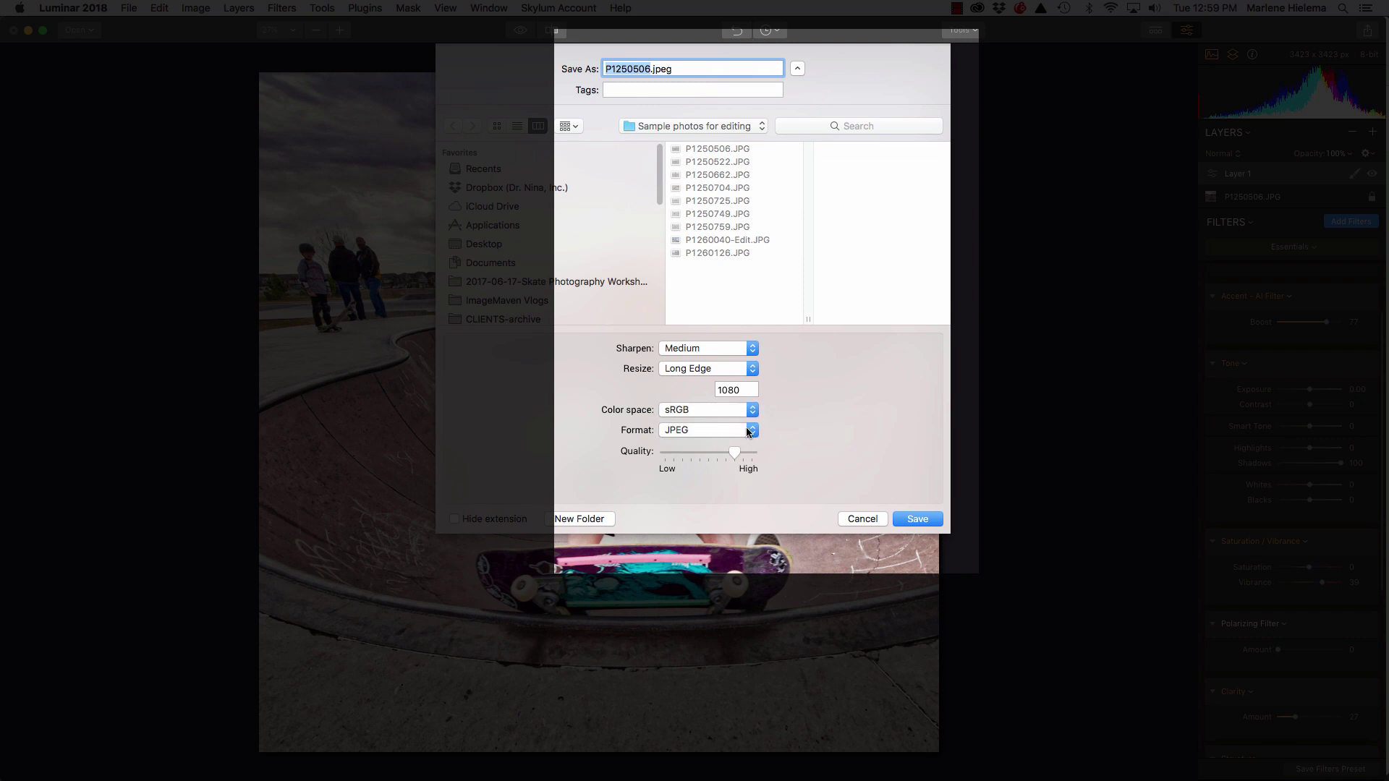
pyautogui.click(752, 432)
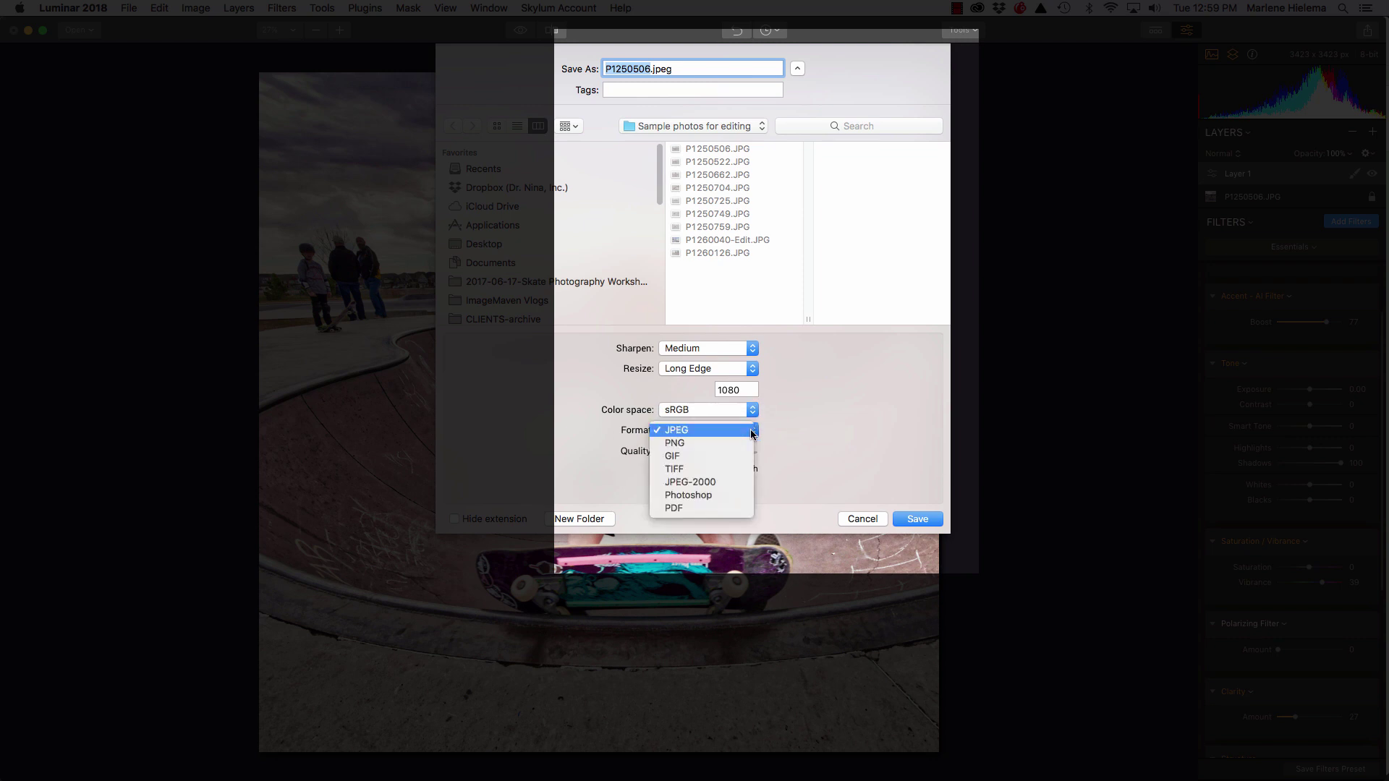
pyautogui.click(752, 432)
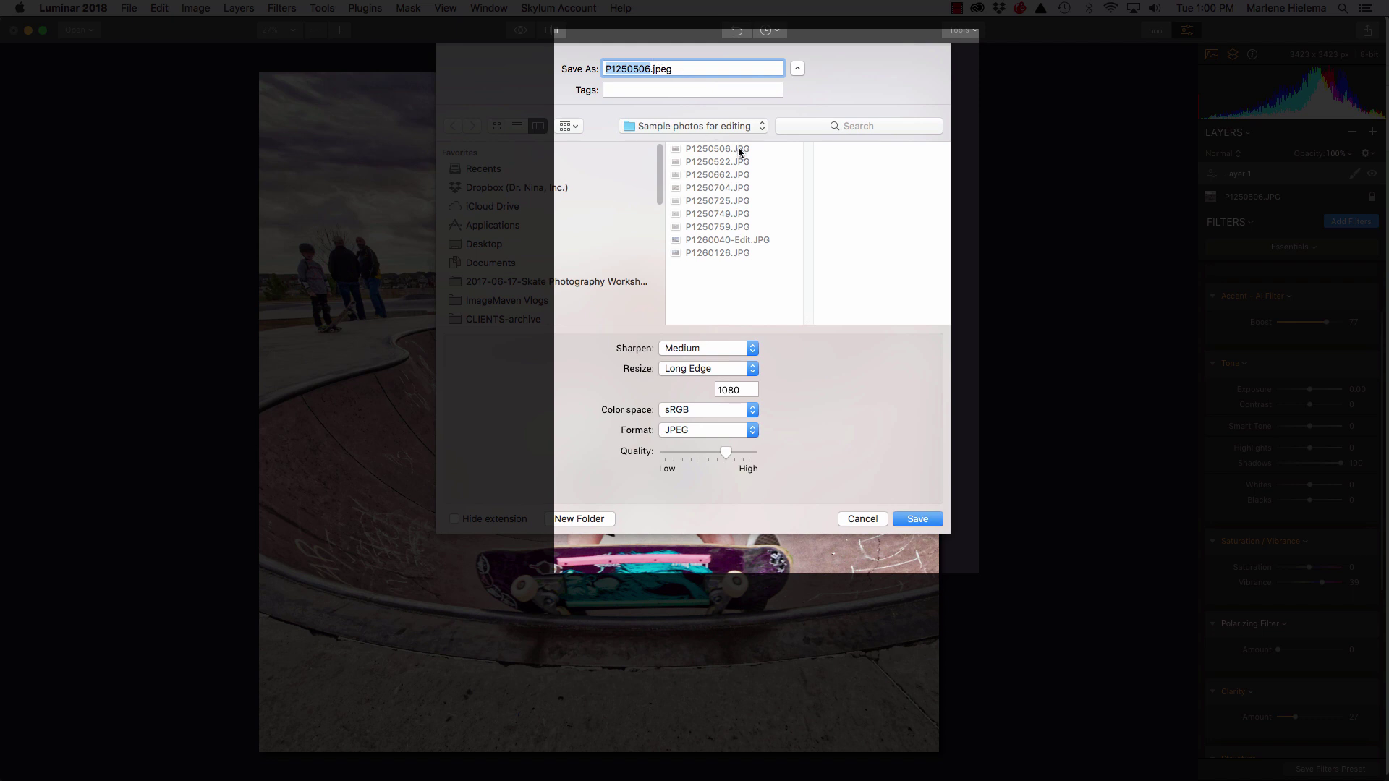
pyautogui.click(650, 67)
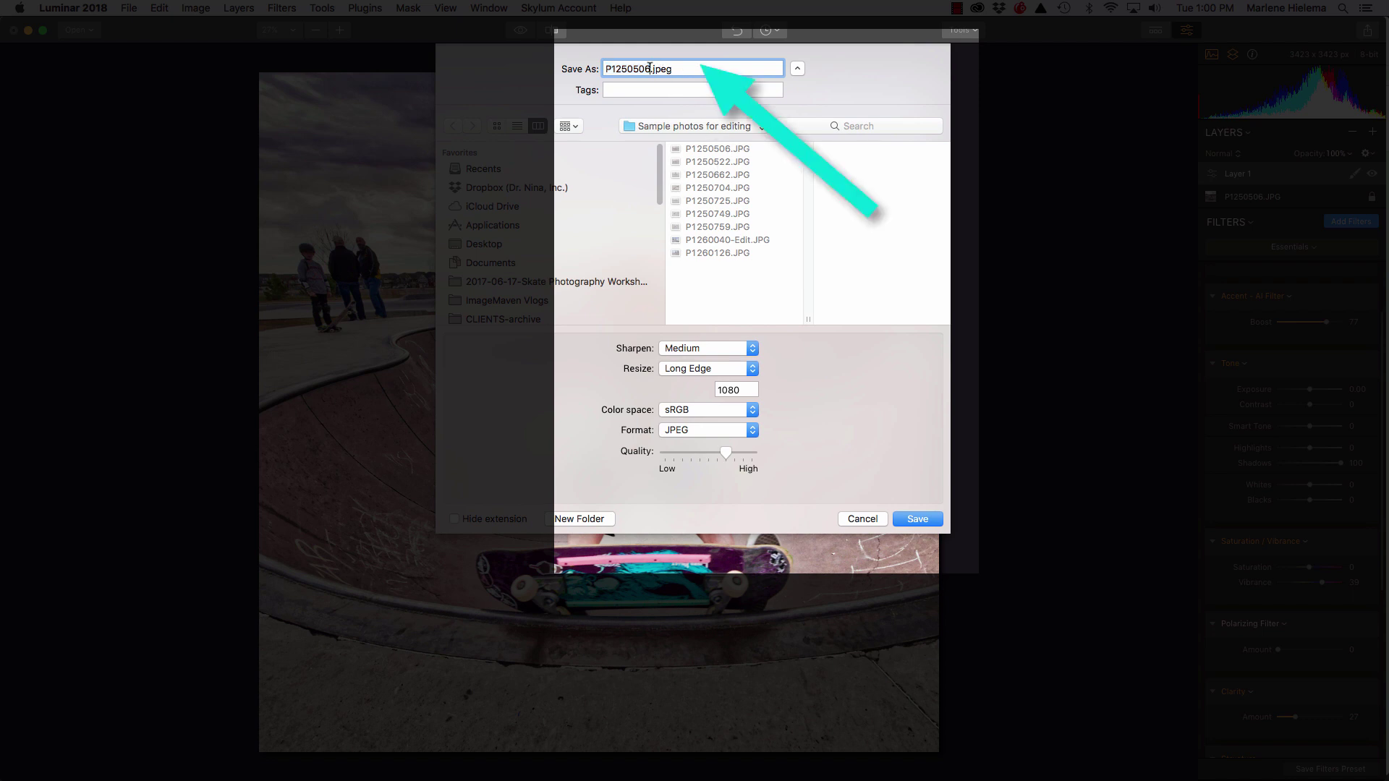
pyautogui.write('-')
pyautogui.write('1080p')
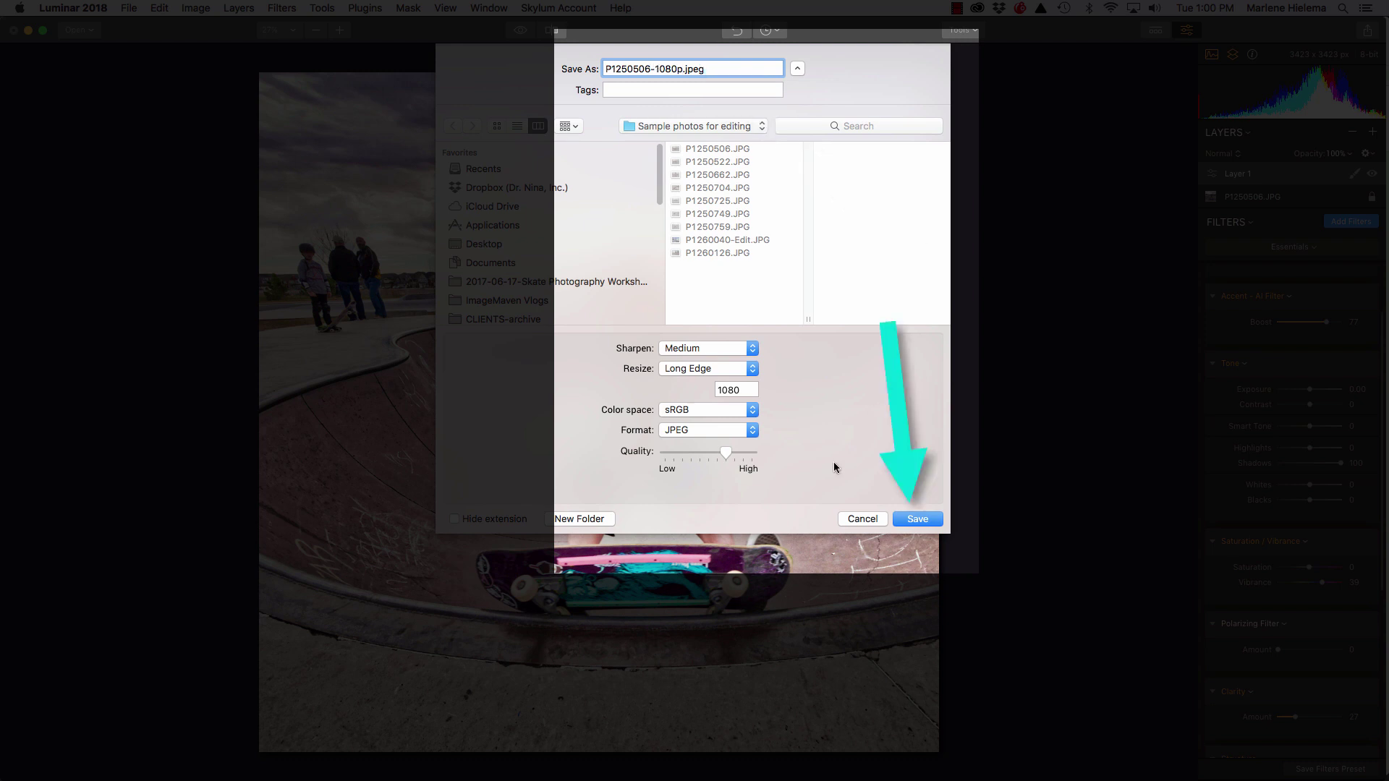
pyautogui.click(918, 519)
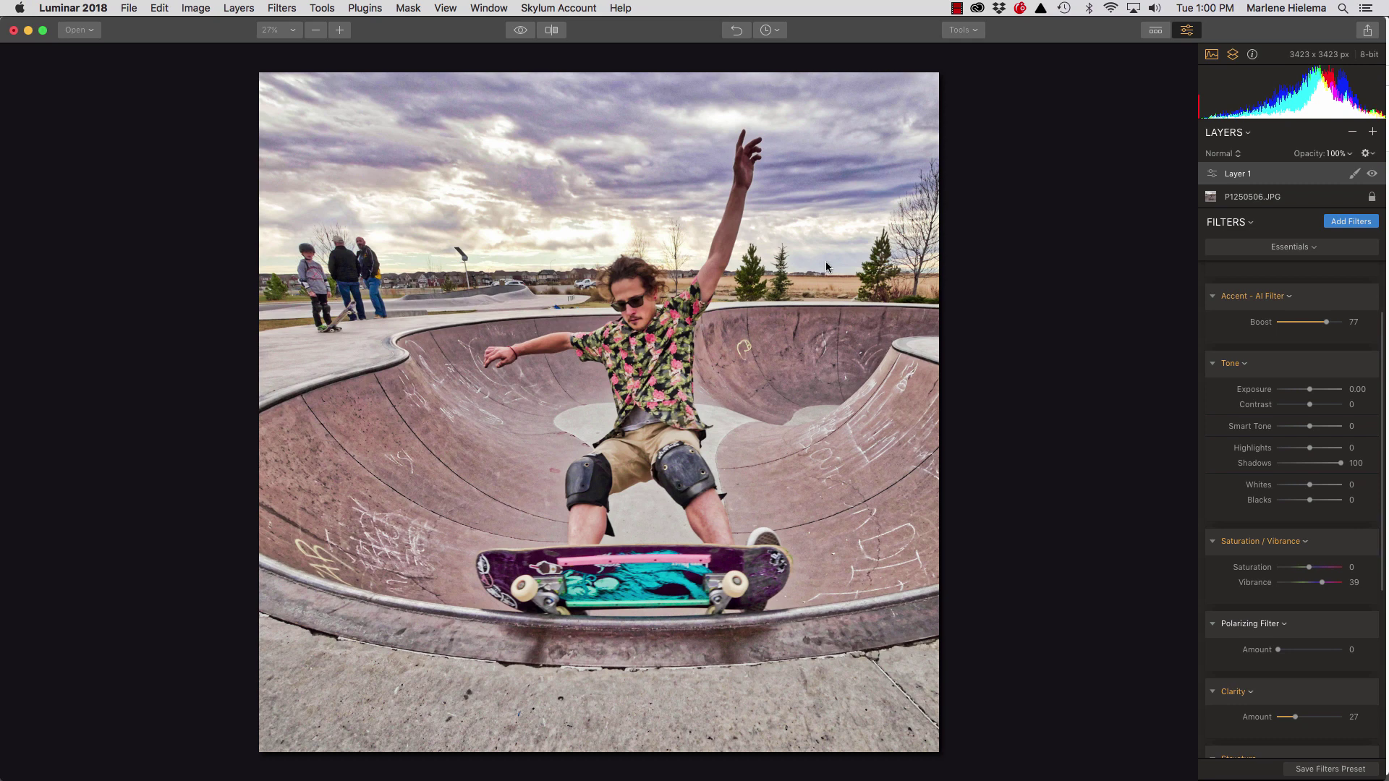
# Step: Save the edit as P1250506.JPG.lmnr with original resources and history kept
pyautogui.click(131, 13)
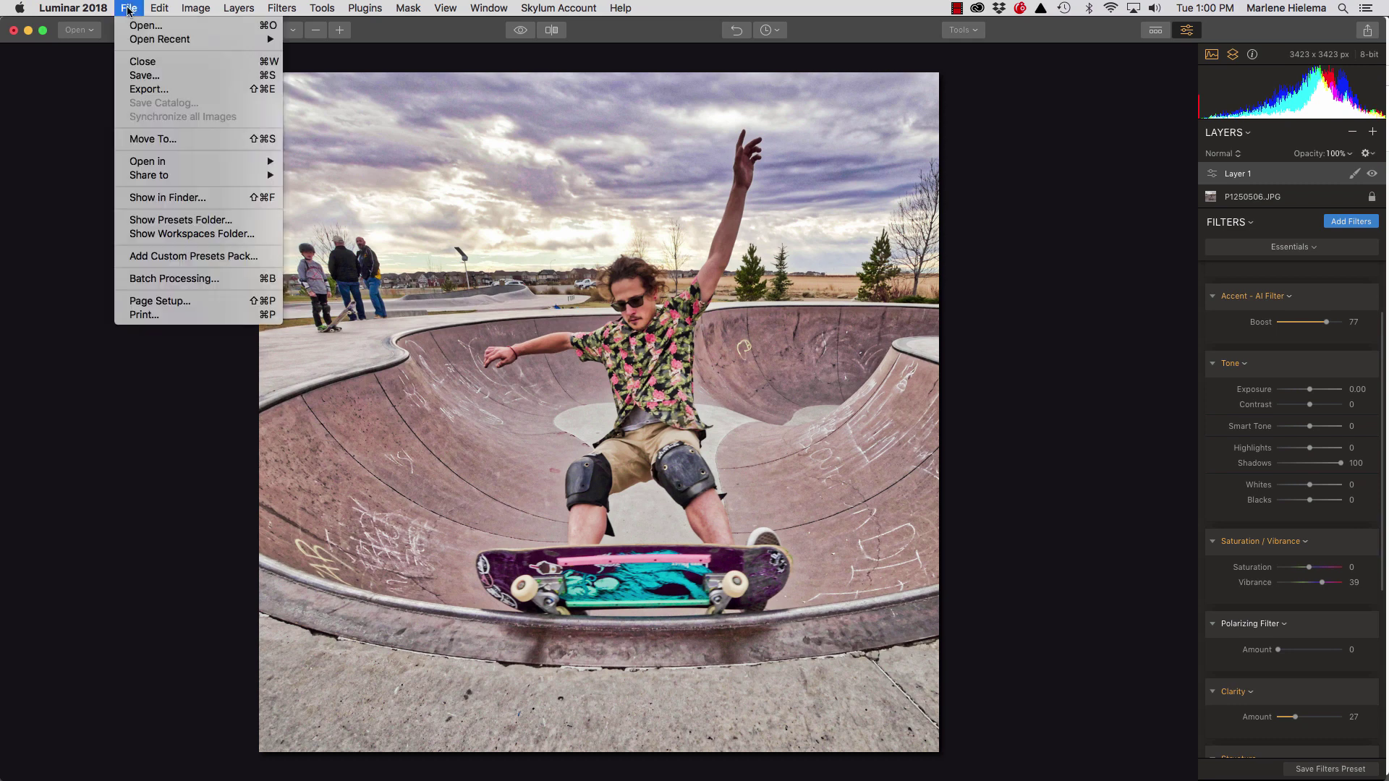
pyautogui.click(148, 78)
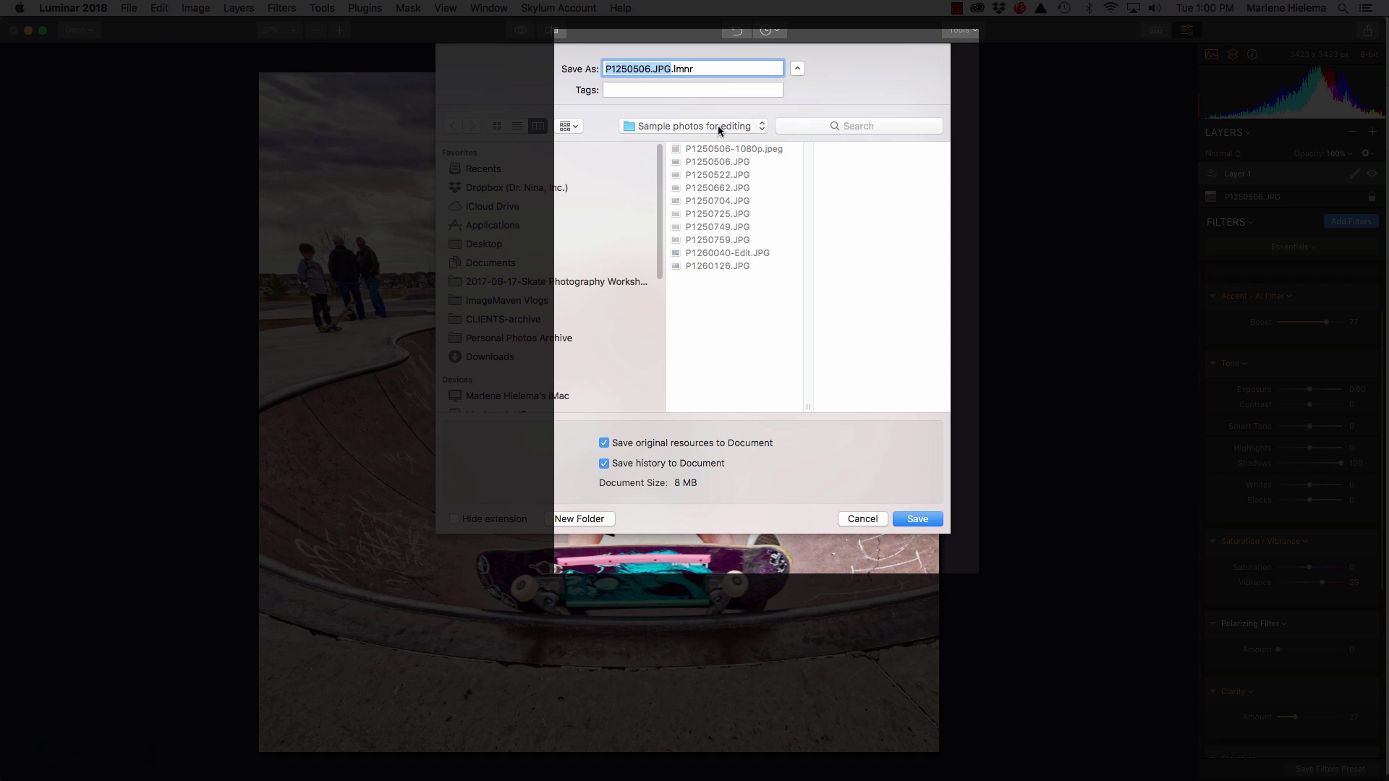
pyautogui.click(915, 519)
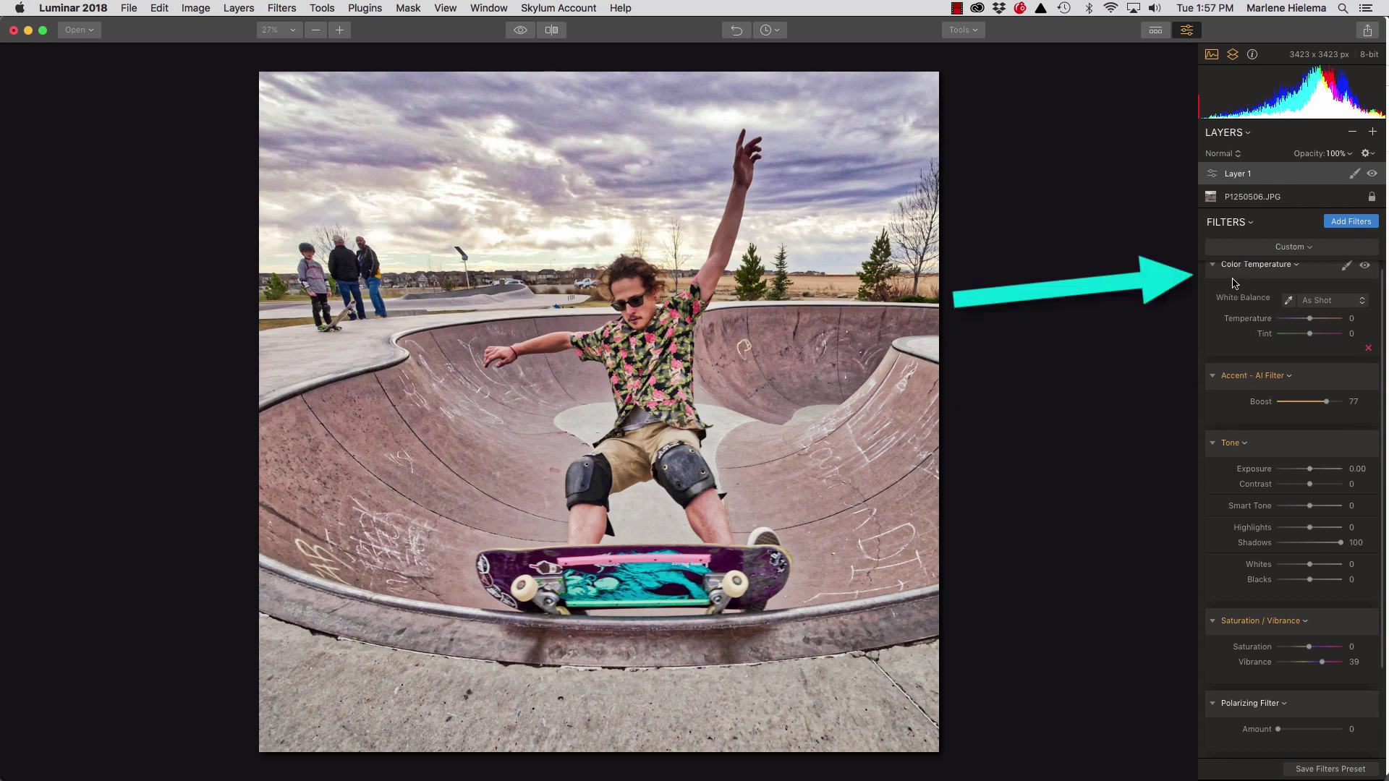
# Step: Switch the filters panel to Single View Mode from the View menu
pyautogui.scroll(1, 1240, 325)
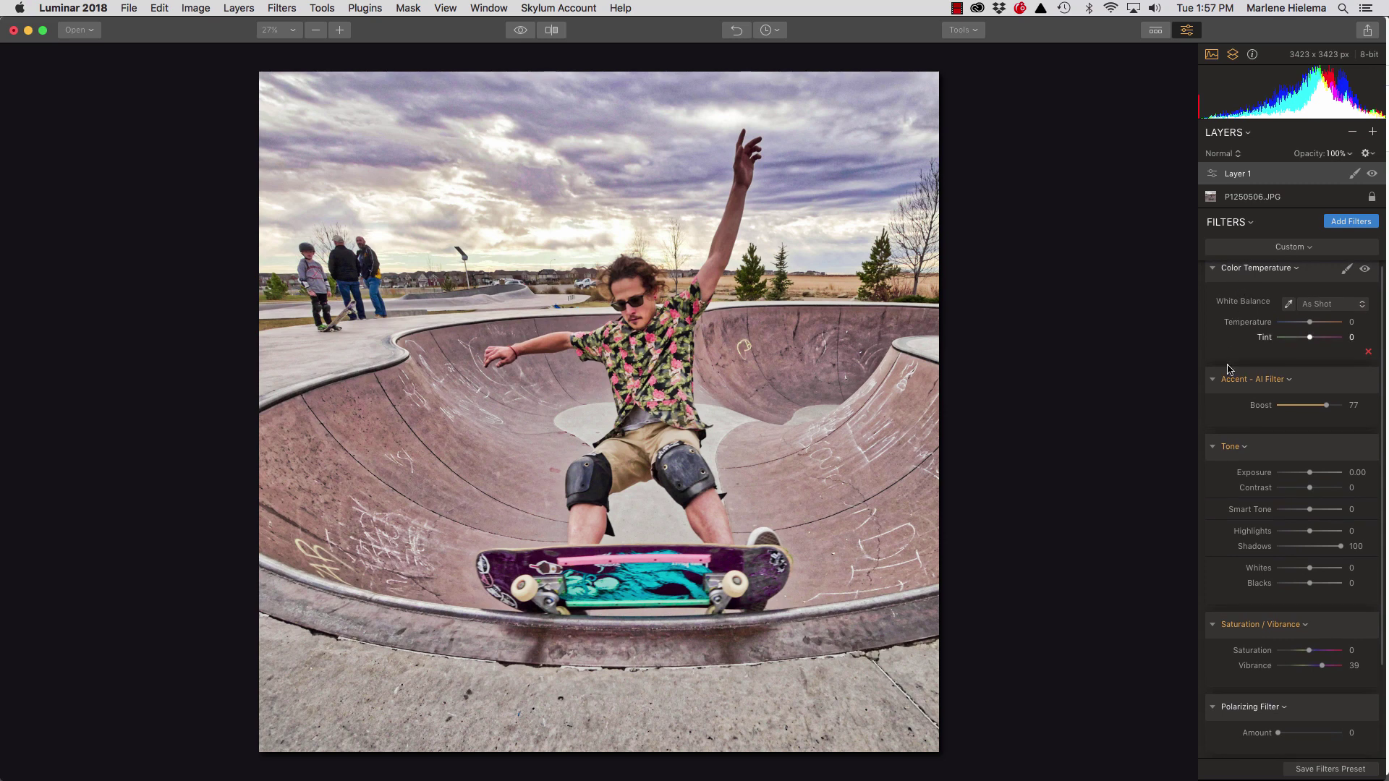
pyautogui.scroll(-3, 1232, 635)
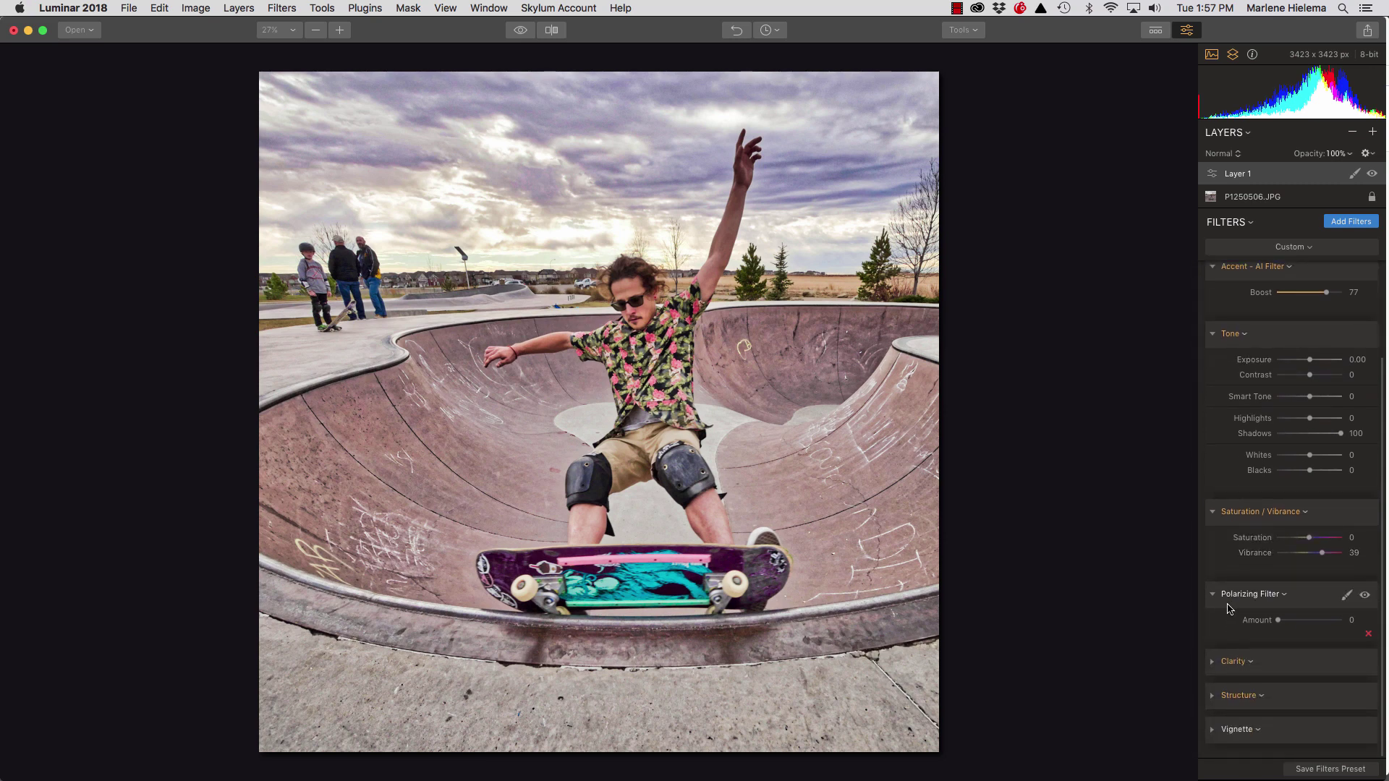
pyautogui.scroll(3, 1231, 591)
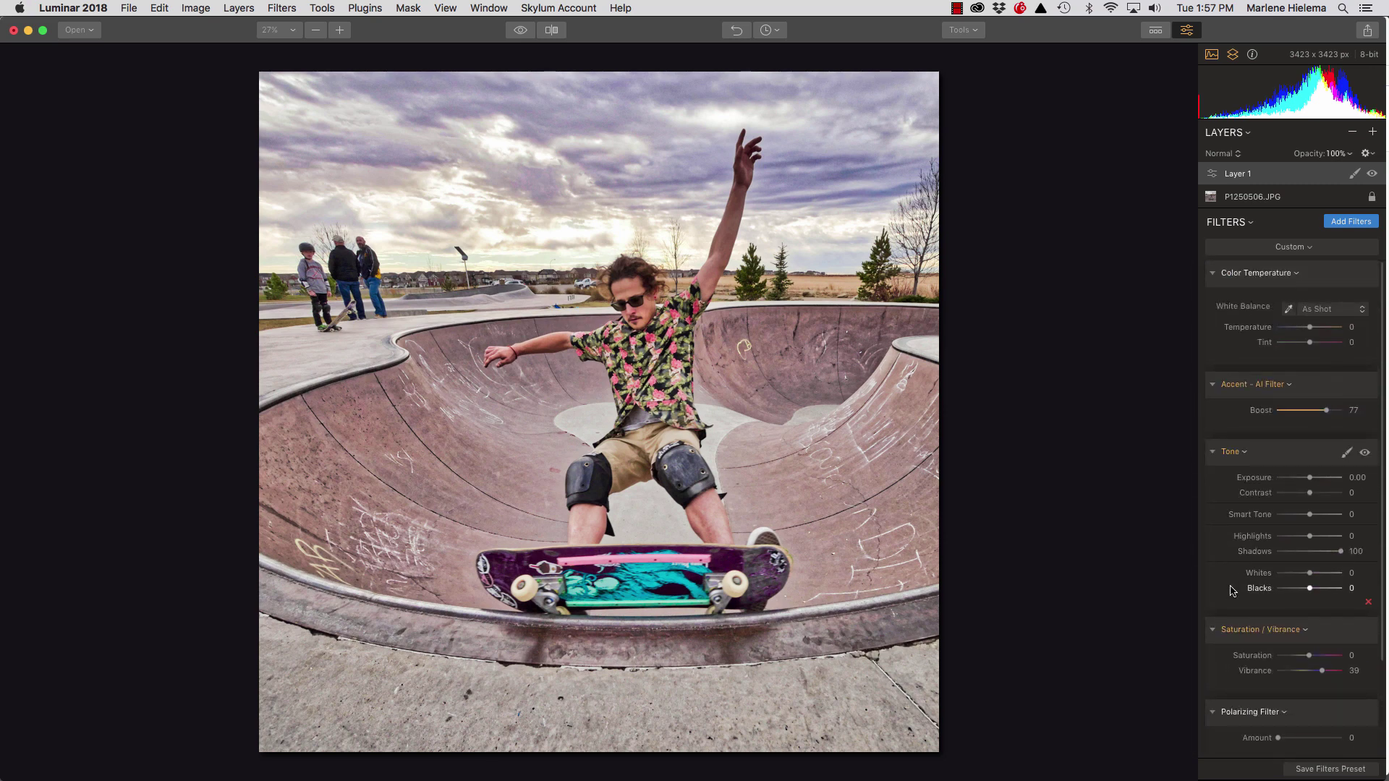
pyautogui.click(445, 9)
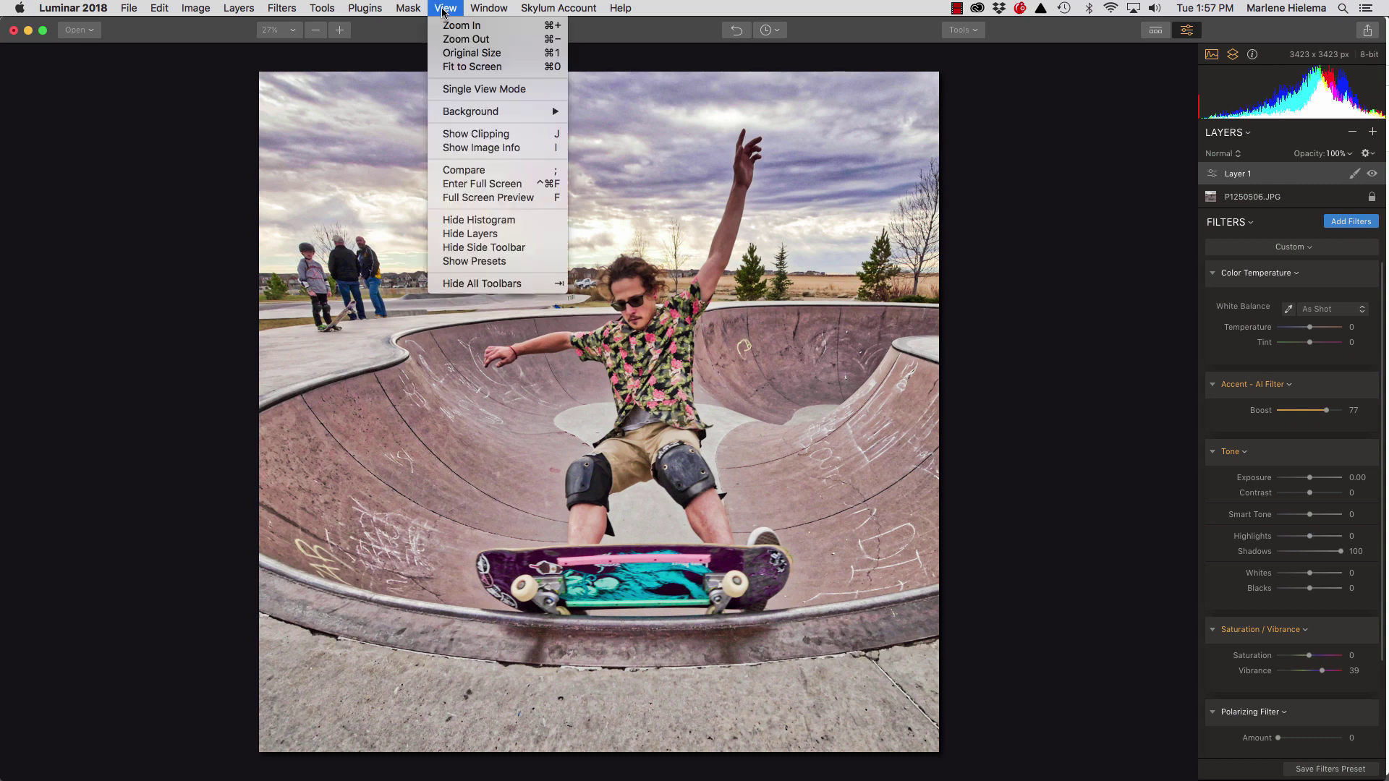
pyautogui.click(482, 89)
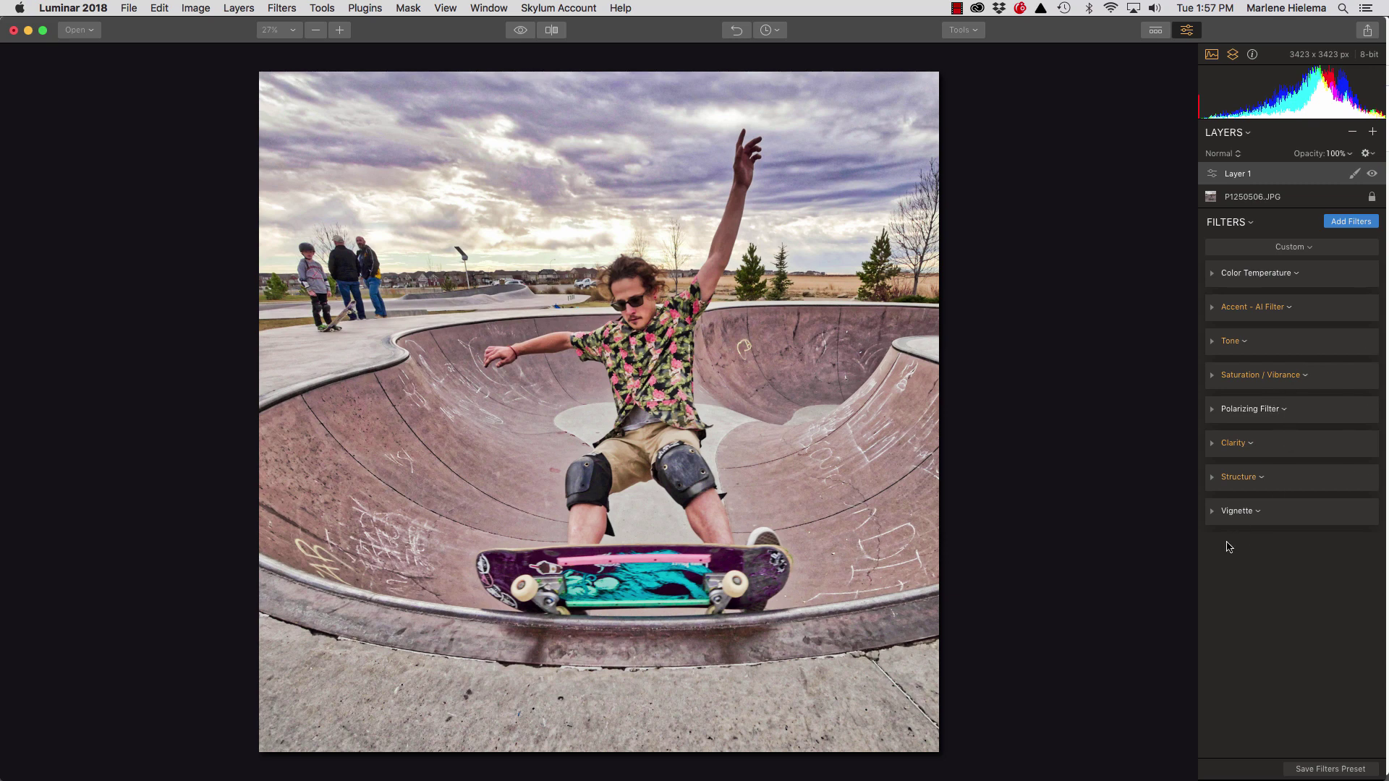
# Step: Test single view by expanding and collapsing the Vignette and Polarizing Filter sections
pyautogui.click(1214, 513)
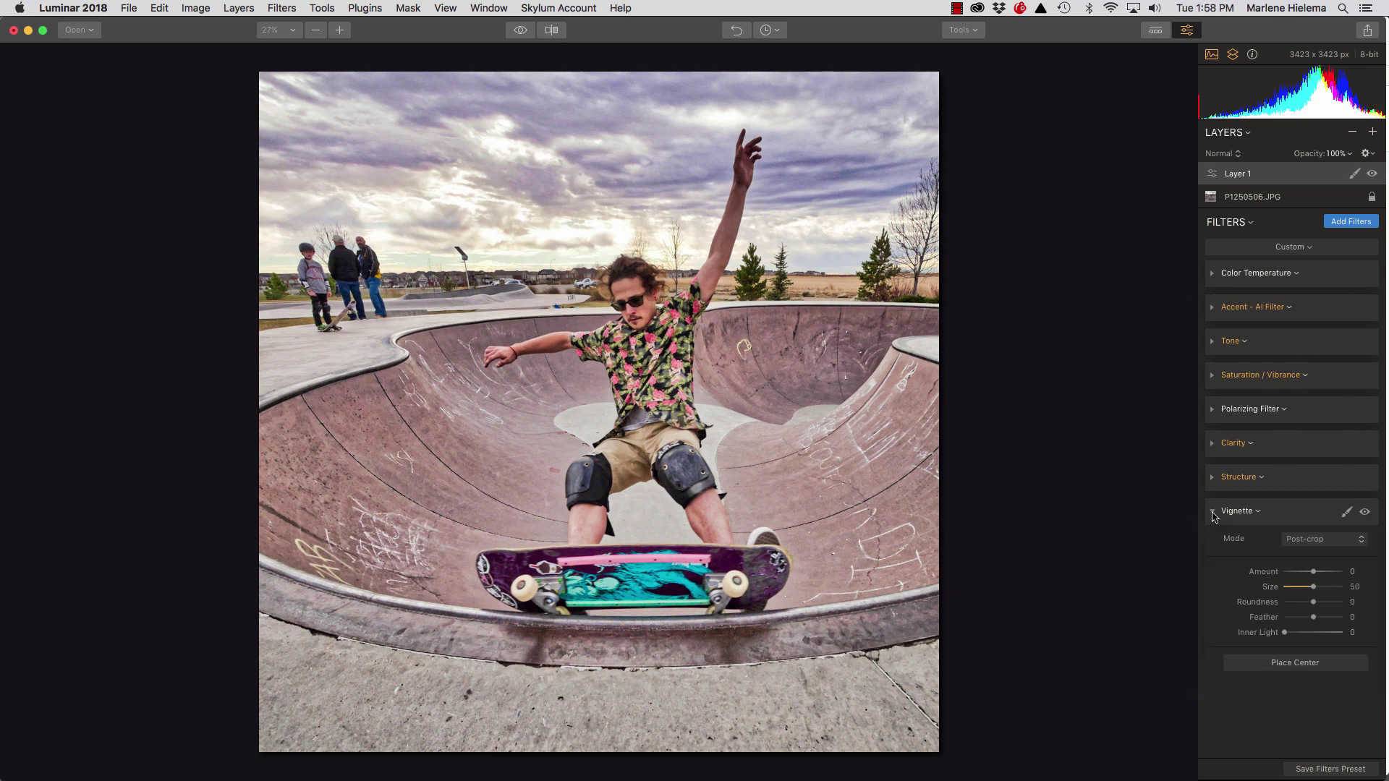
pyautogui.click(1214, 514)
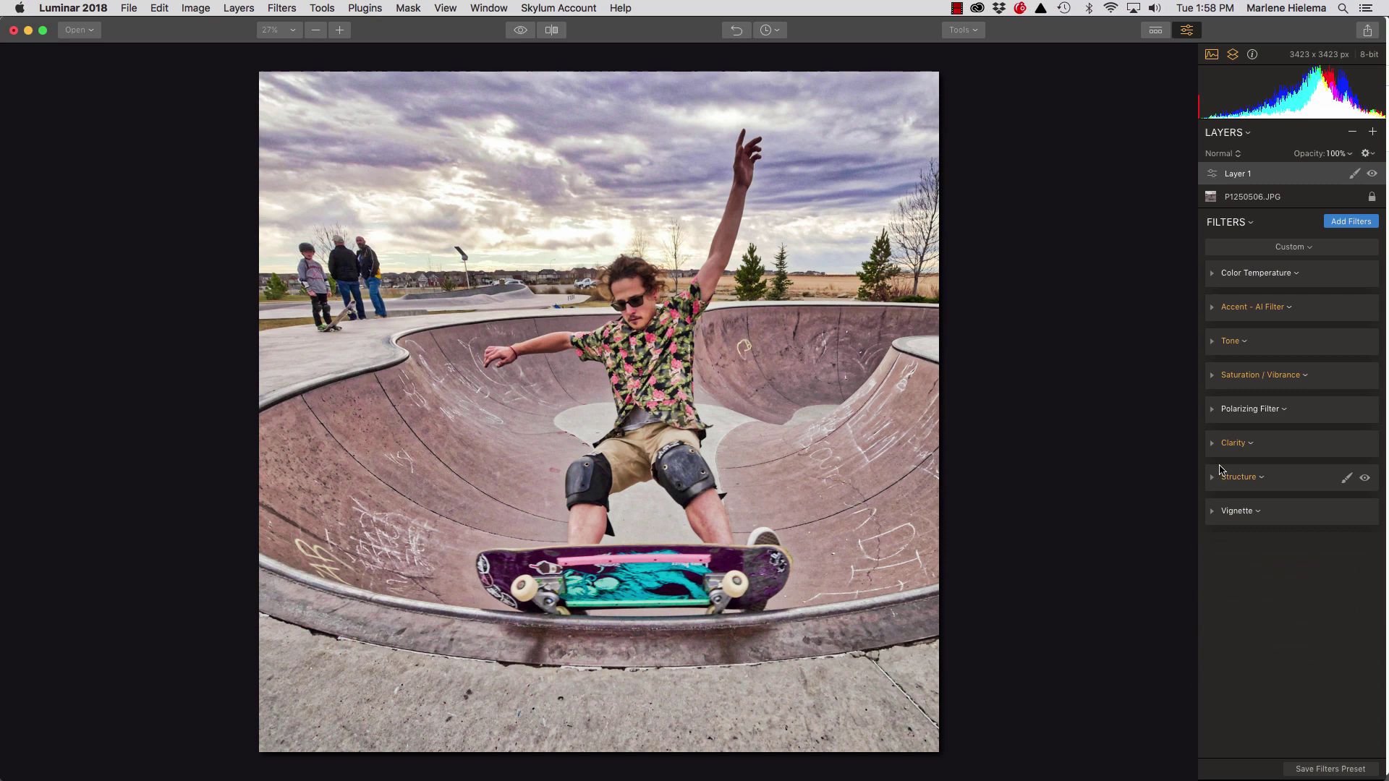
pyautogui.click(1213, 411)
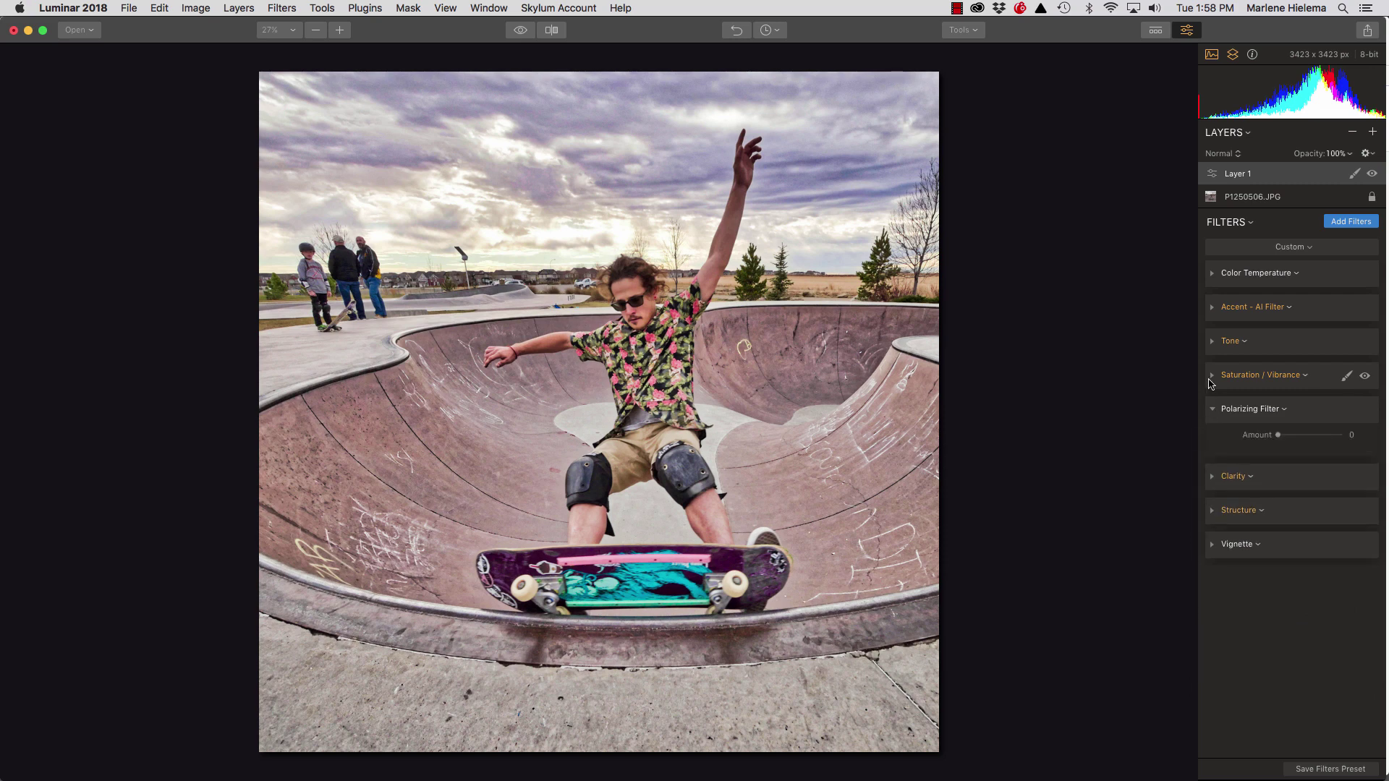
pyautogui.click(490, 8)
pyautogui.moveTo(450, 8)
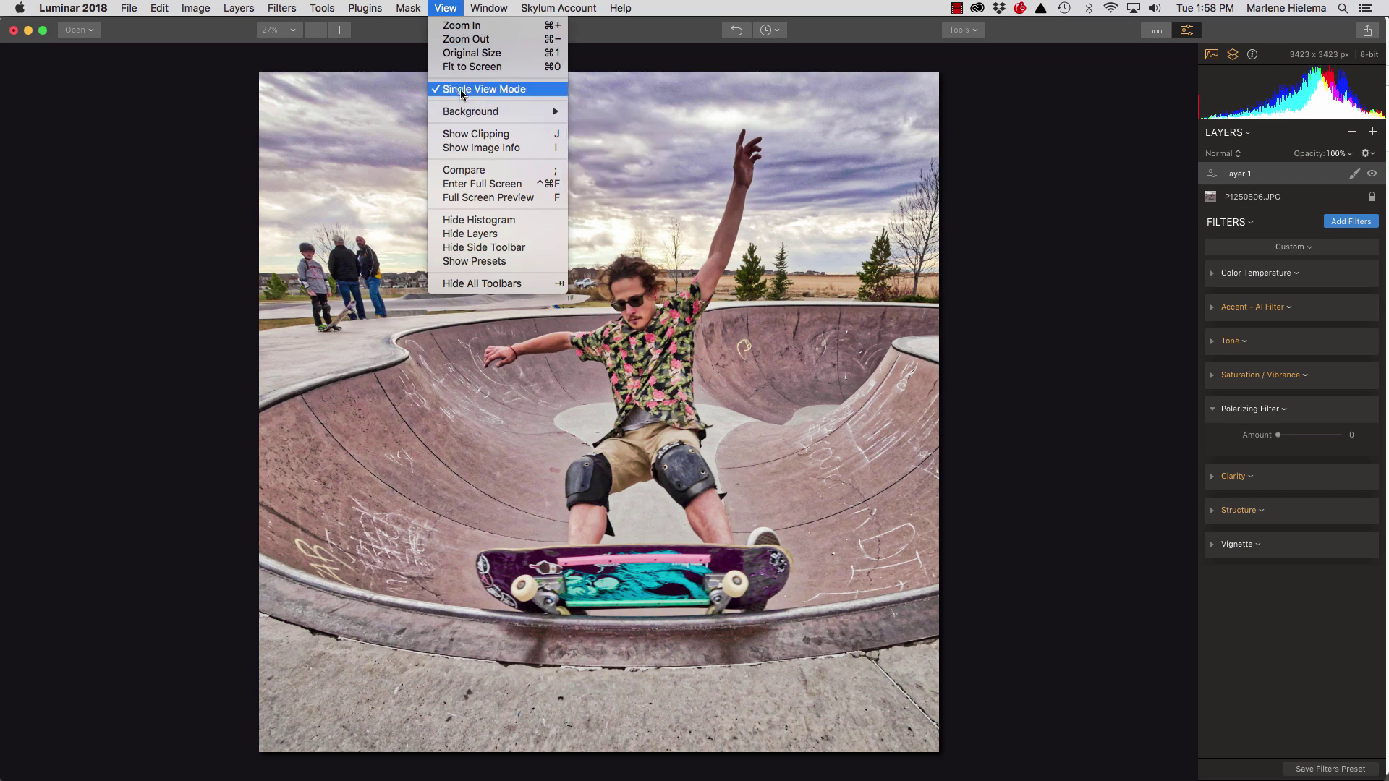
pyautogui.click(445, 8)
pyautogui.click(1214, 410)
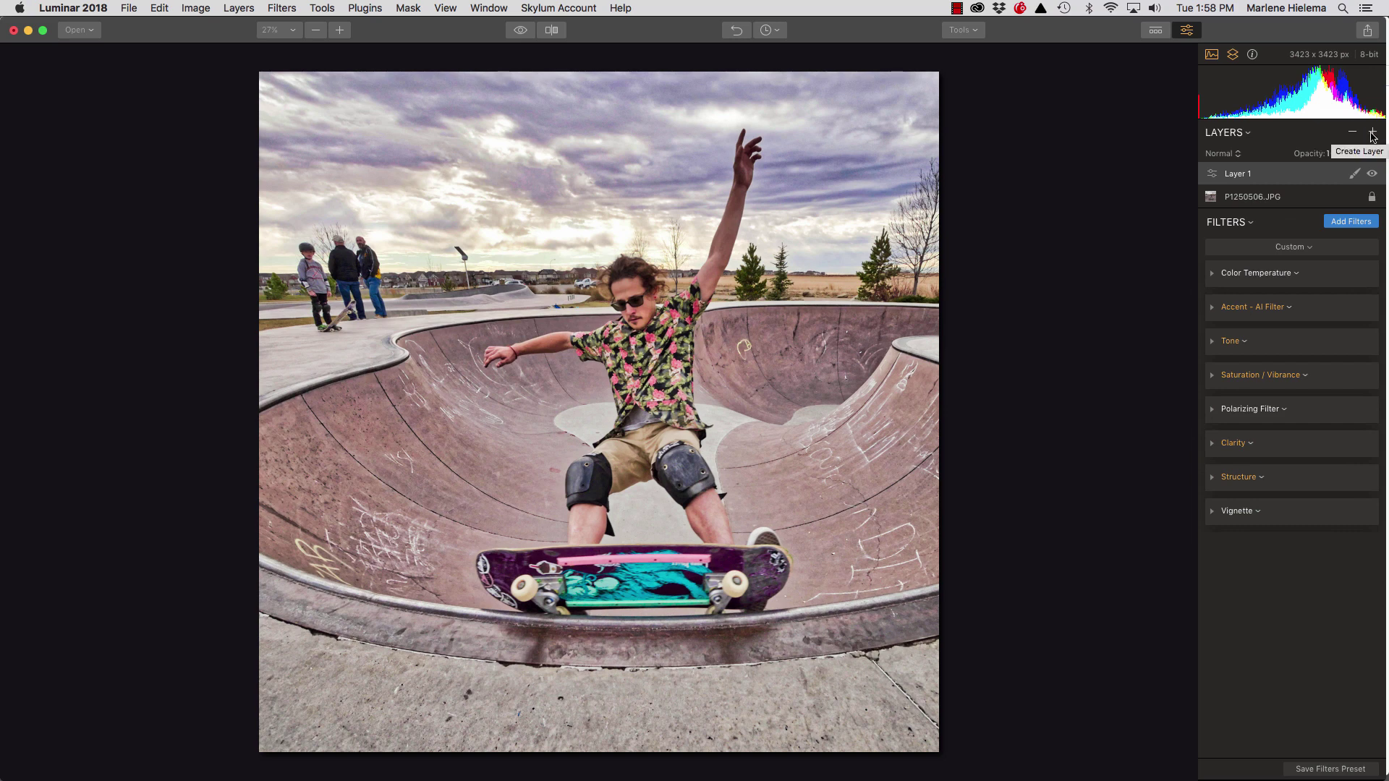
# Step: Add adjustment layer Layer 2, close the Filters Catalog, and show the preset thumbnails
pyautogui.click(1374, 133)
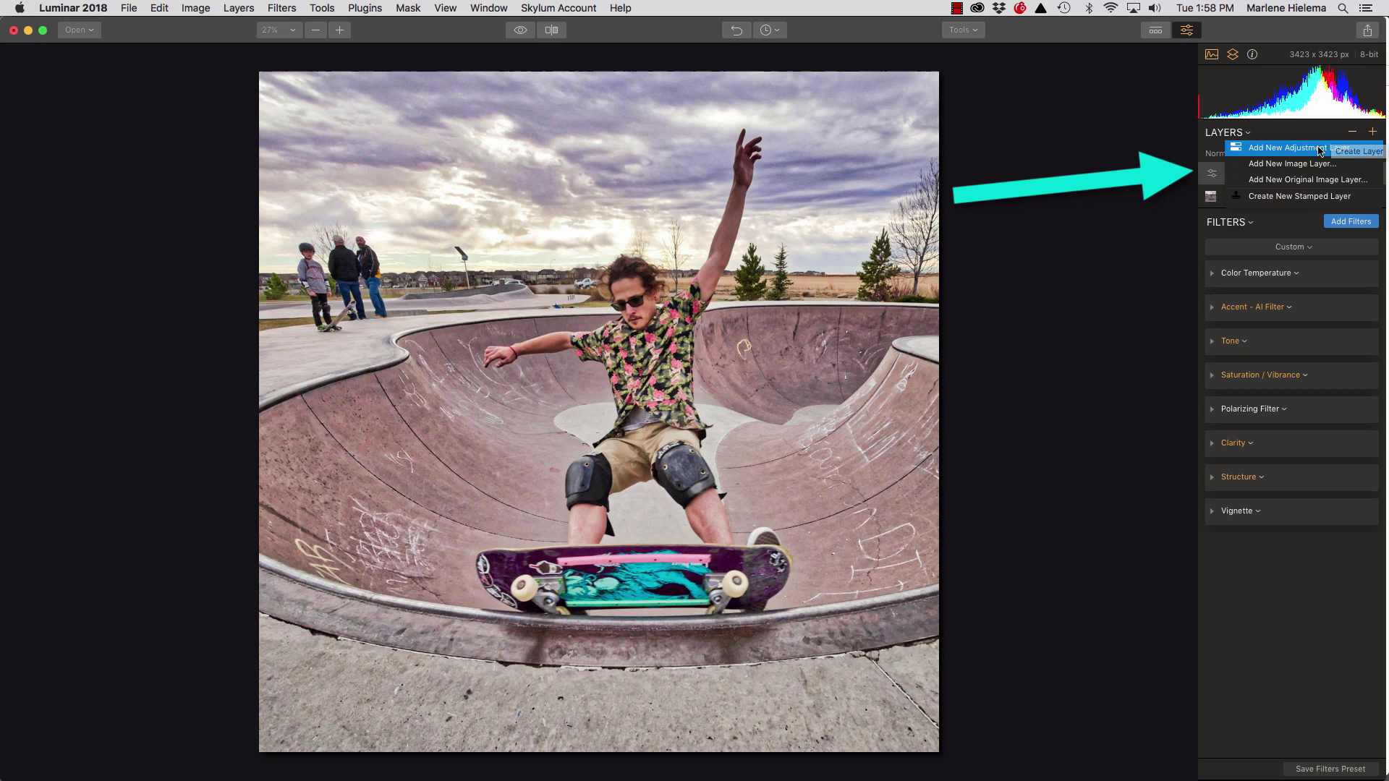
pyautogui.click(1288, 148)
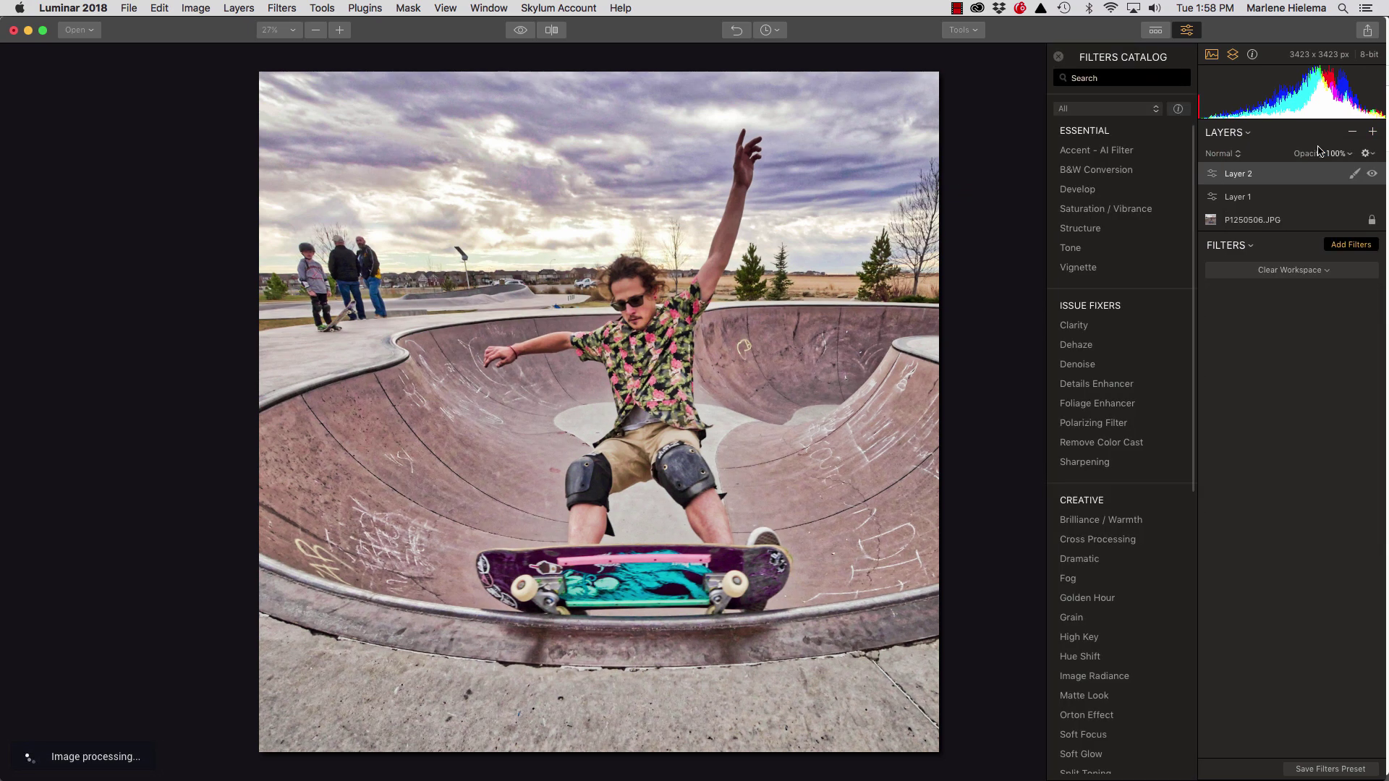
pyautogui.click(1351, 246)
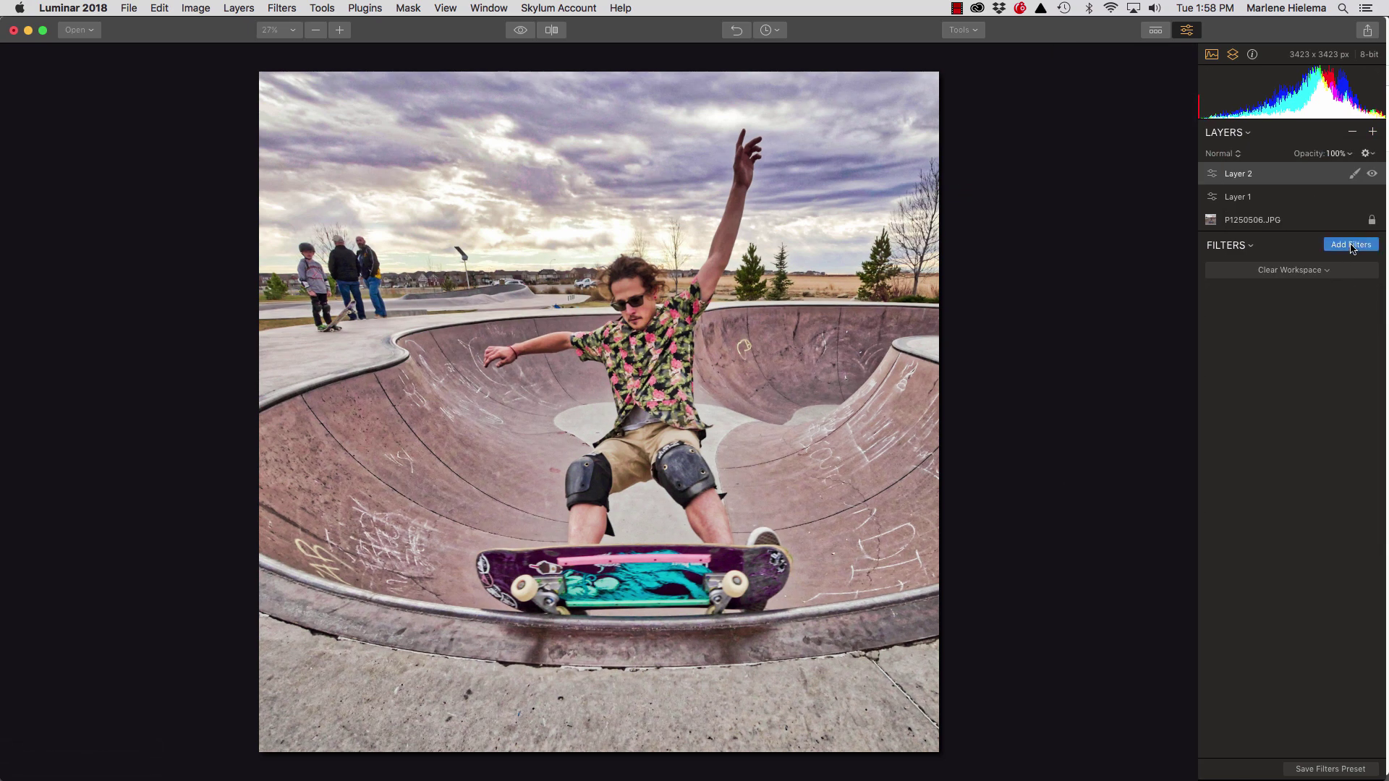
pyautogui.click(1155, 31)
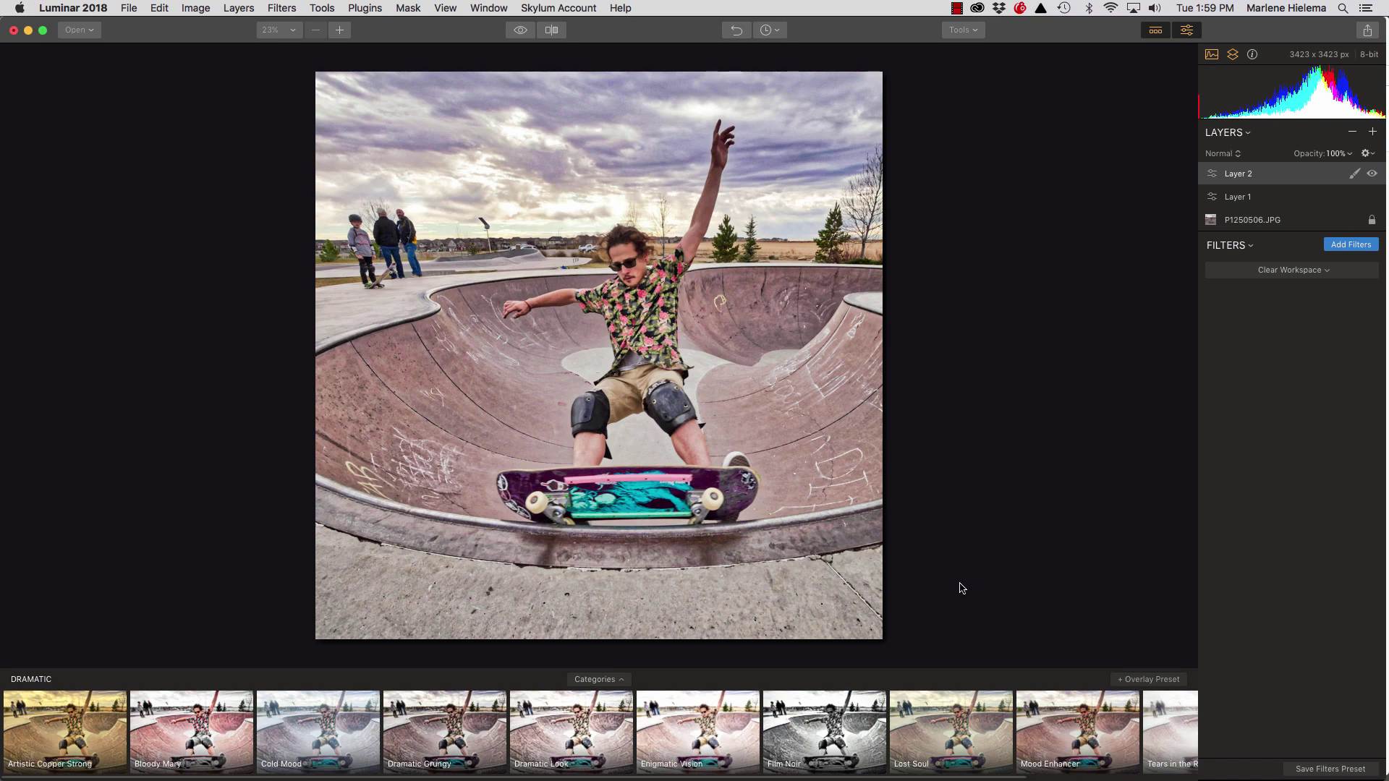
# Step: Apply Dramatic Look to Layer 2, compare before/after, and set its Amount to 100
pyautogui.click(591, 743)
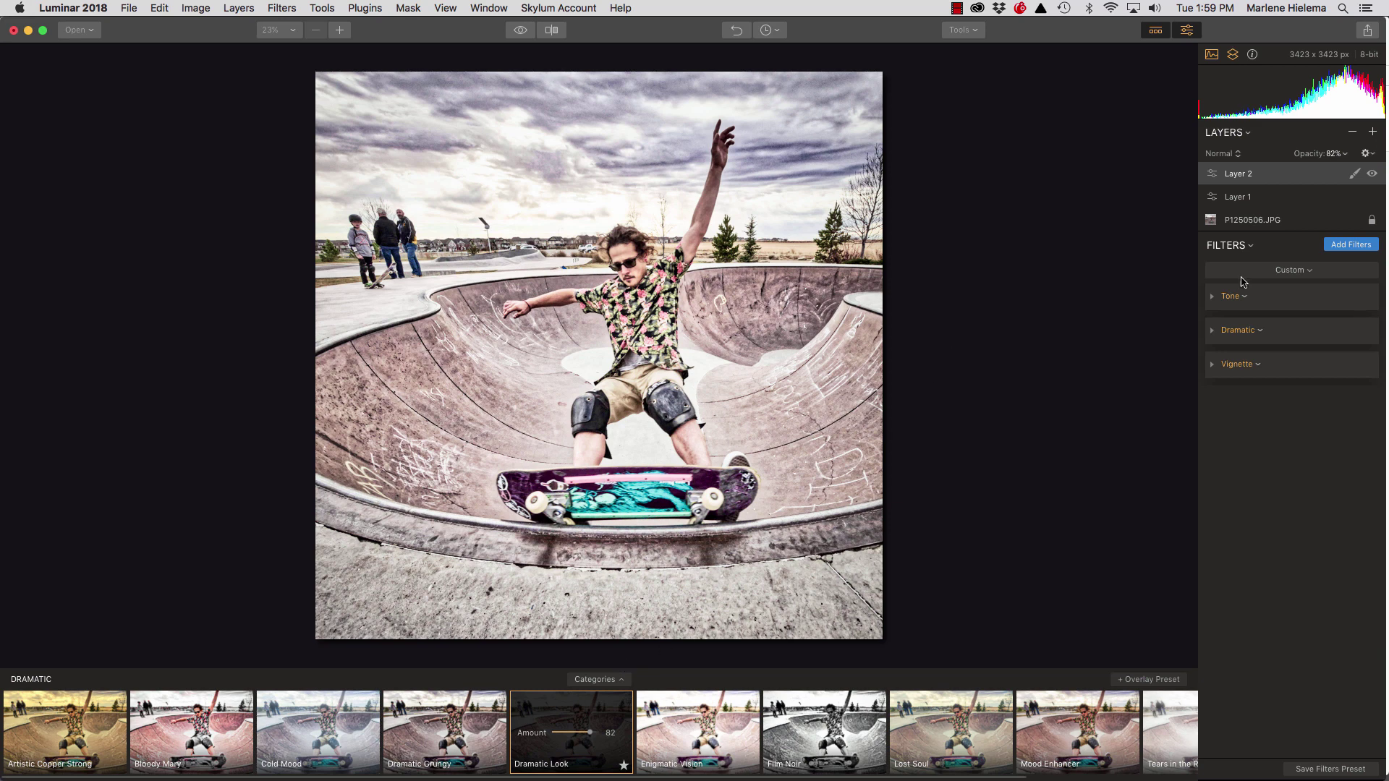
pyautogui.click(1372, 175)
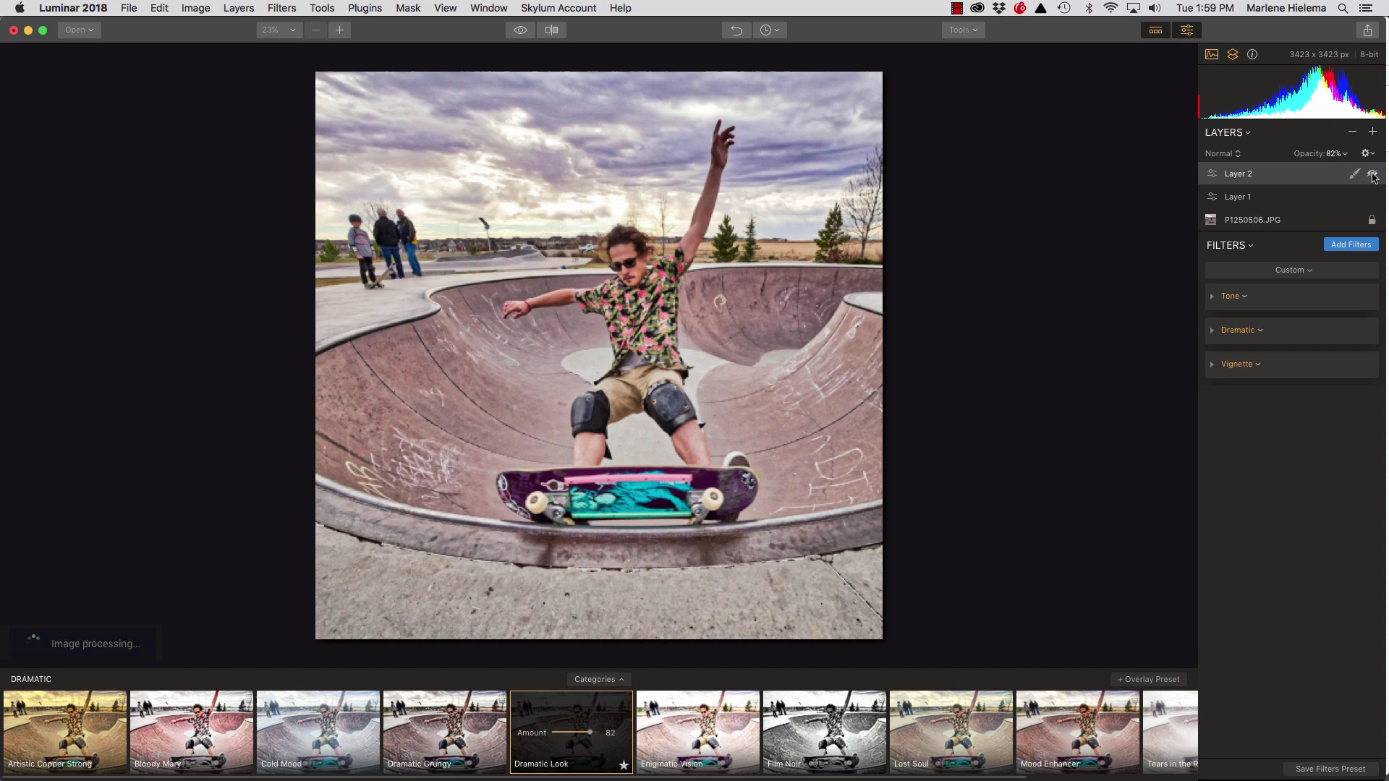
pyautogui.click(1372, 174)
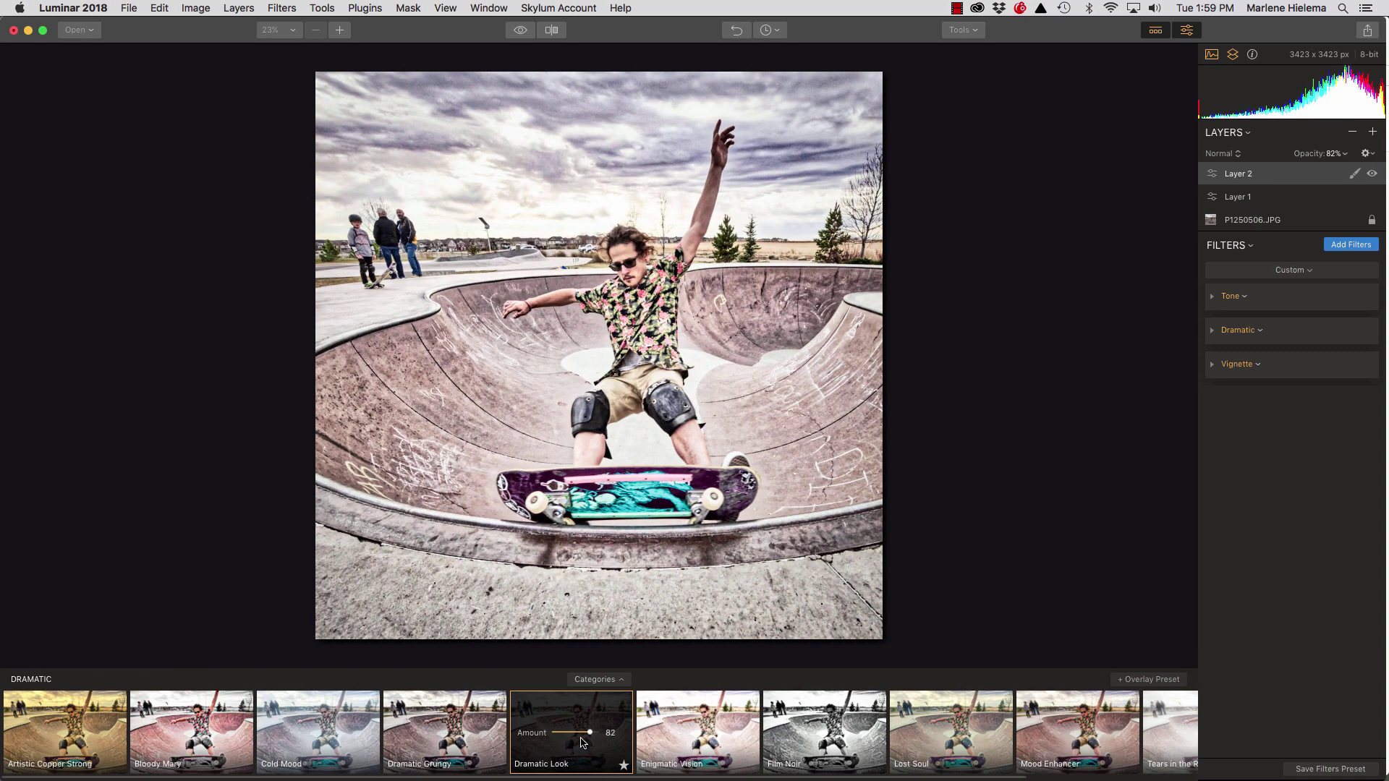
pyautogui.moveTo(591, 735); pyautogui.dragTo(605, 737)
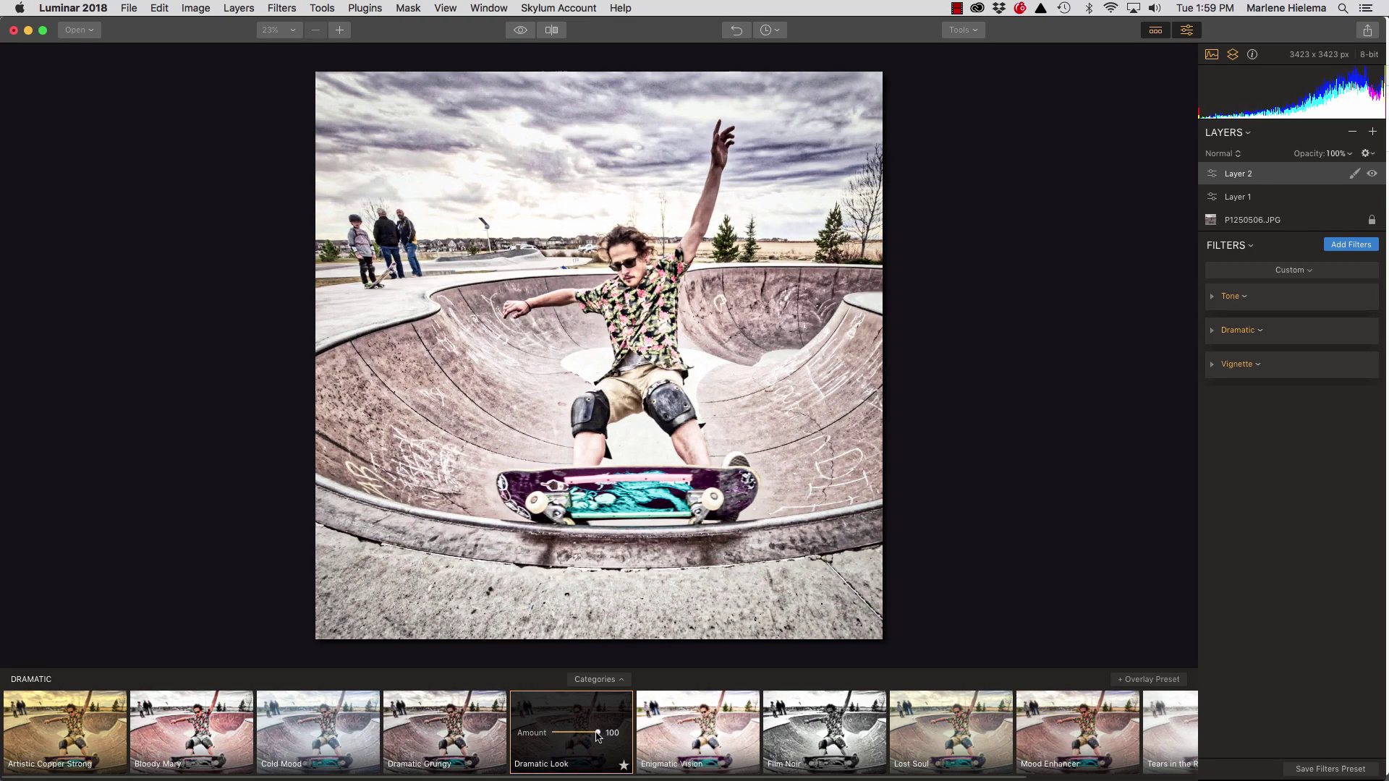
pyautogui.moveTo(599, 736)
pyautogui.mouseDown()
pyautogui.moveTo(572, 738)
pyautogui.moveTo(600, 734)
pyautogui.mouseUp()
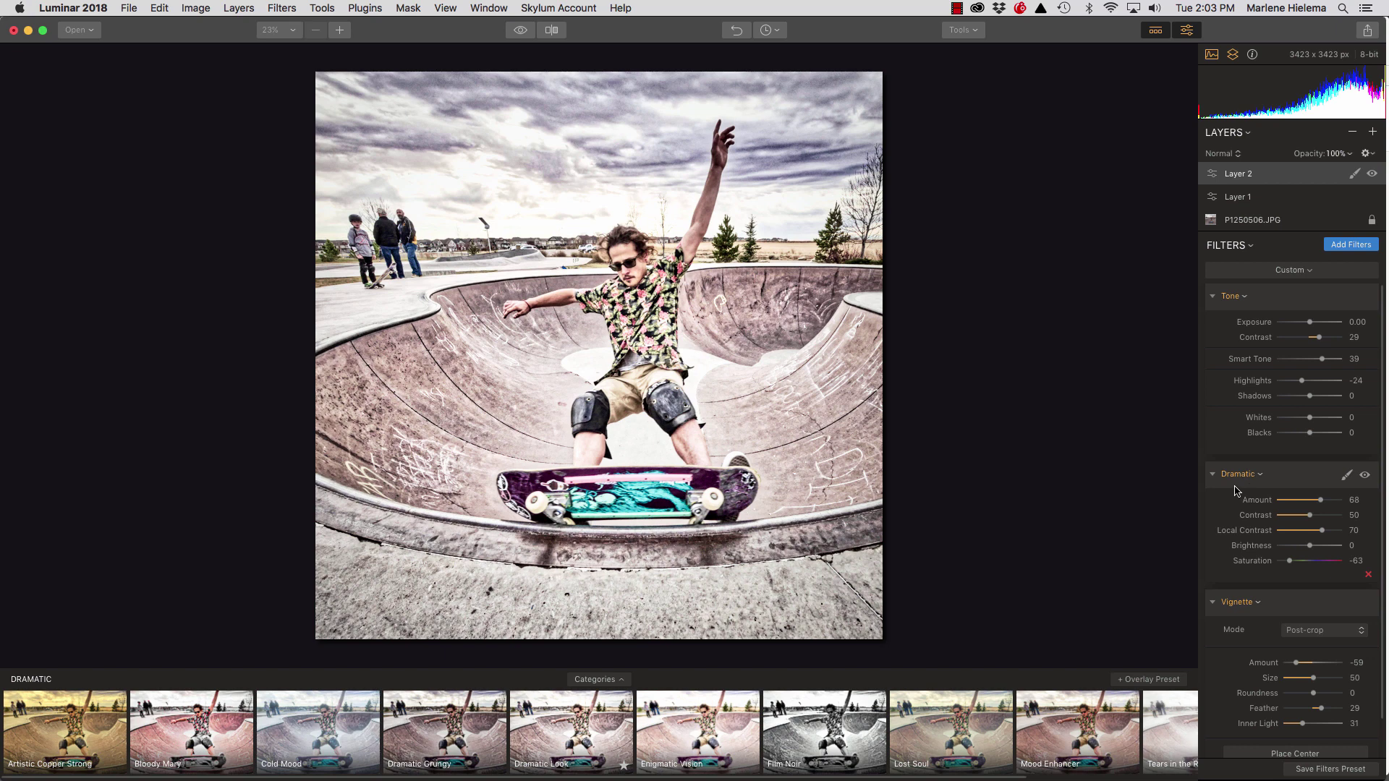
# Step: Lower the Dramatic filter's Amount to 47 on Layer 2
pyautogui.scroll(-1, 1233, 580)
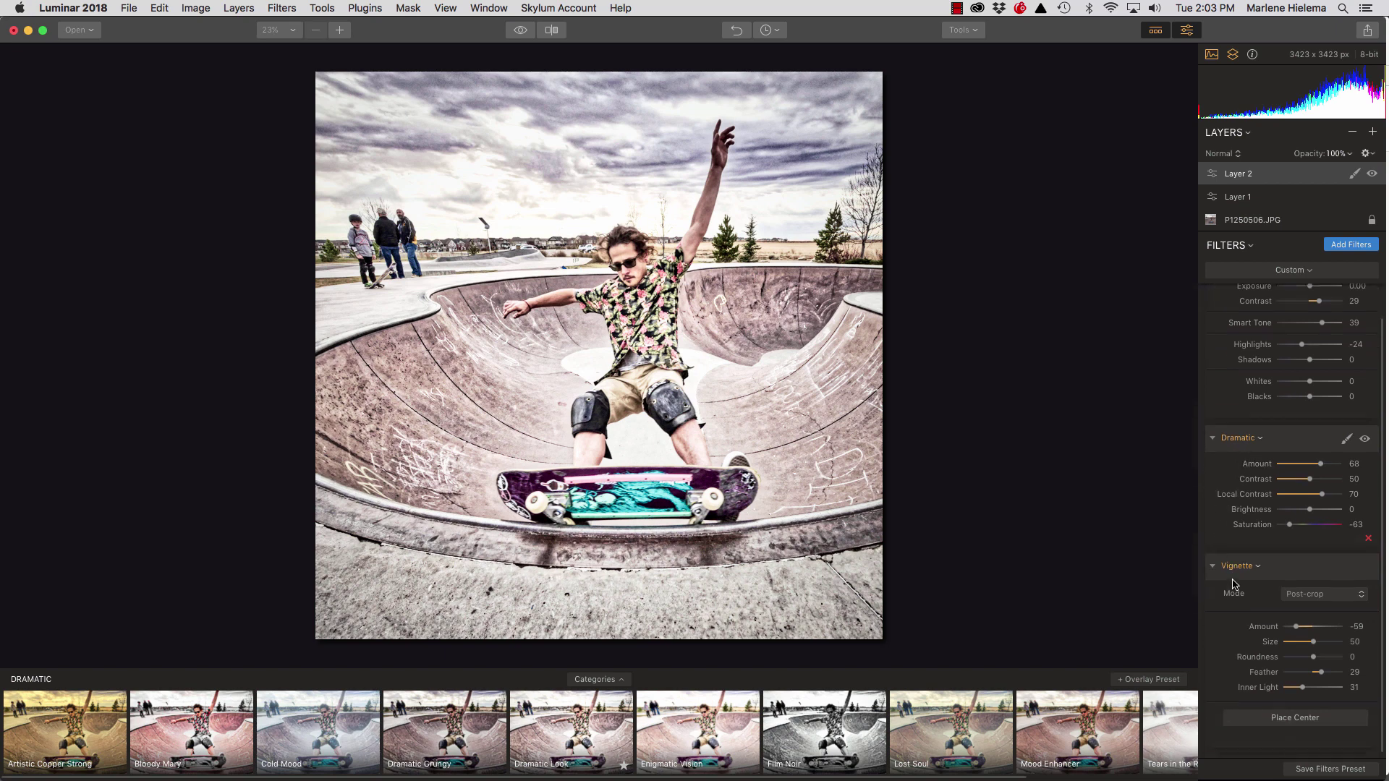
pyautogui.moveTo(1321, 460)
pyautogui.mouseDown()
pyautogui.moveTo(1297, 461)
pyautogui.moveTo(1336, 460)
pyautogui.moveTo(1295, 480)
pyautogui.moveTo(1322, 478)
pyautogui.mouseUp()
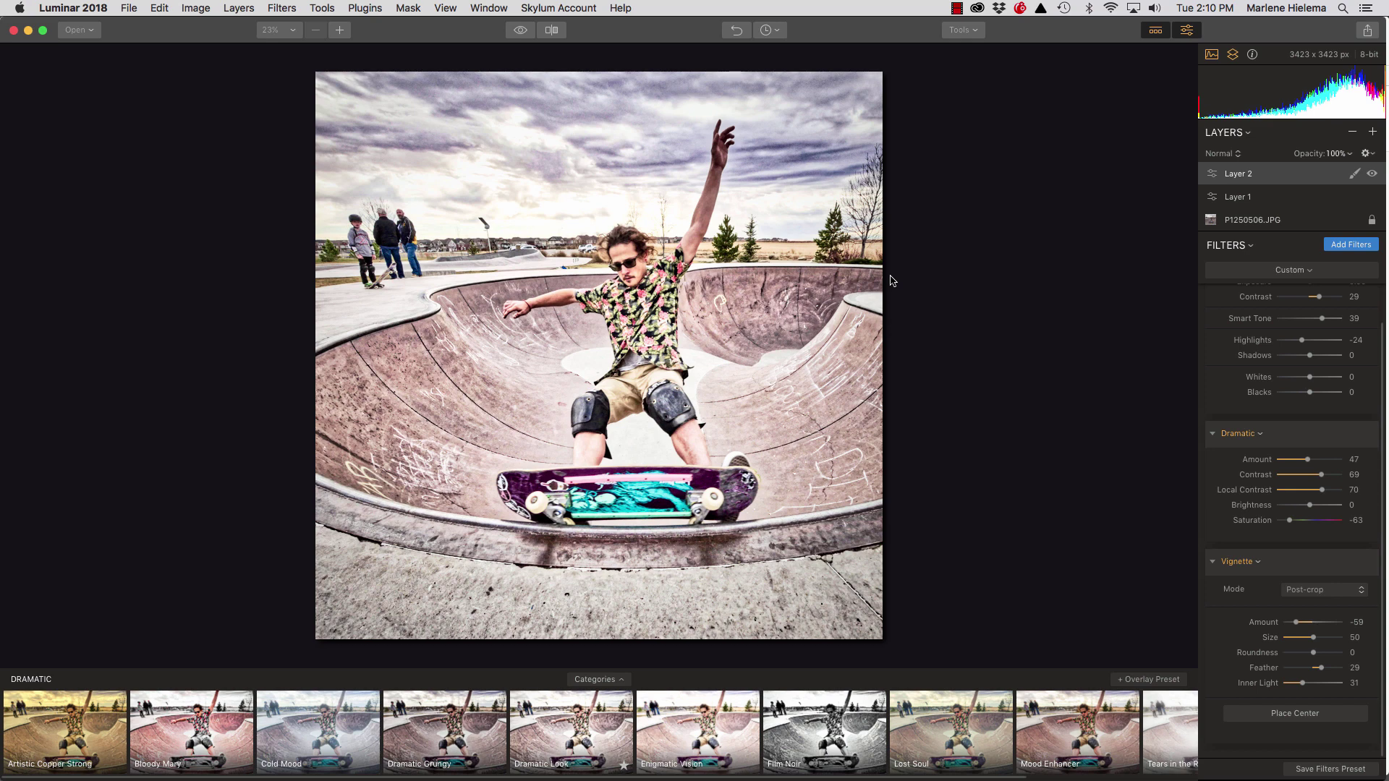
pyautogui.click(121, 9)
pyautogui.click(147, 77)
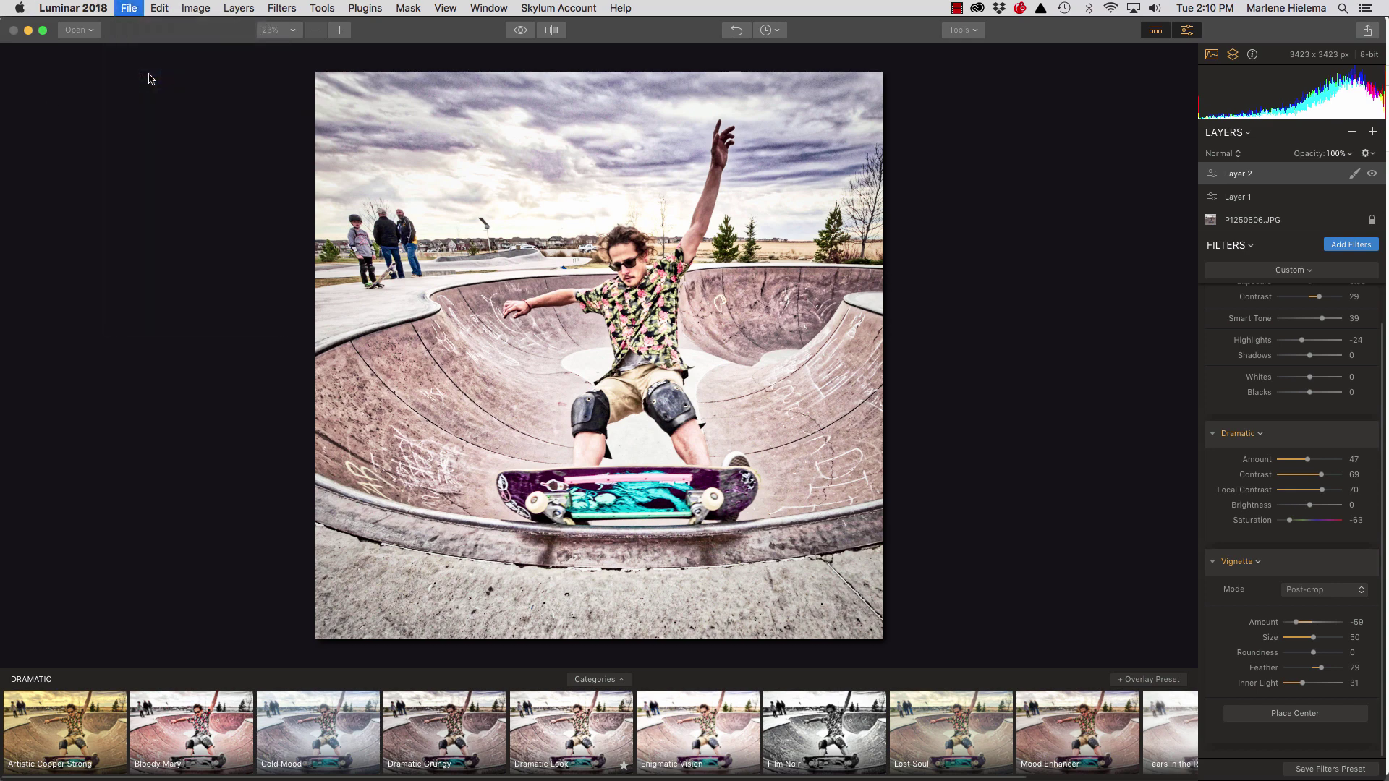